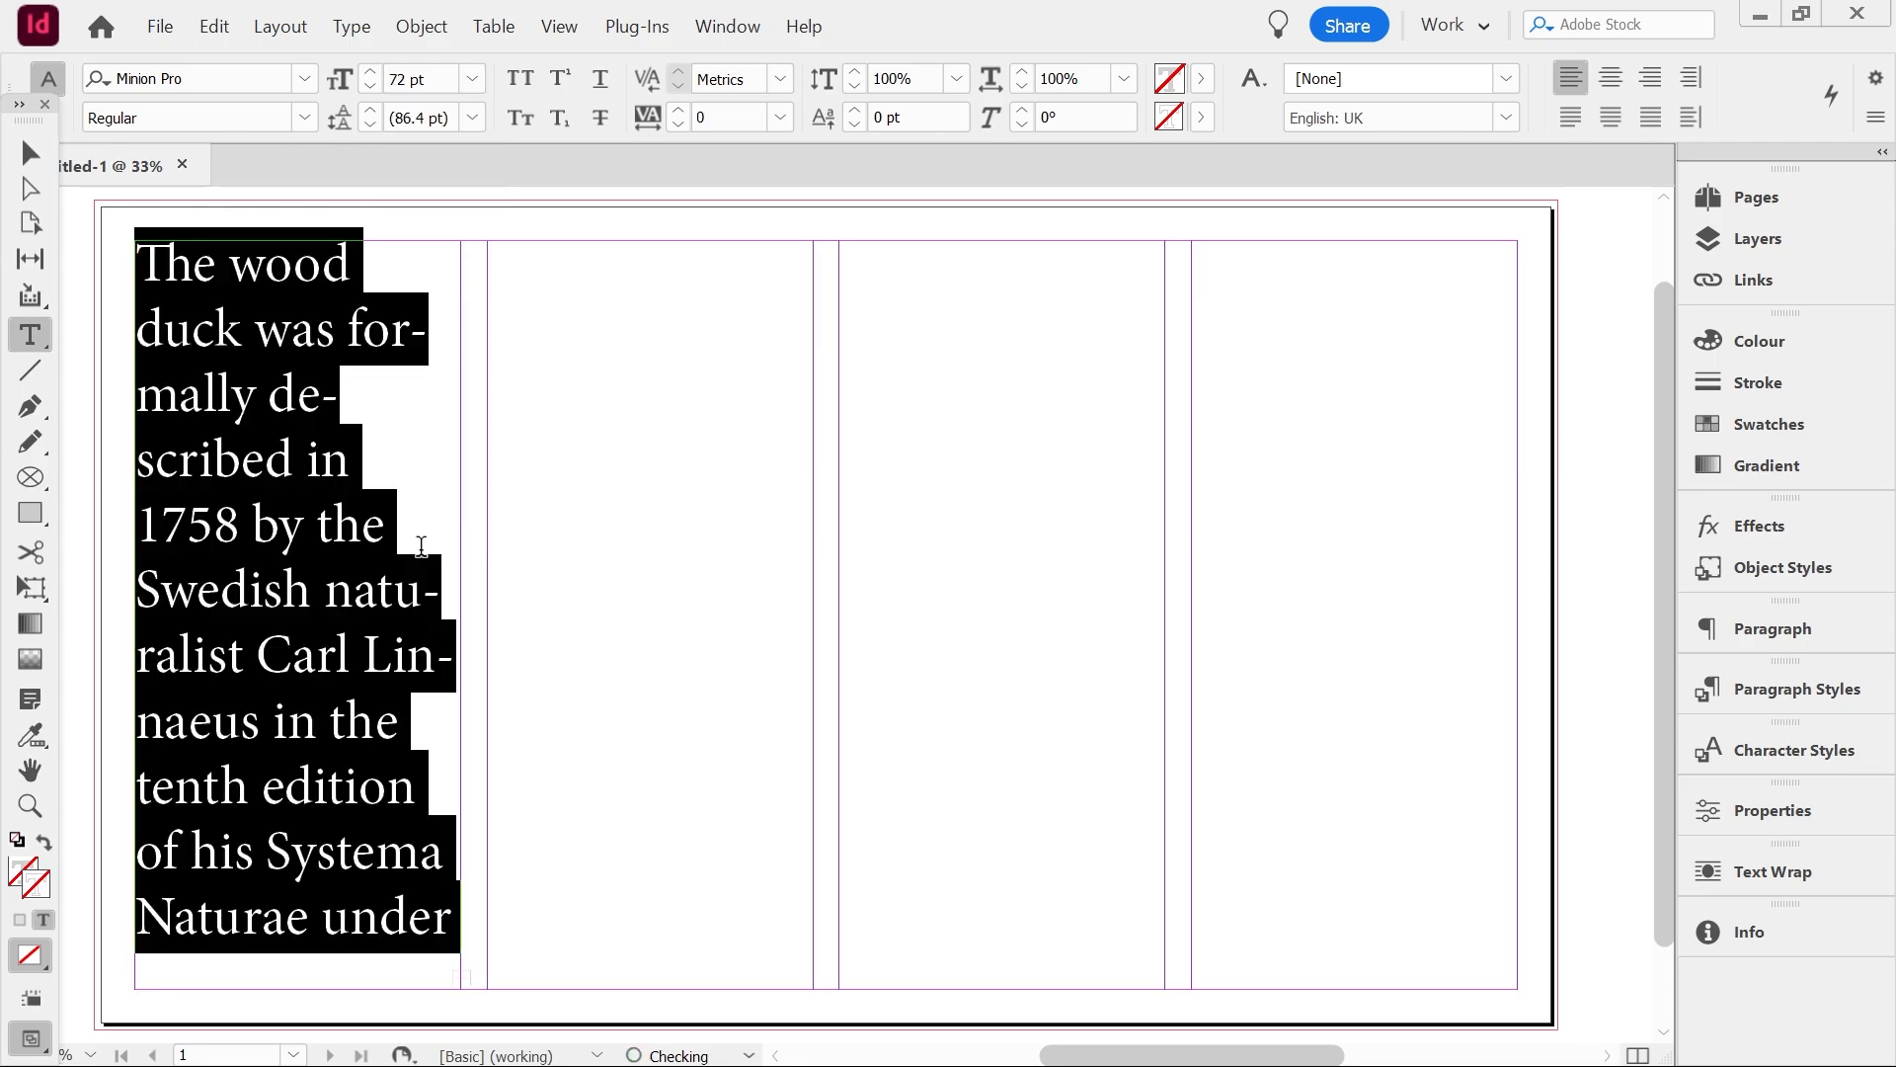
Set the selected story text to 60 pt
left_click(475, 79)
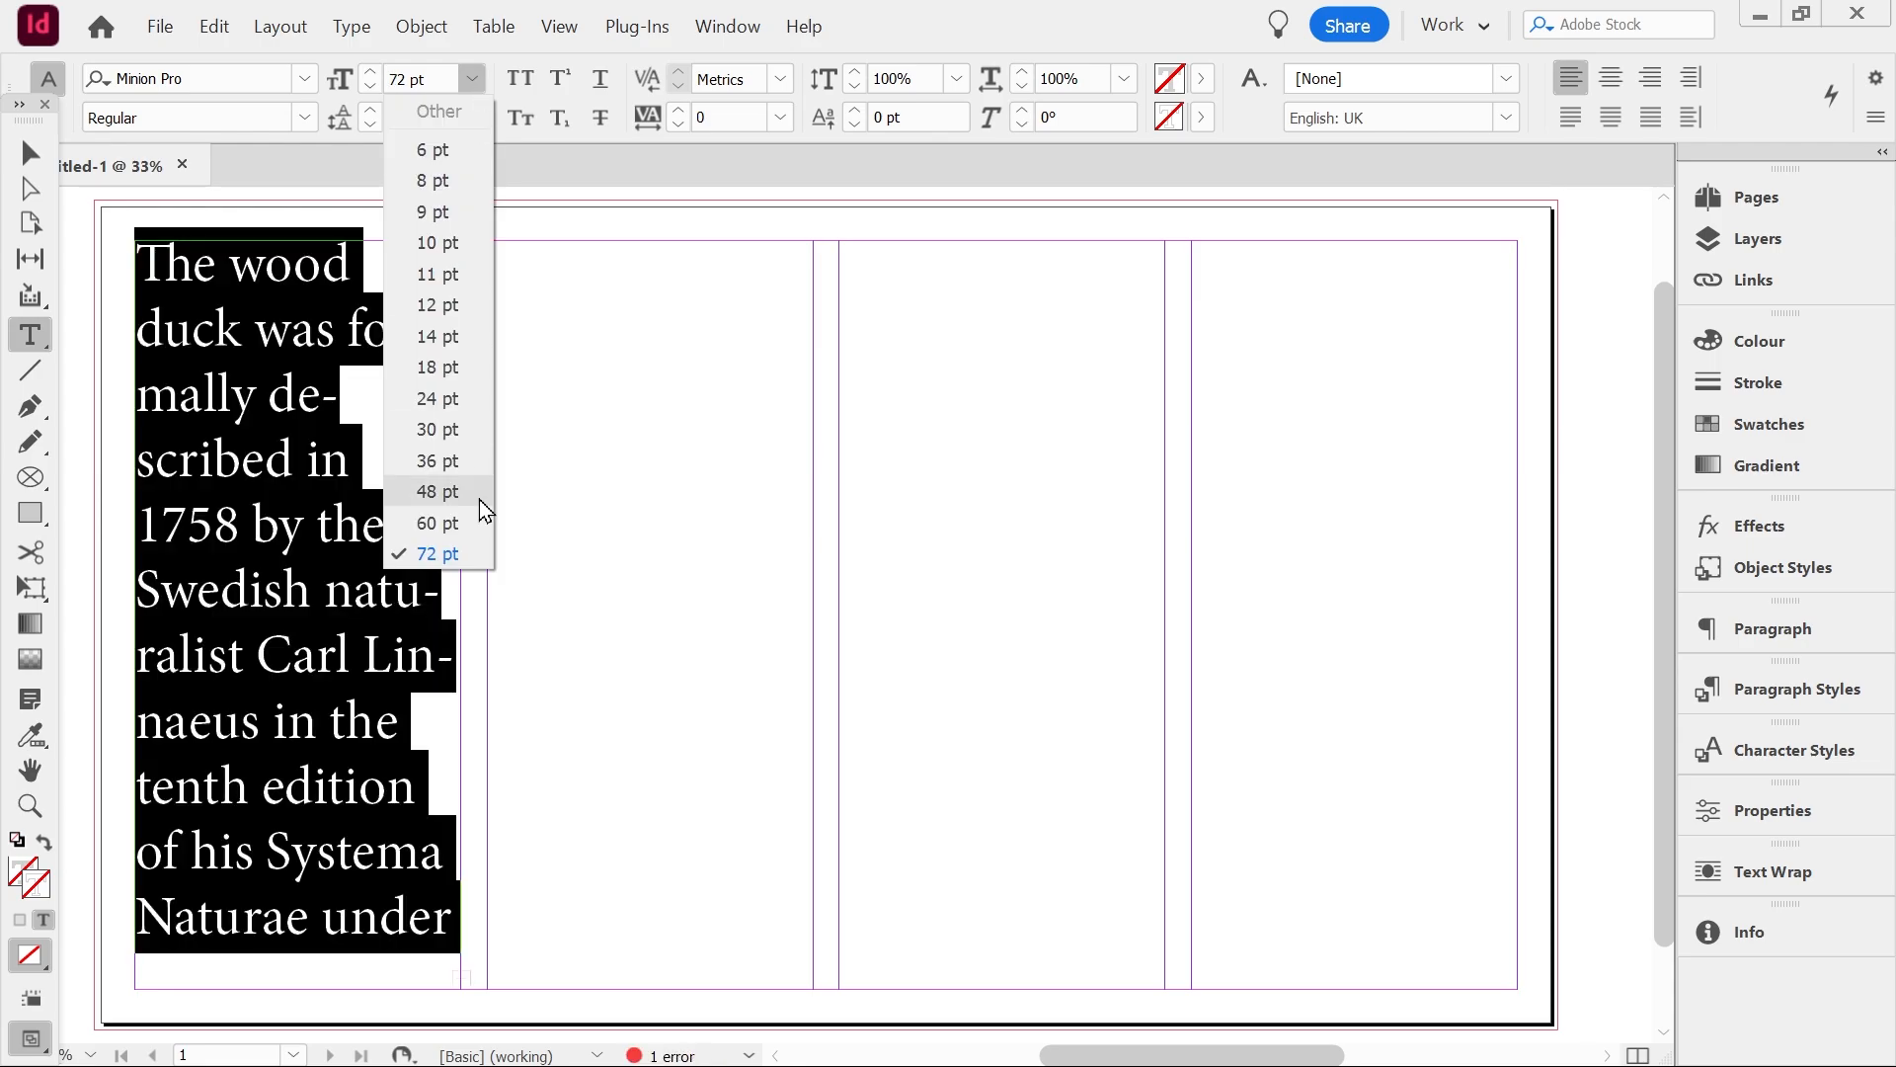
left_click(452, 520)
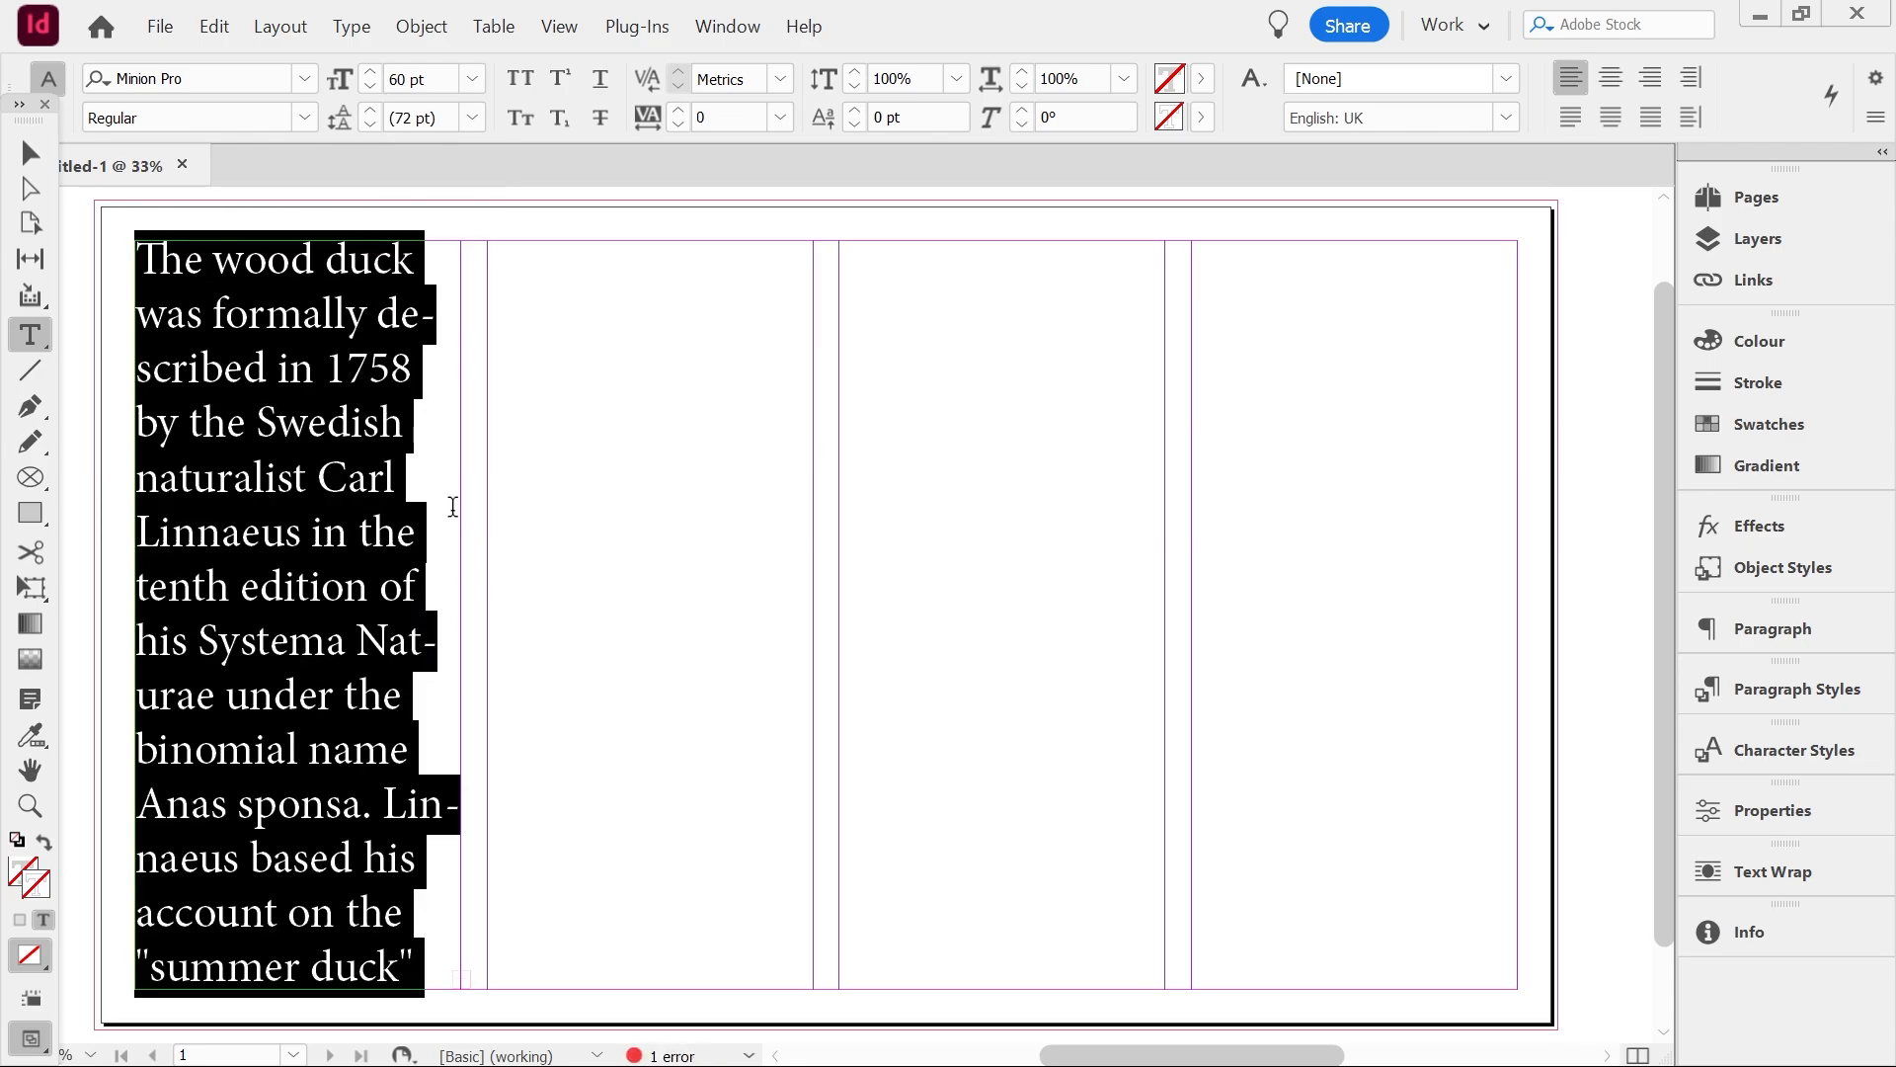
left_click(30, 152)
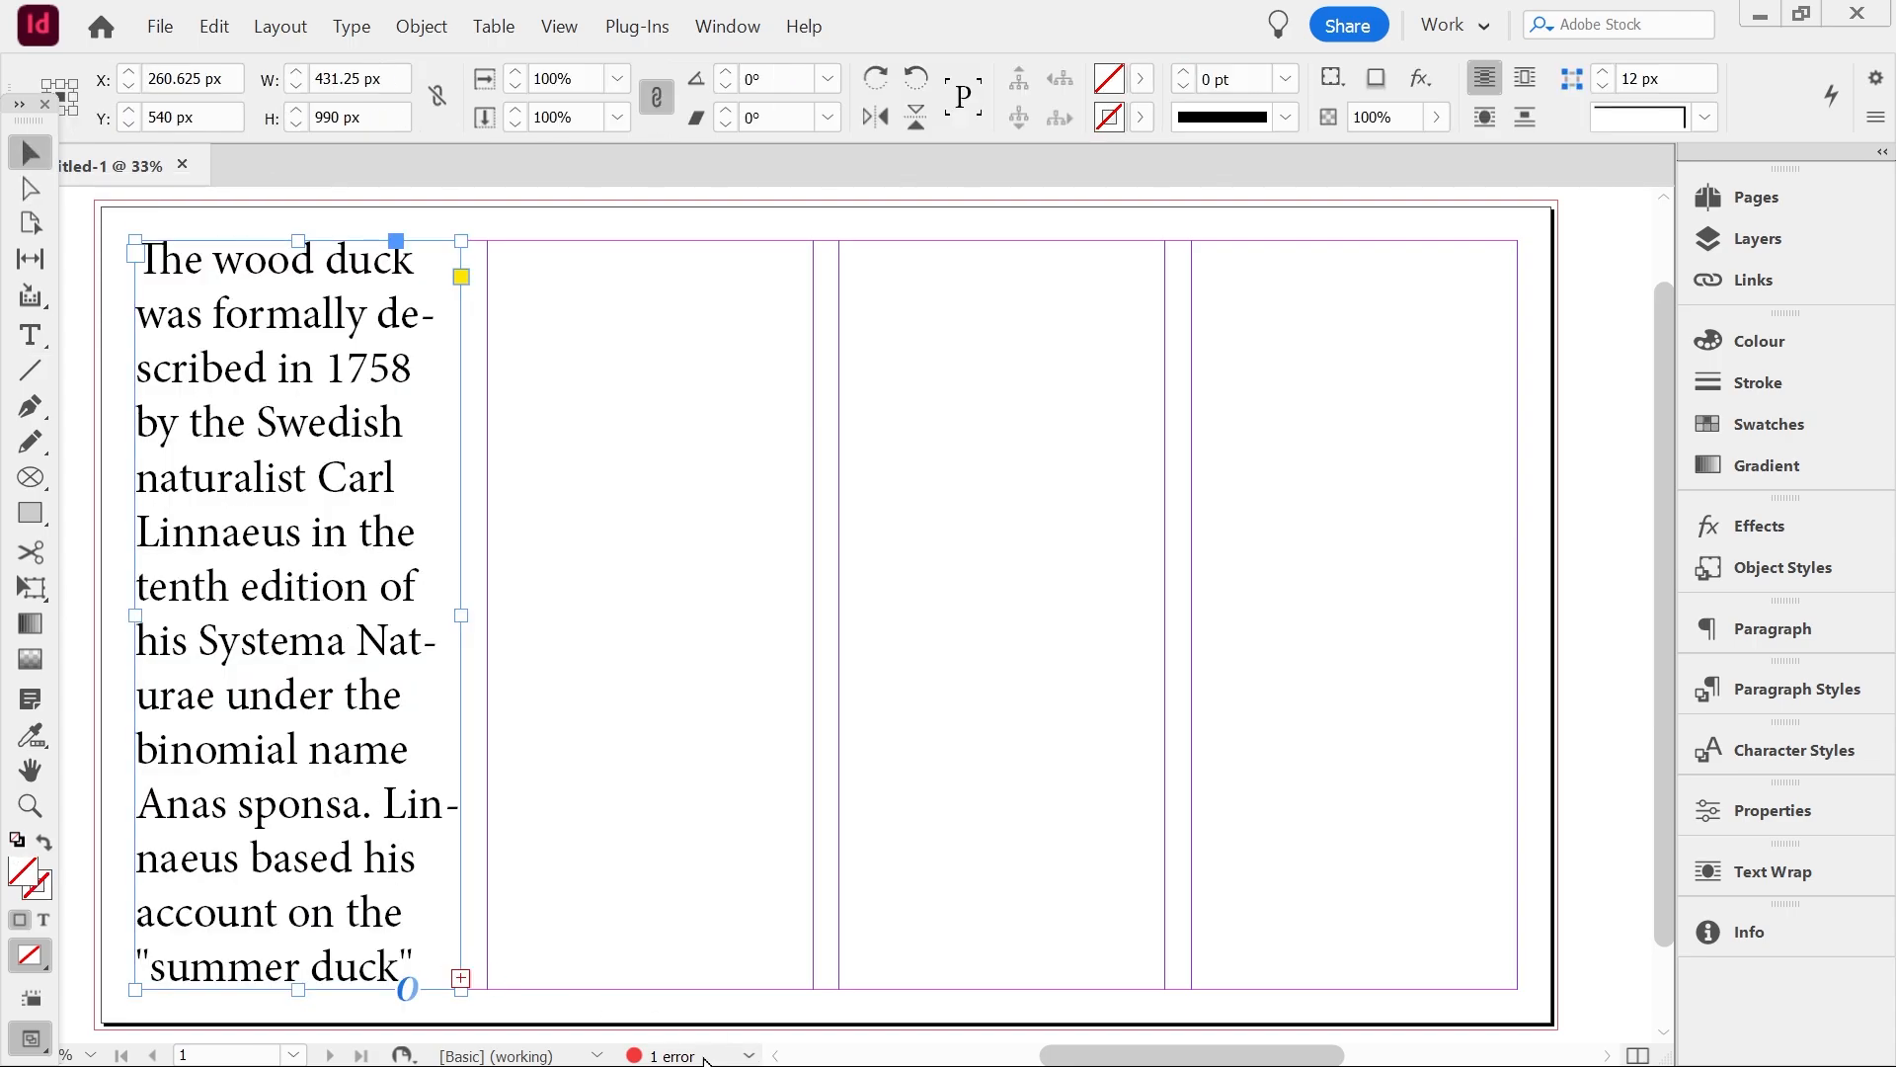
Open the Preflight panel and expand the text error down to the overset text frame entry
left_click(748, 1055)
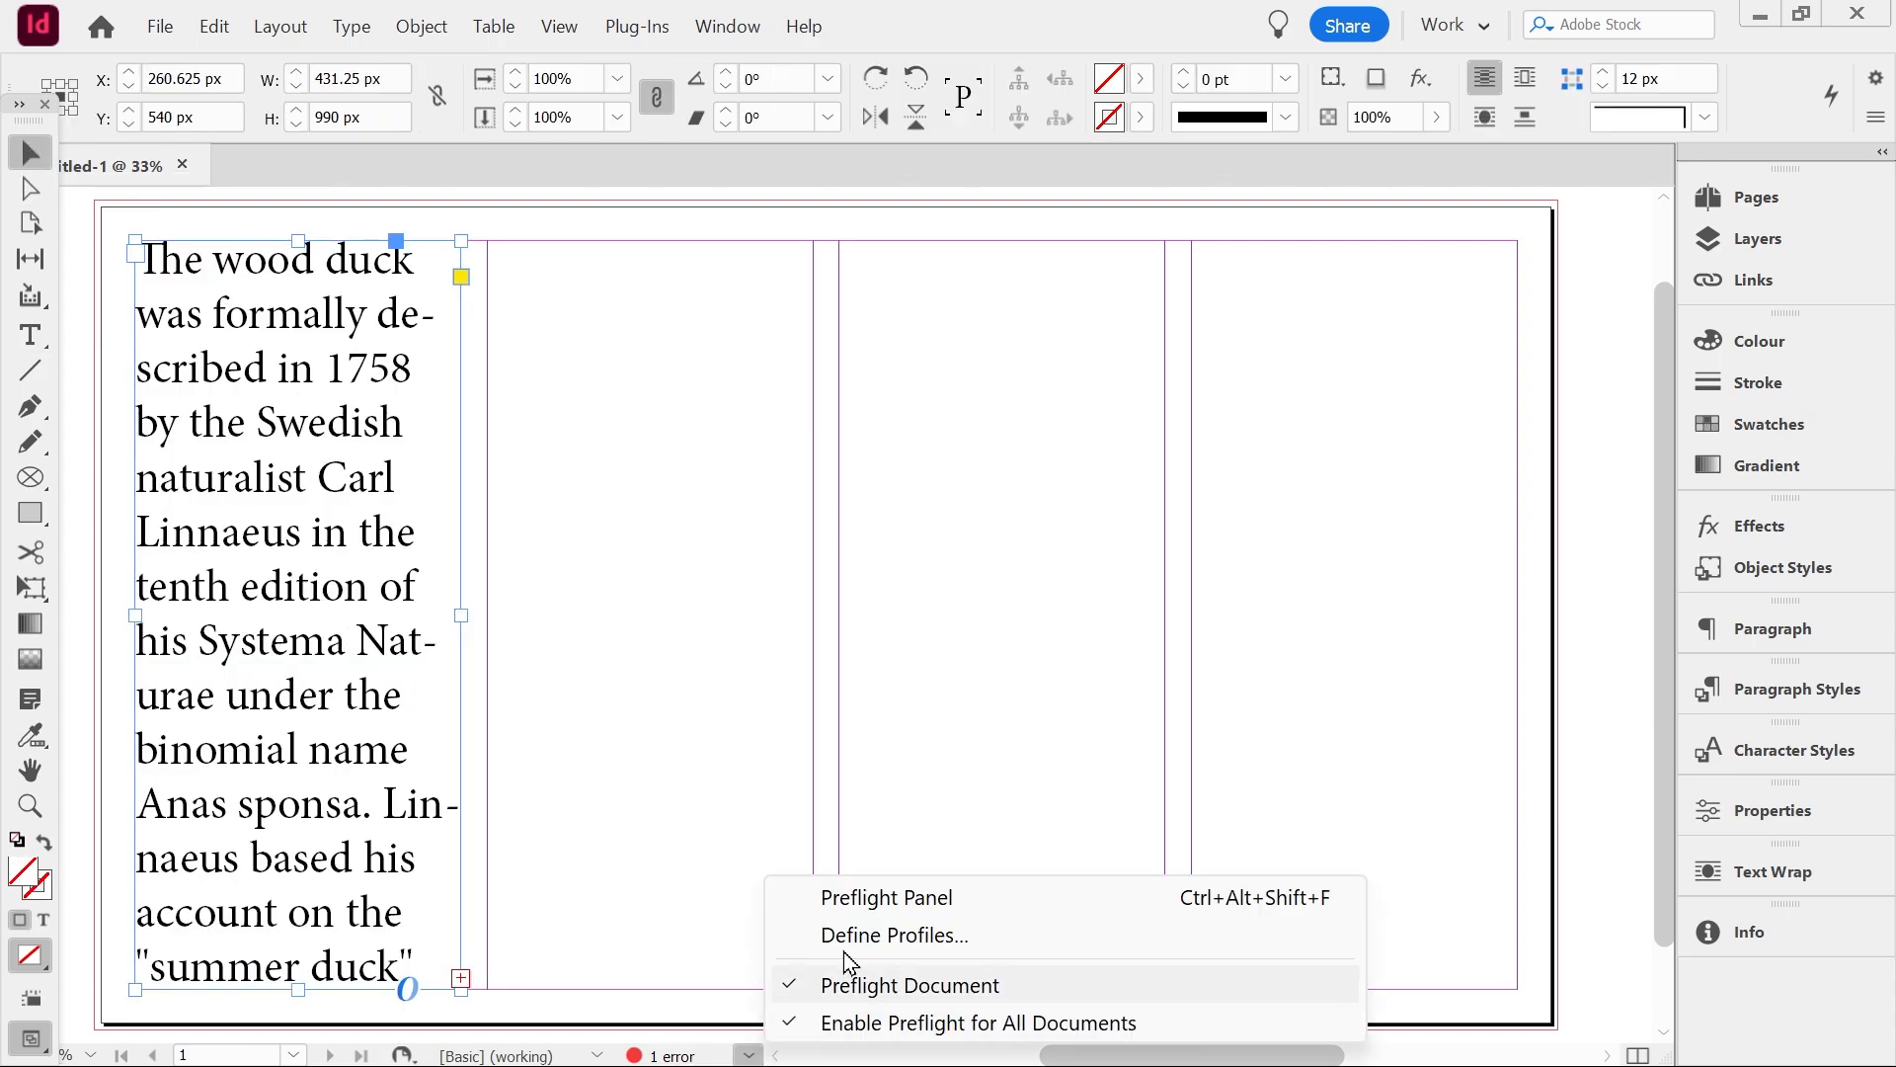
left_click(910, 896)
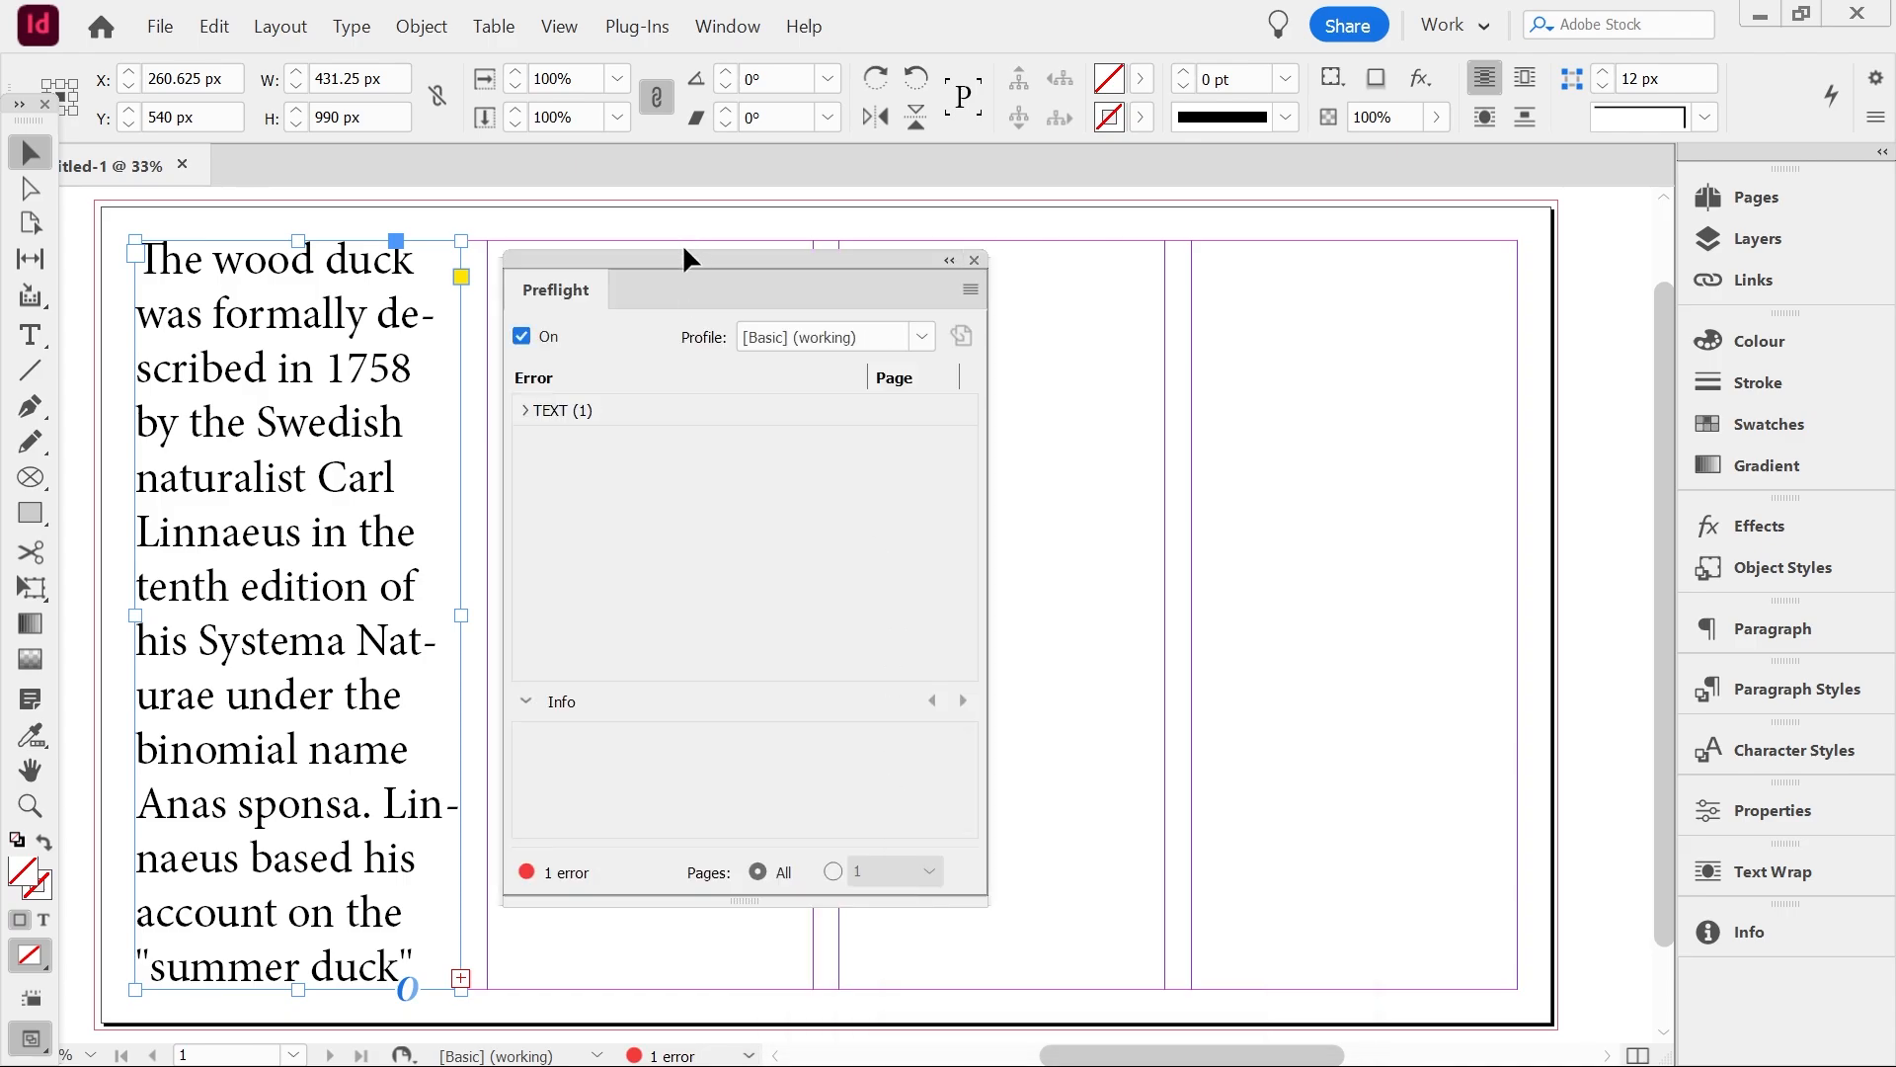
left_click_drag(684, 259, 1000, 255)
left_click(880, 415)
left_click(842, 403)
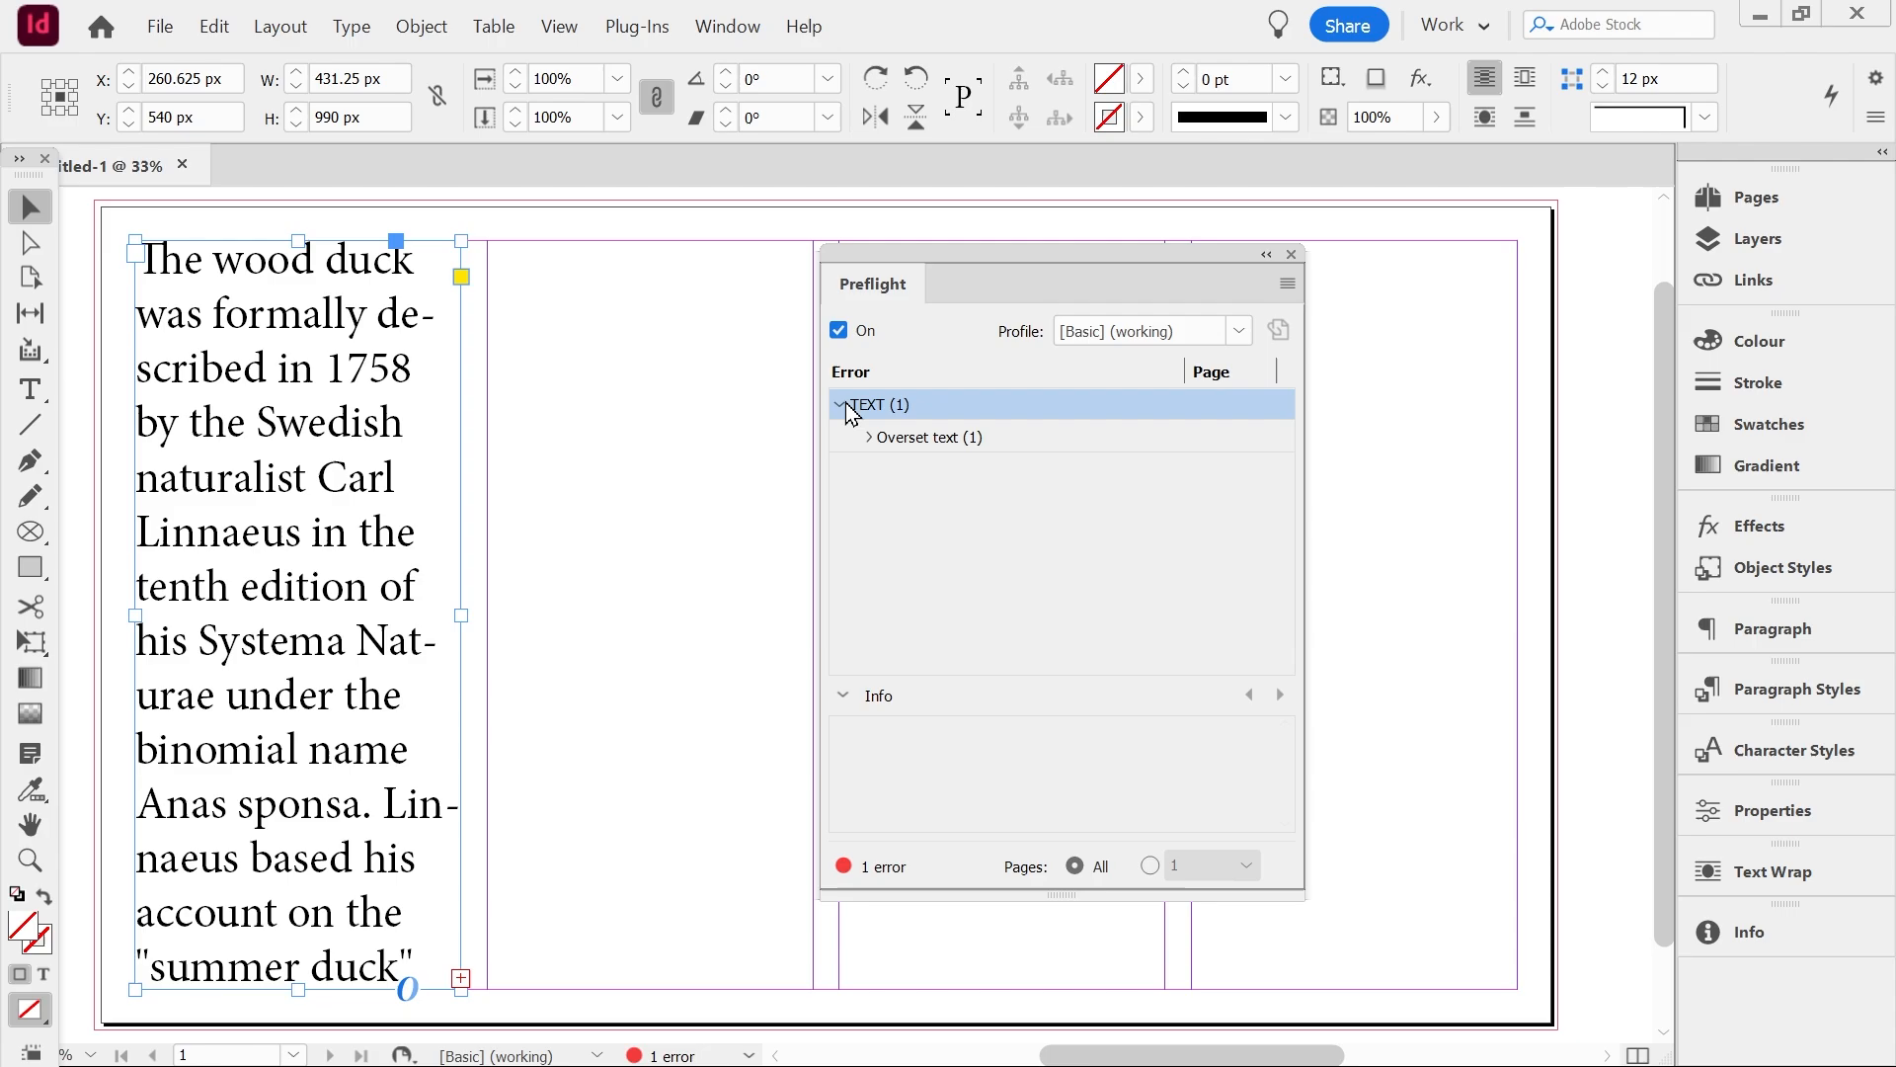
left_click(891, 436)
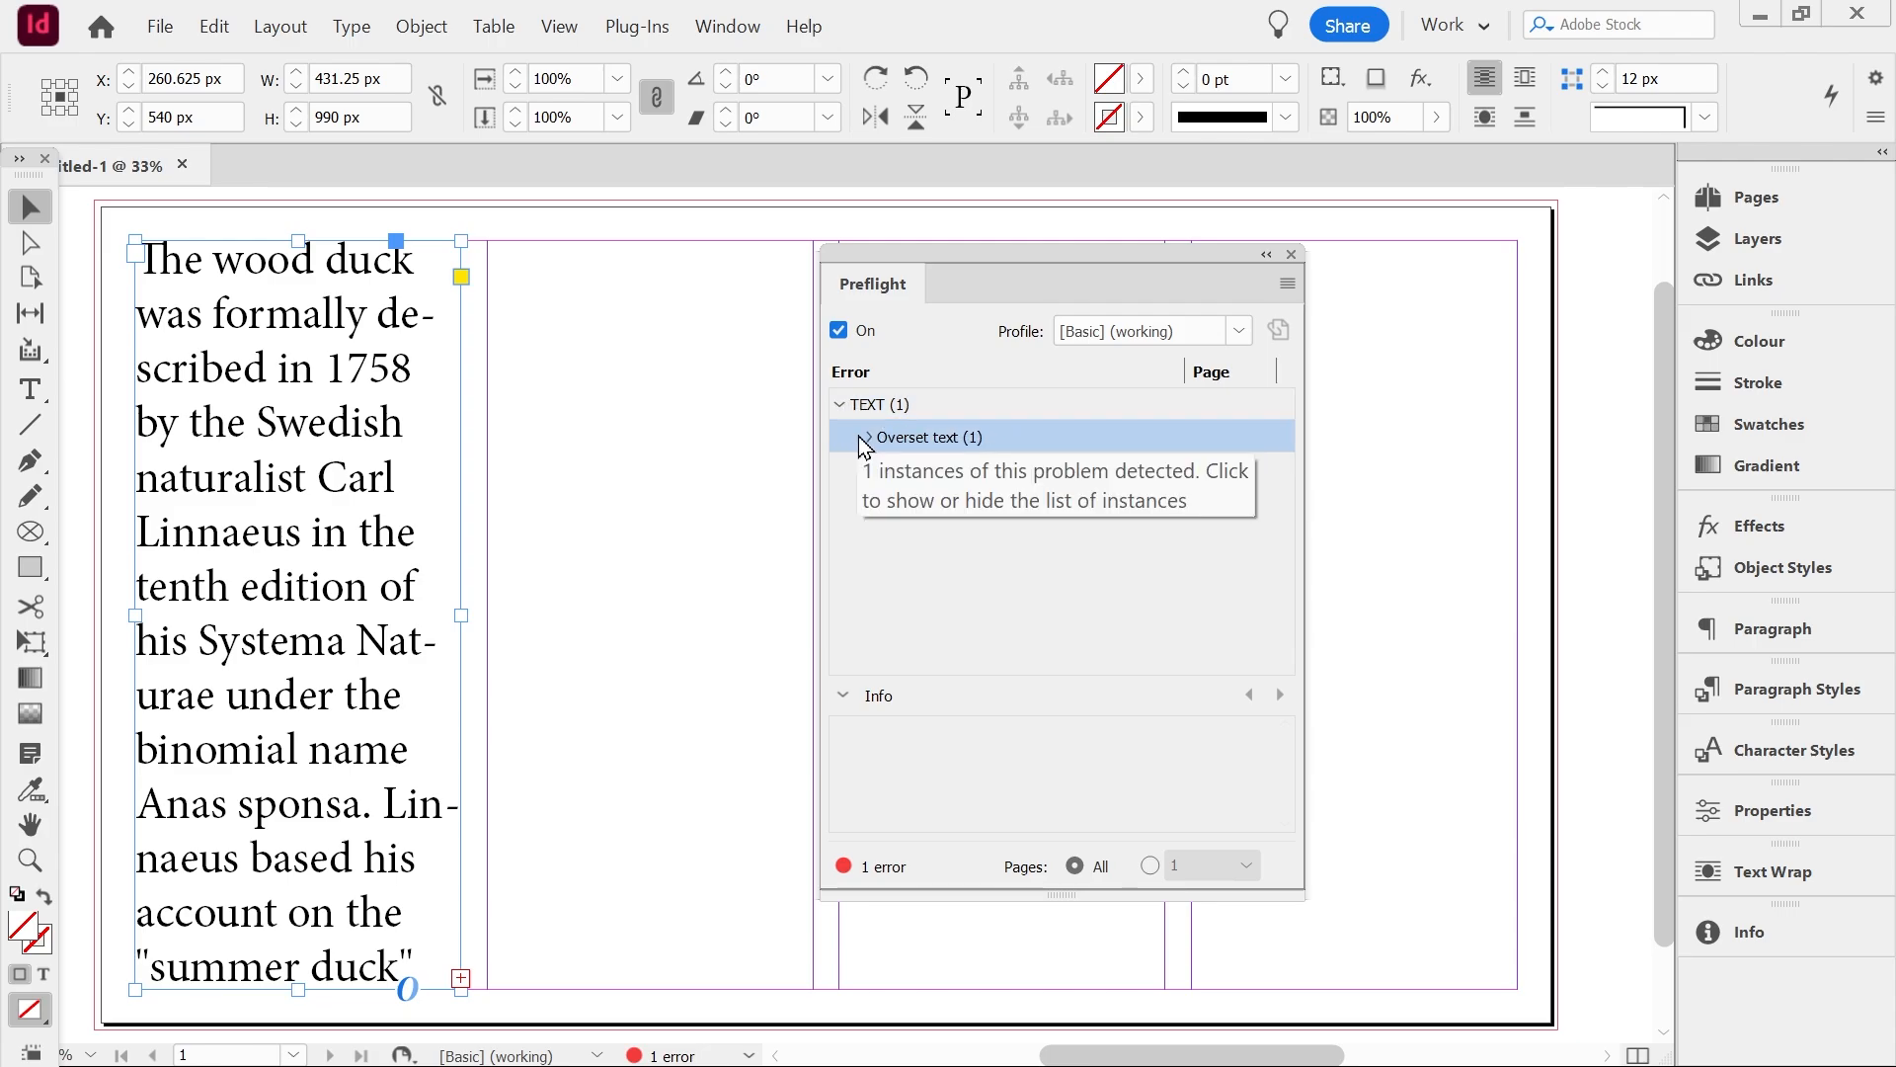
left_click(859, 435)
left_click(927, 472)
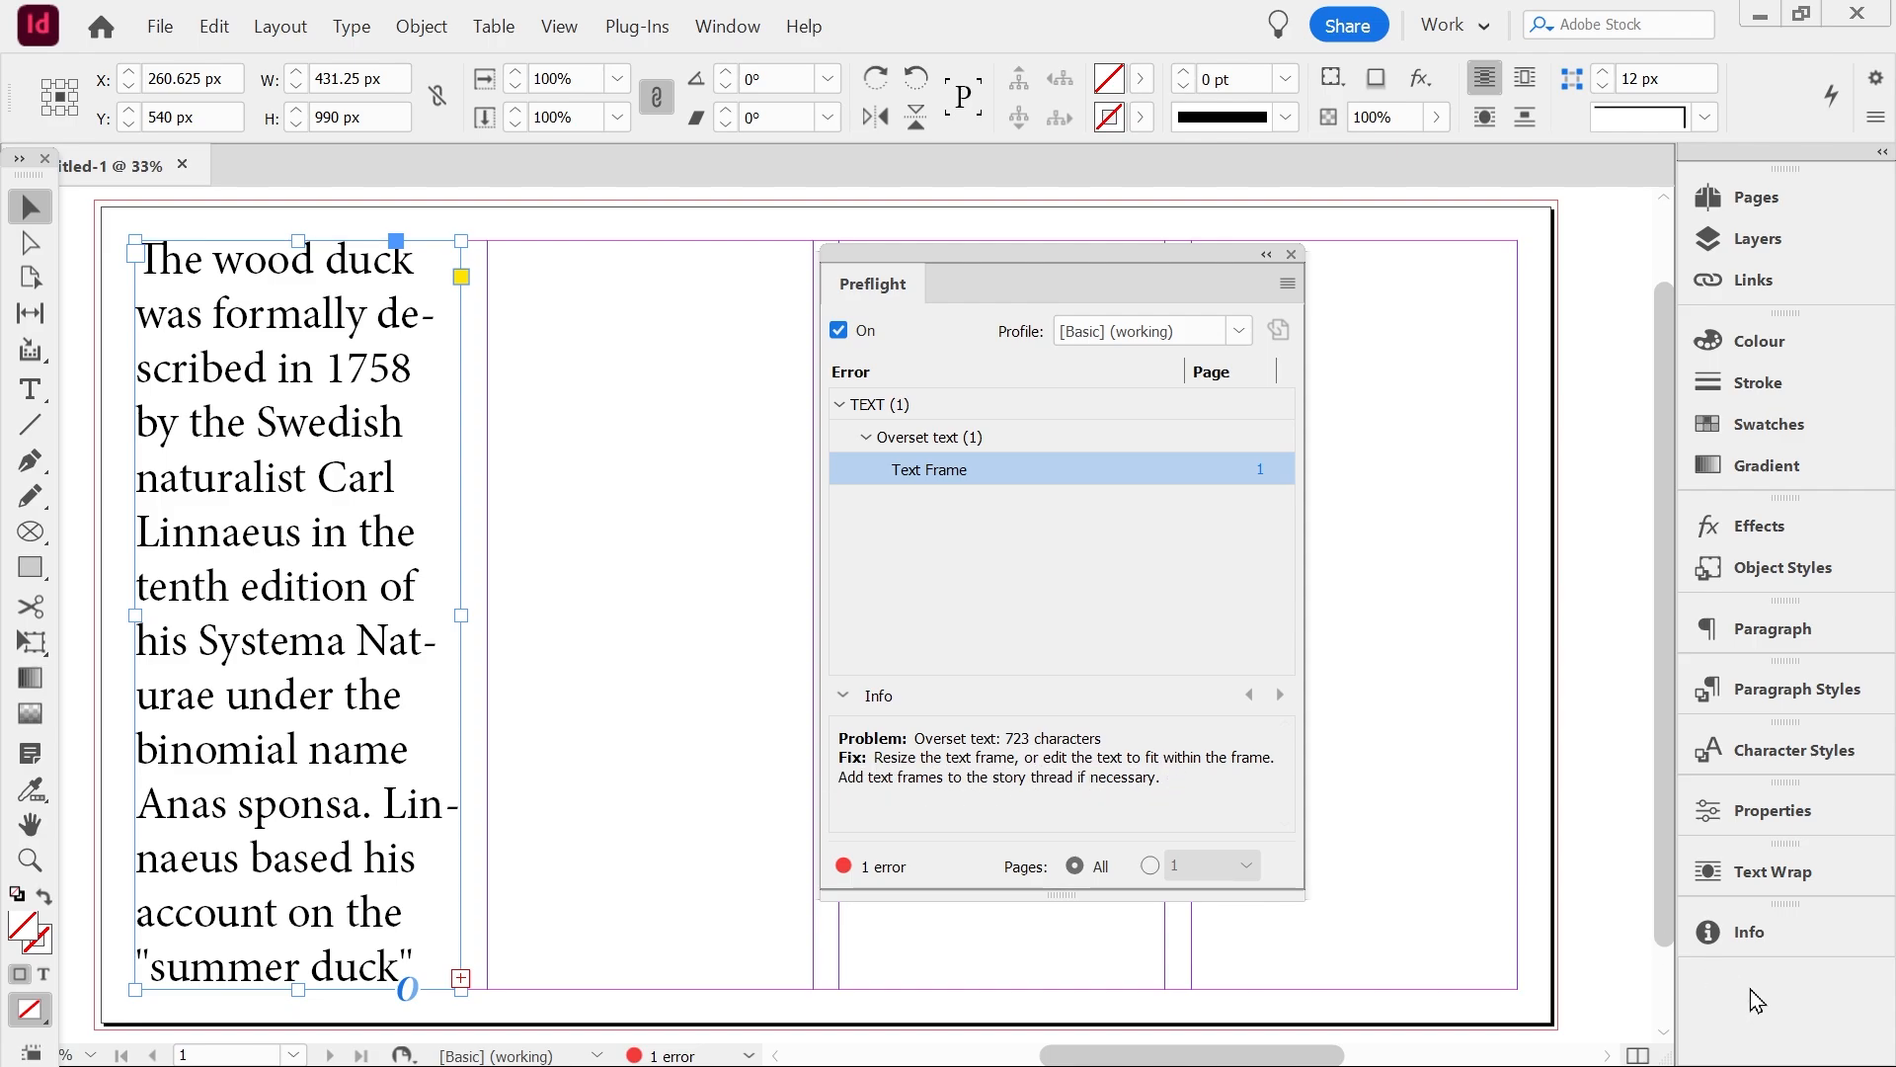
Open the Info panel and place the text cursor in the story to inspect its character counts
left_click(1750, 937)
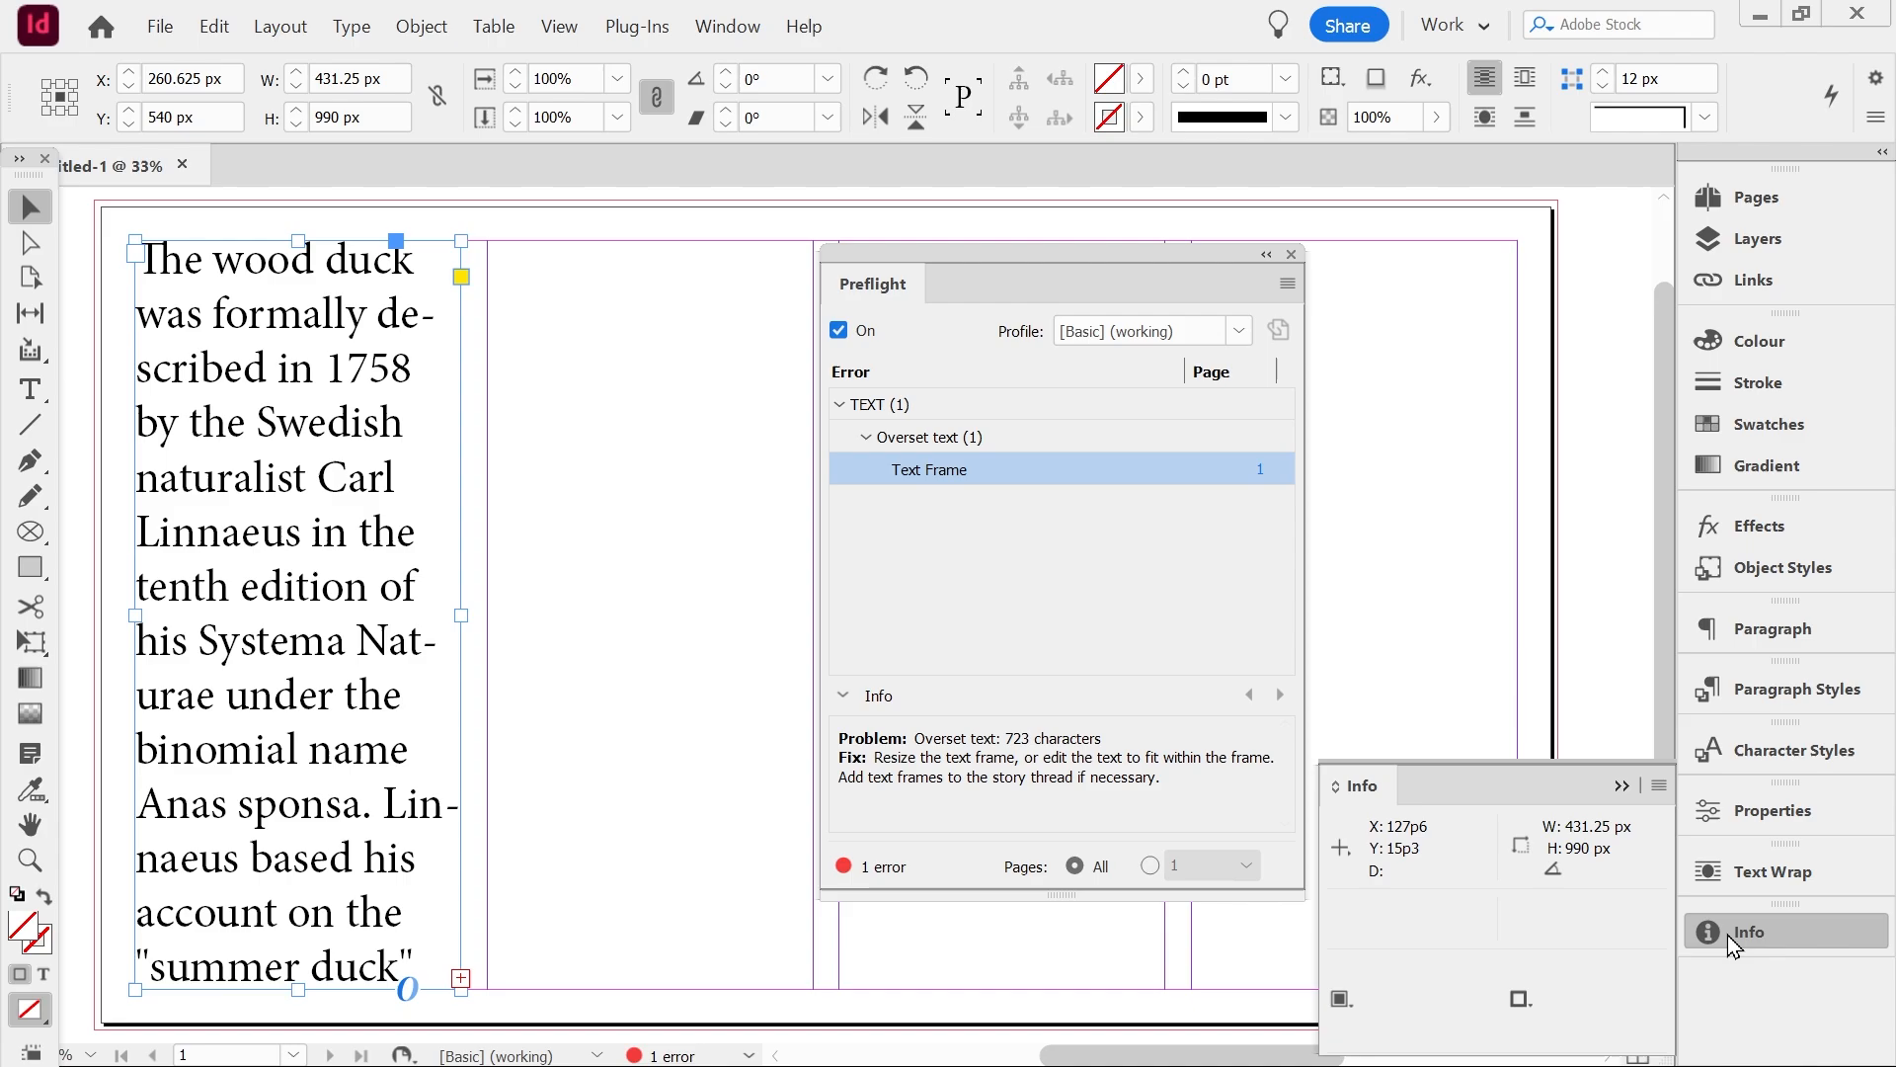
left_click(40, 400)
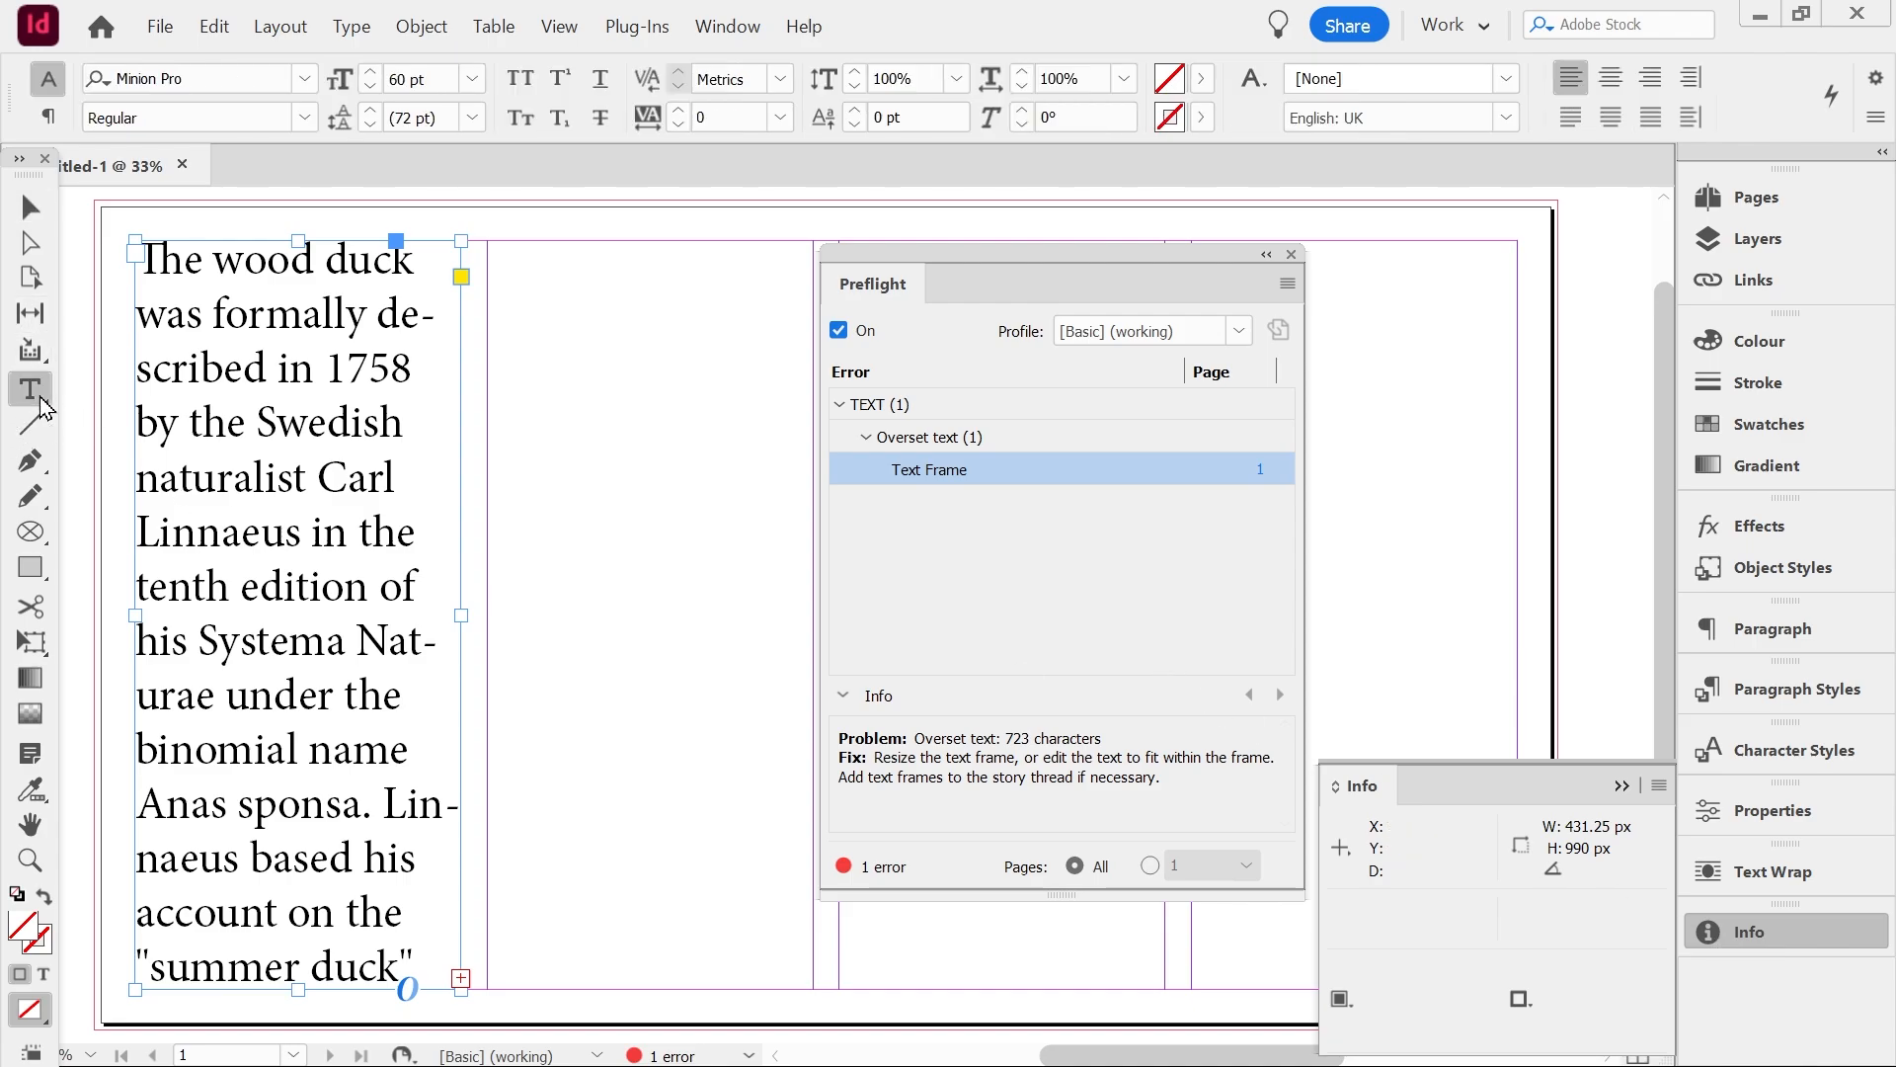
left_click(289, 368)
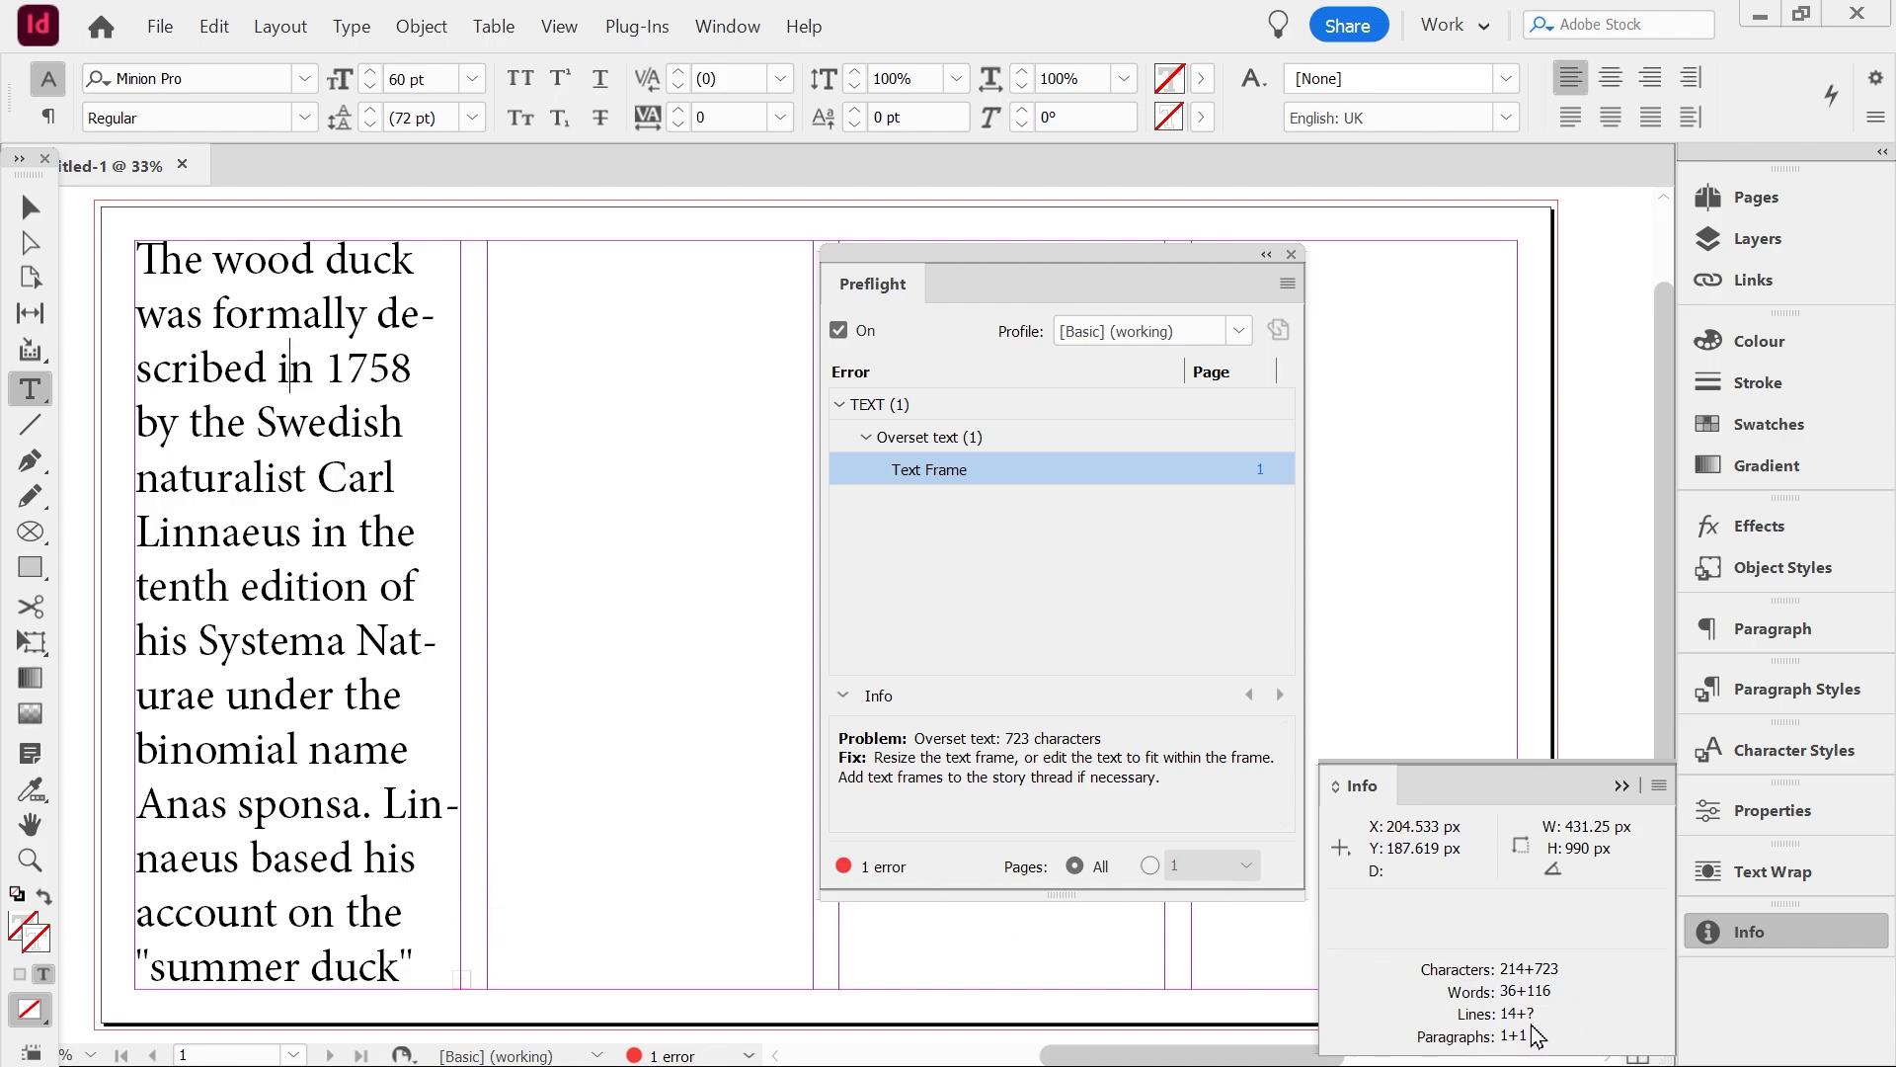
left_click(37, 194)
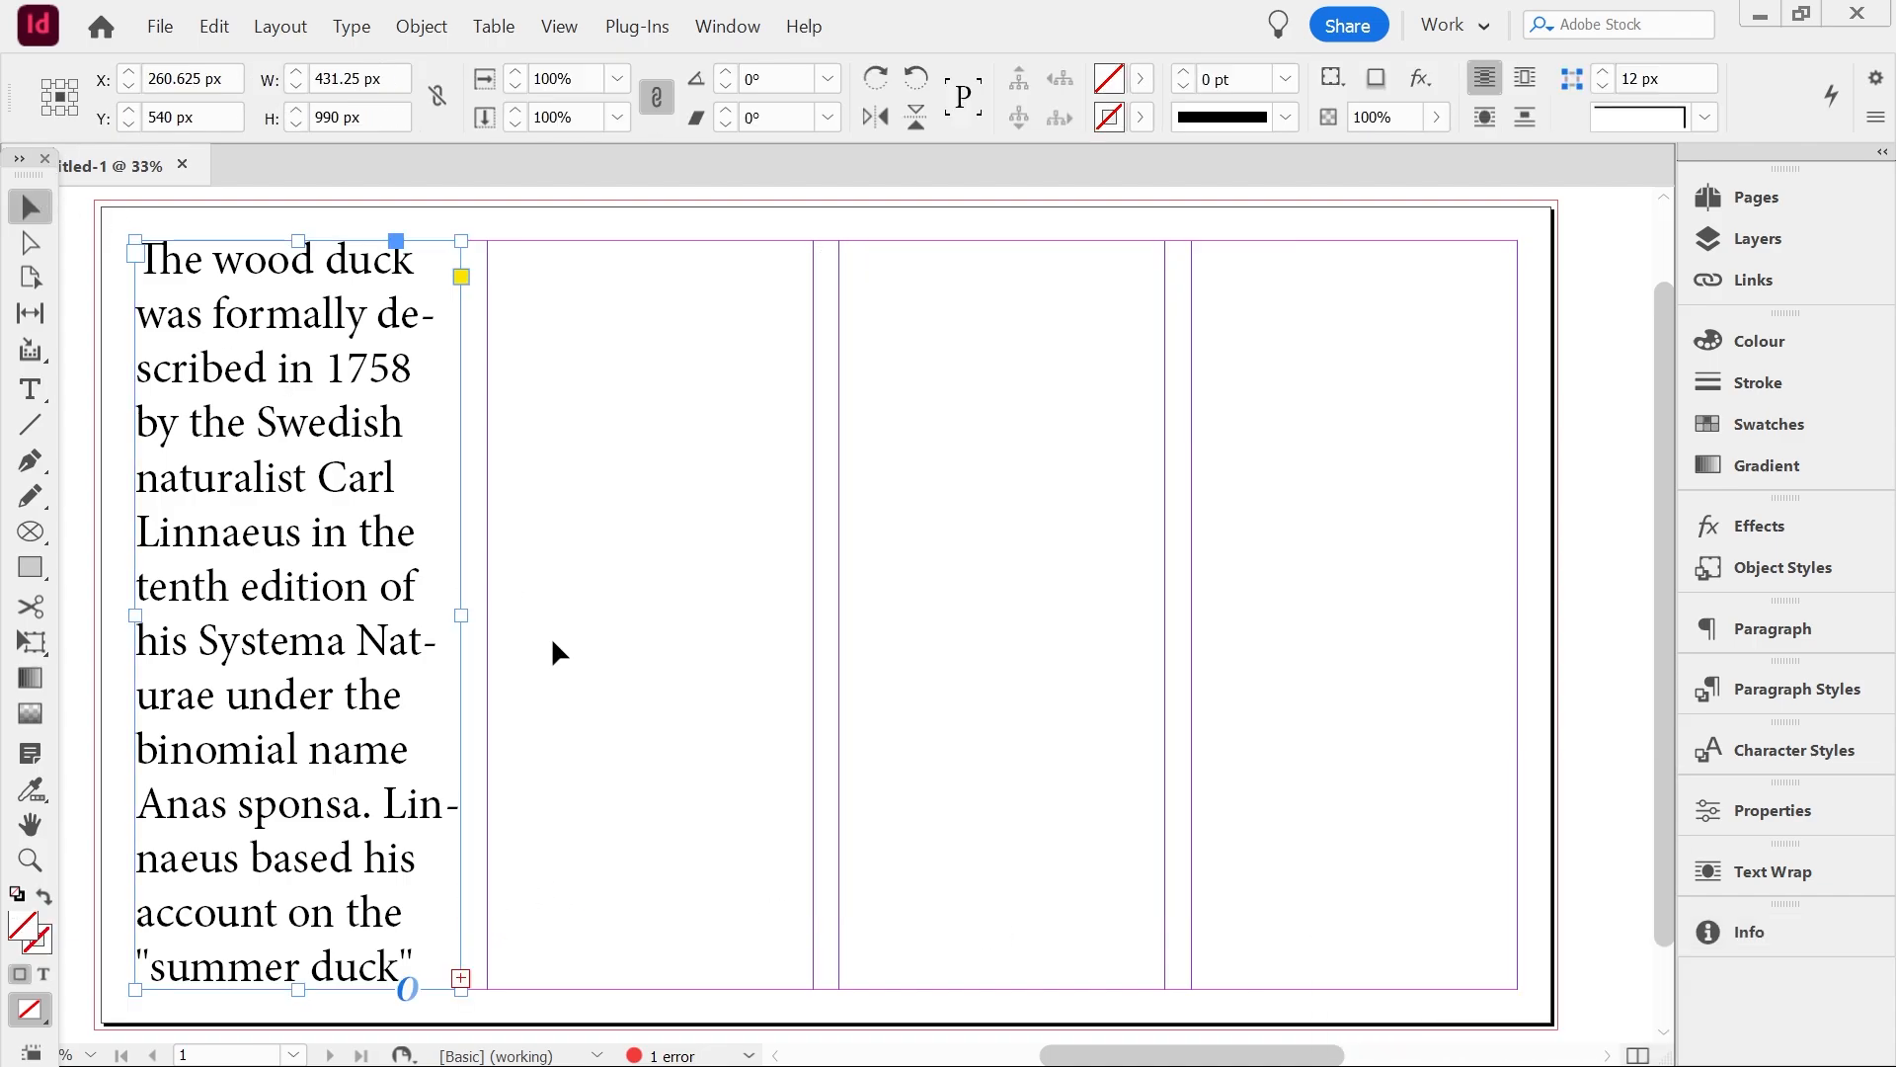
Thread the overset text from the first frame into a new frame in the lower half of the second column
left_click(460, 977)
left_click(560, 613)
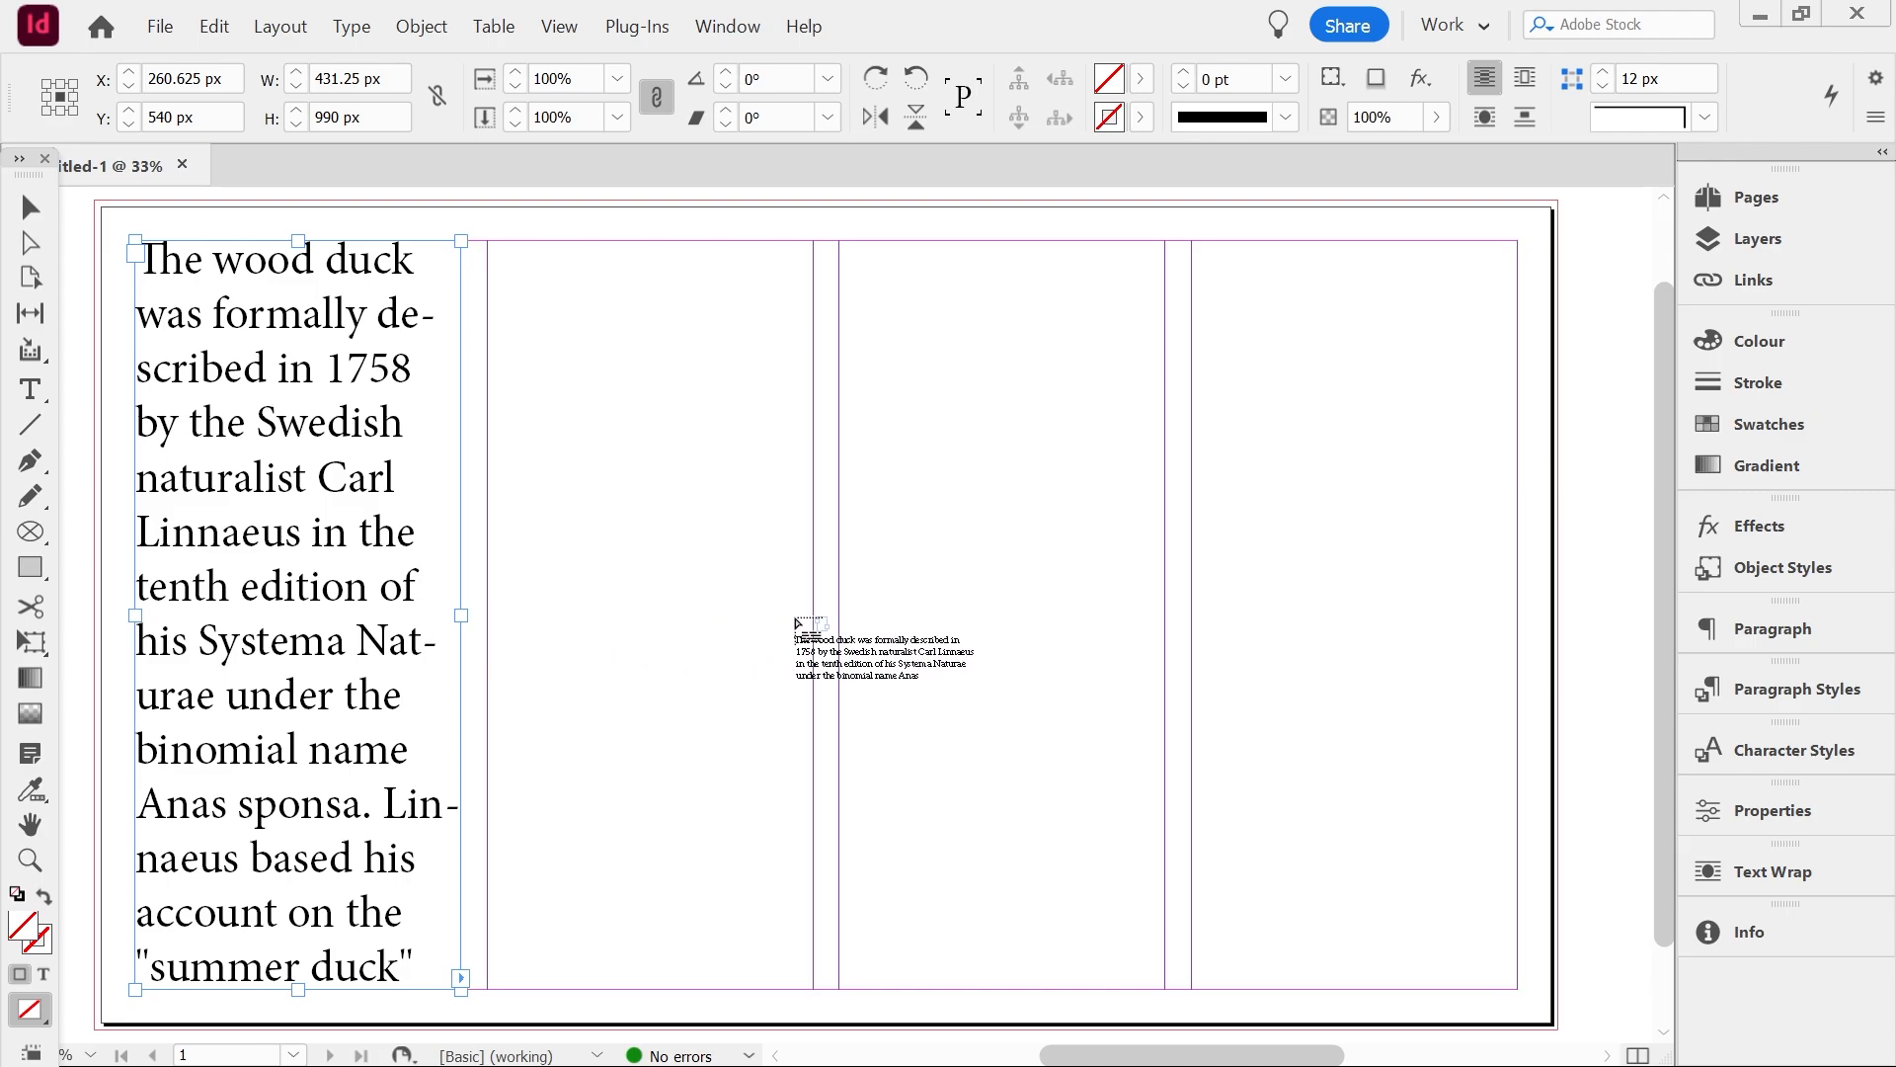
left_click(637, 618)
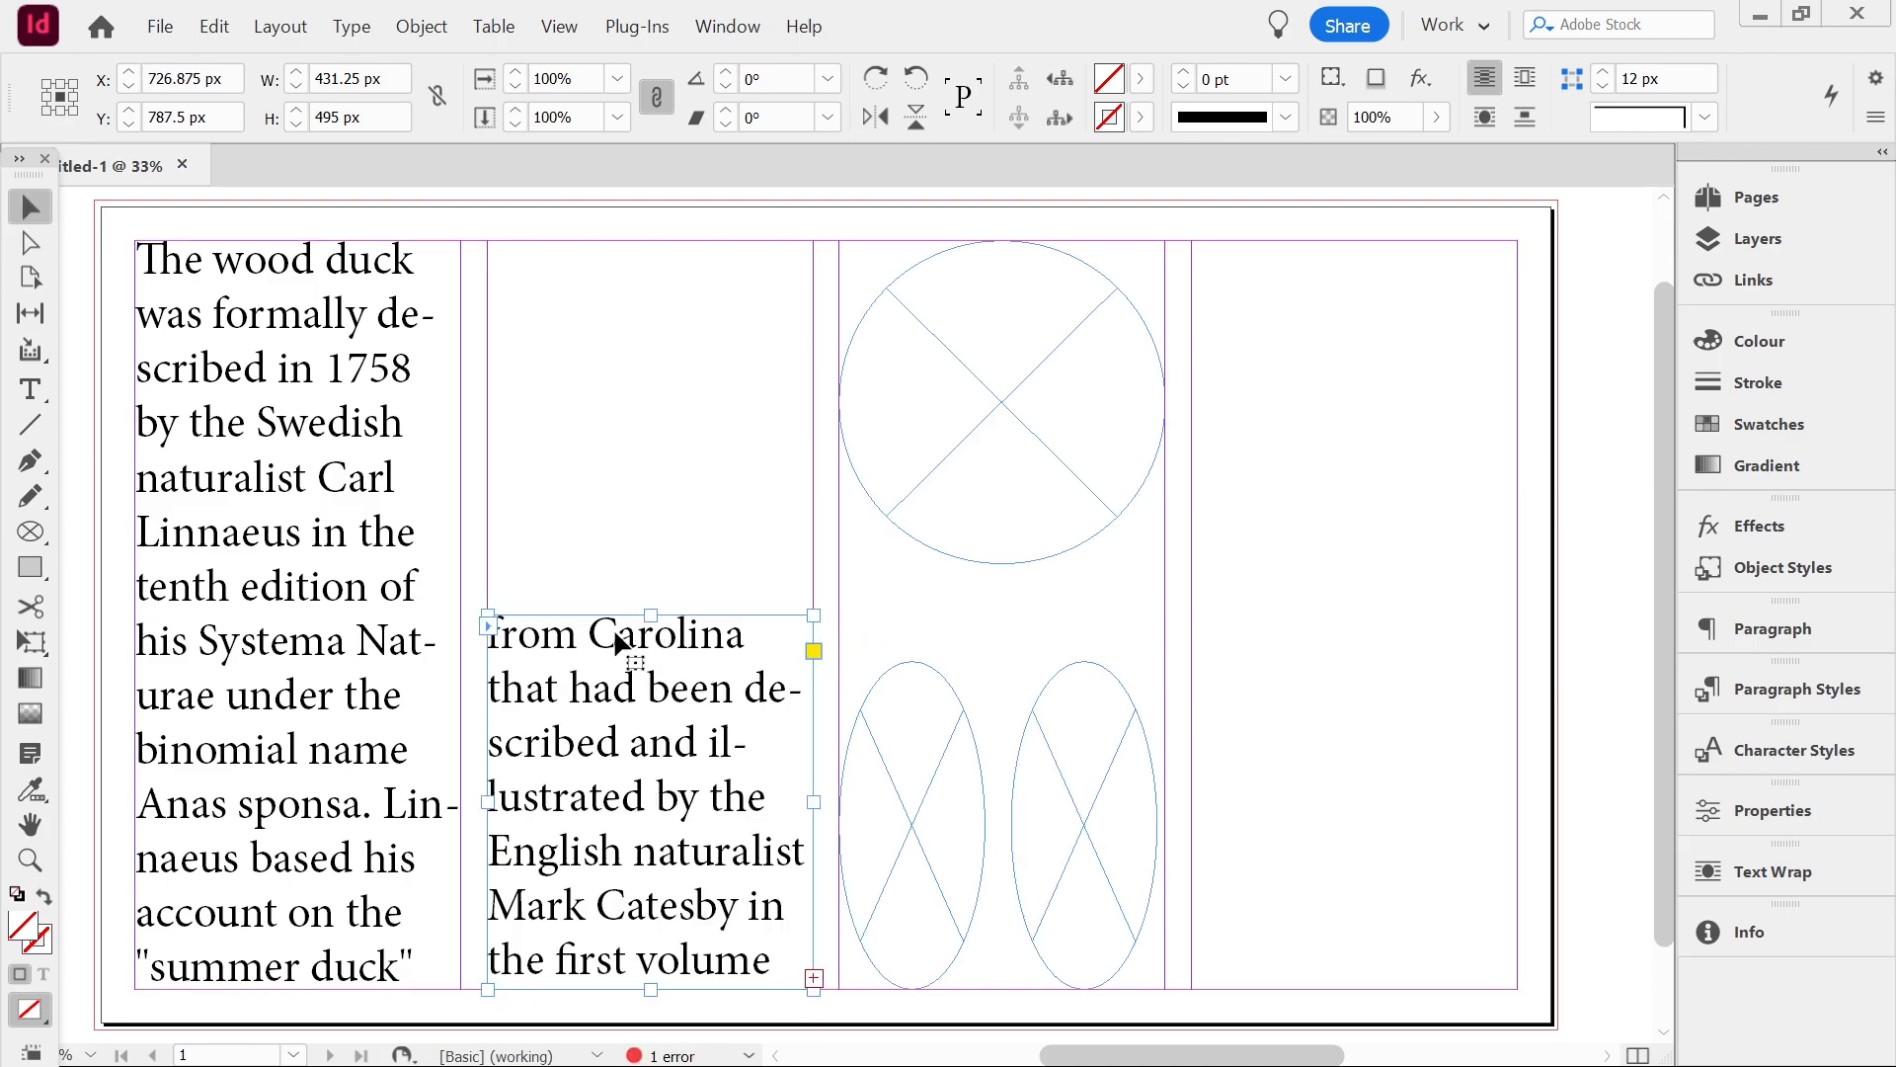
Continue the text thread through the top circle and both ellipse frames in the third column
left_click(813, 978)
left_click(944, 310)
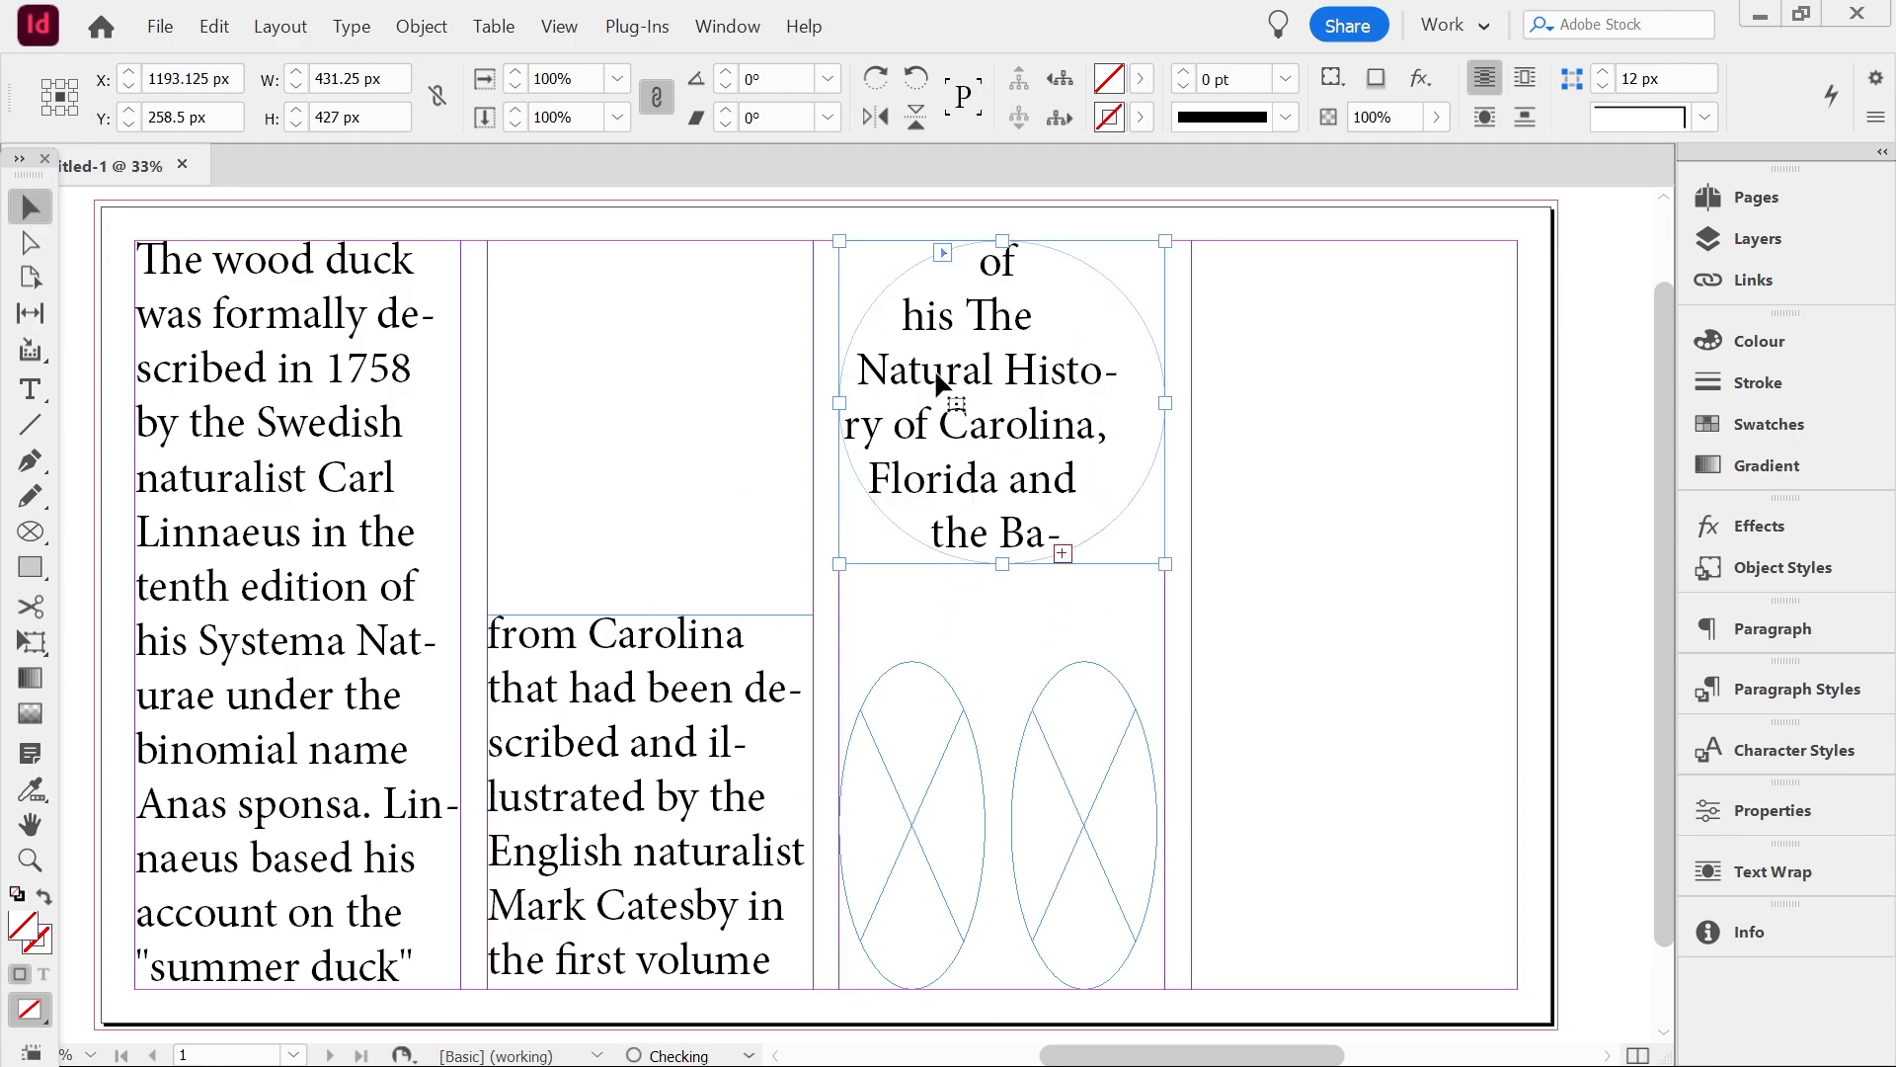
left_click(881, 720)
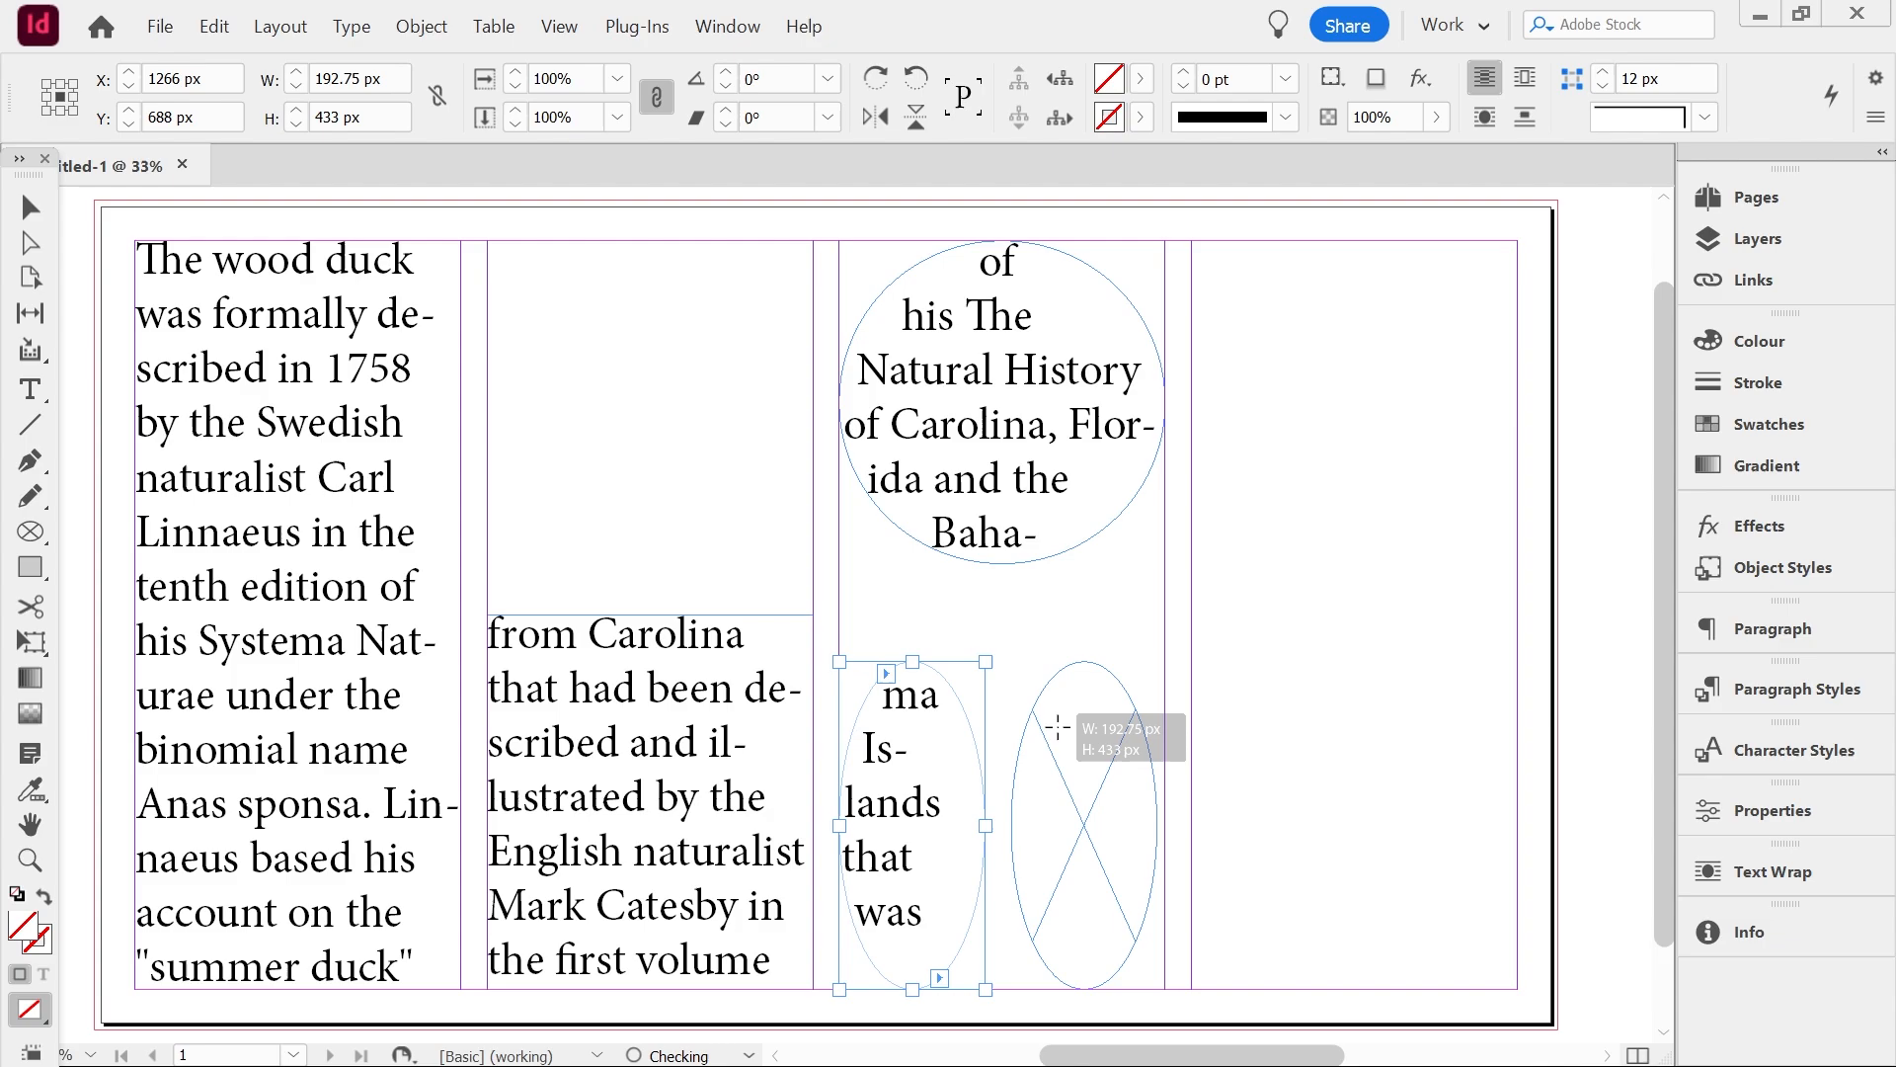
left_click(1057, 726)
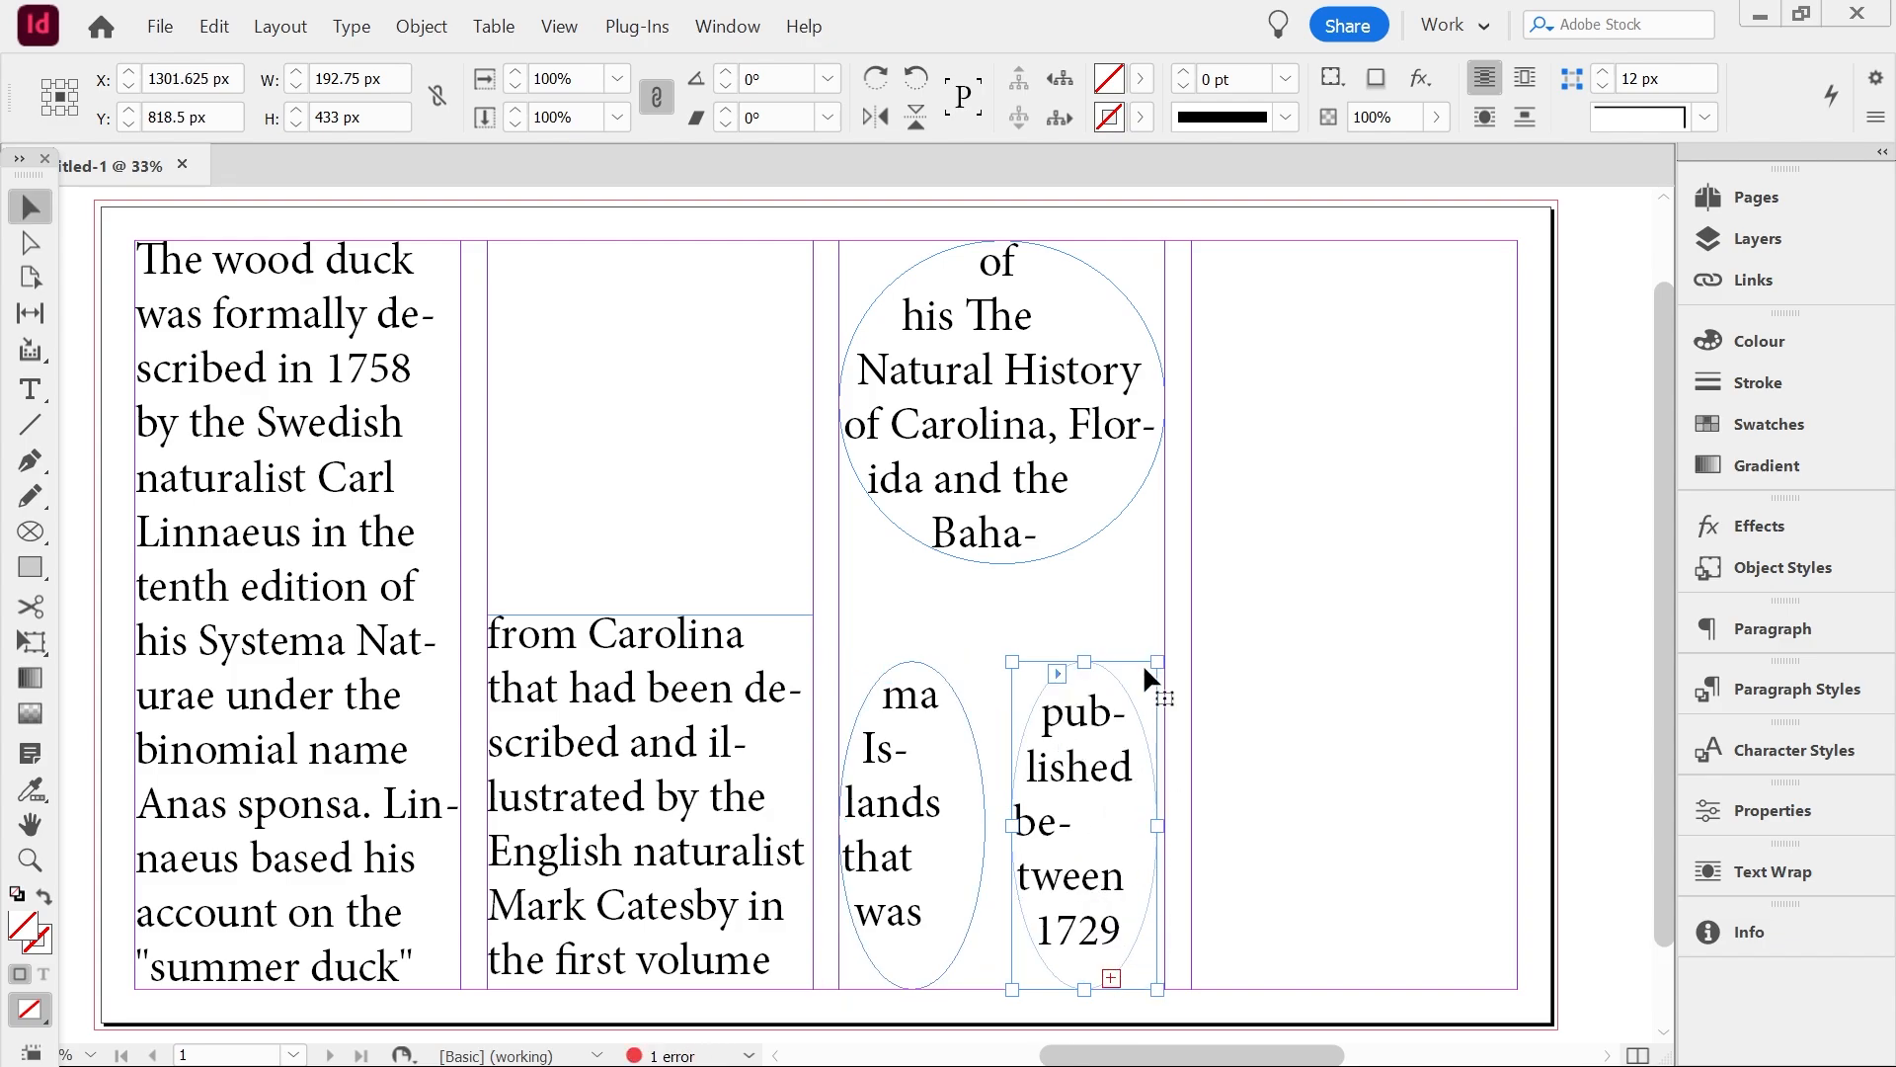
Turn on Show Text Threads from the view extras
key("alt+v")
mouse_move(1121, 678)
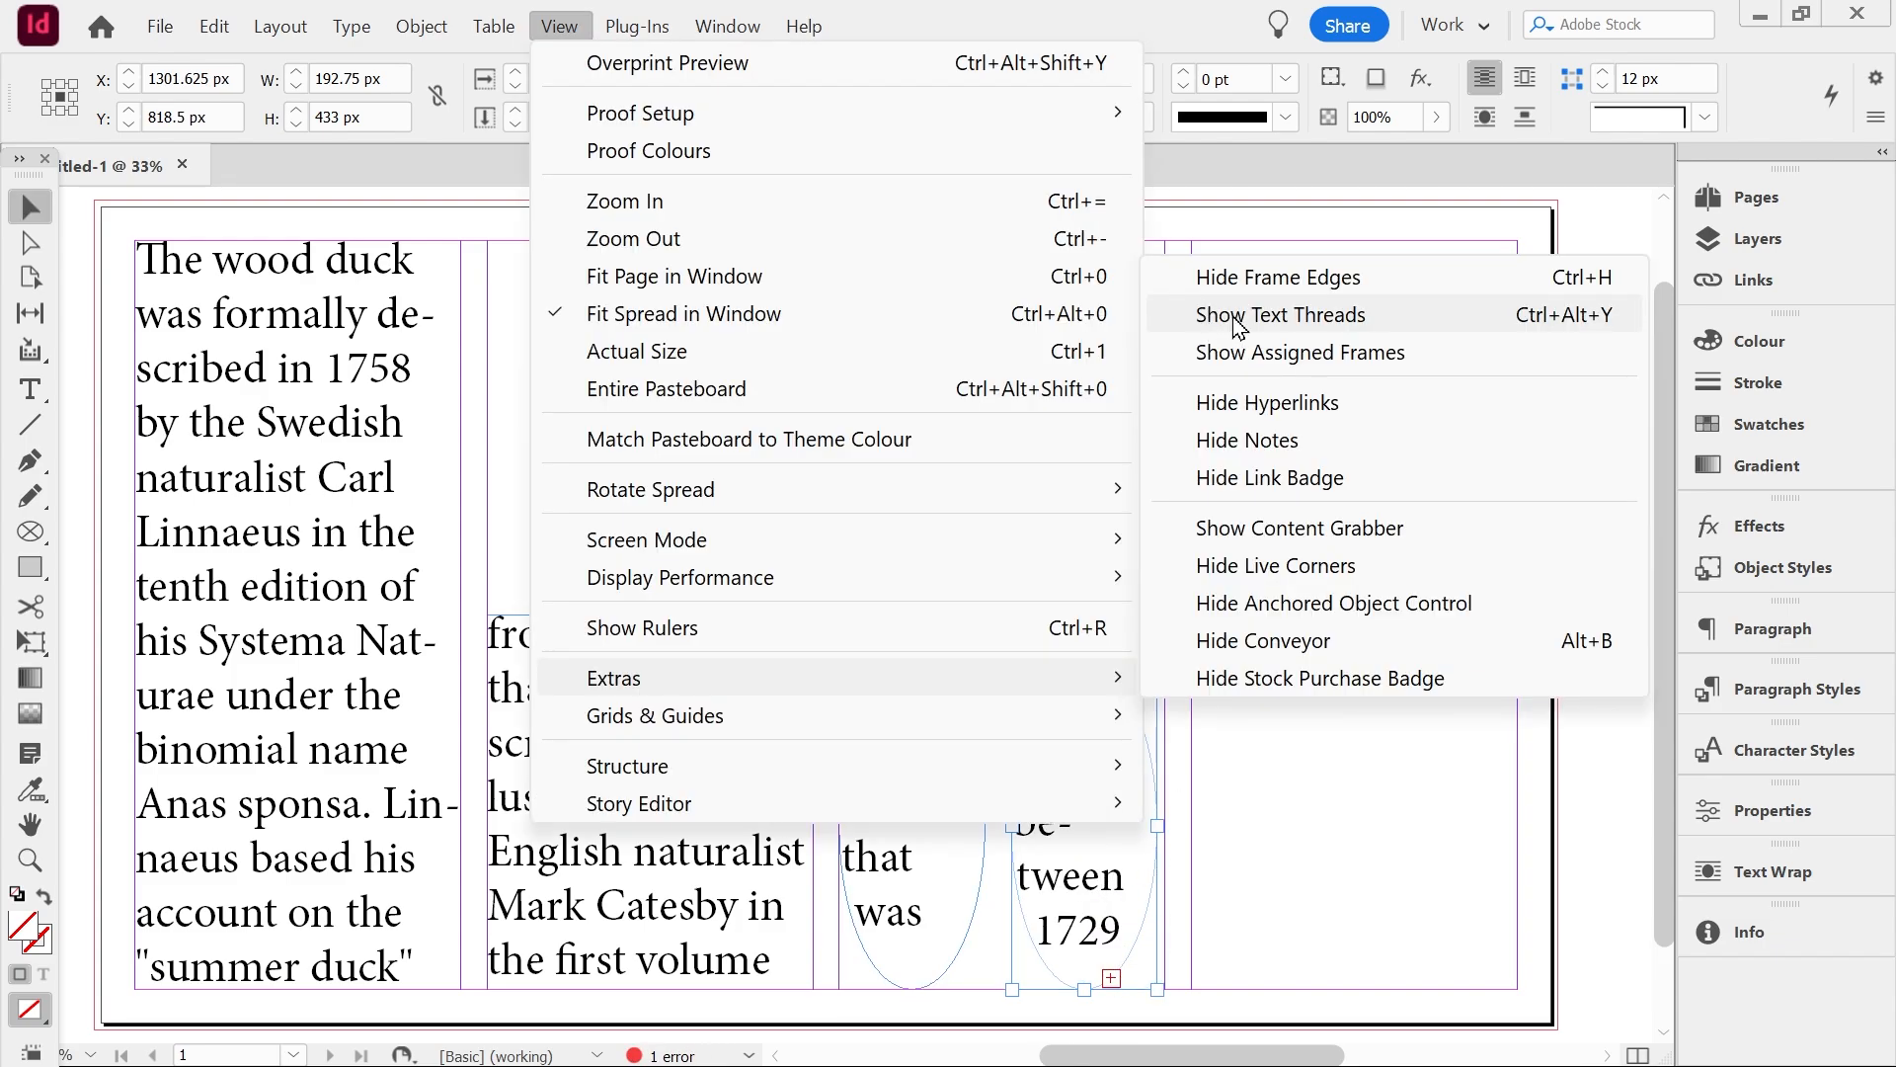
left_click(1237, 316)
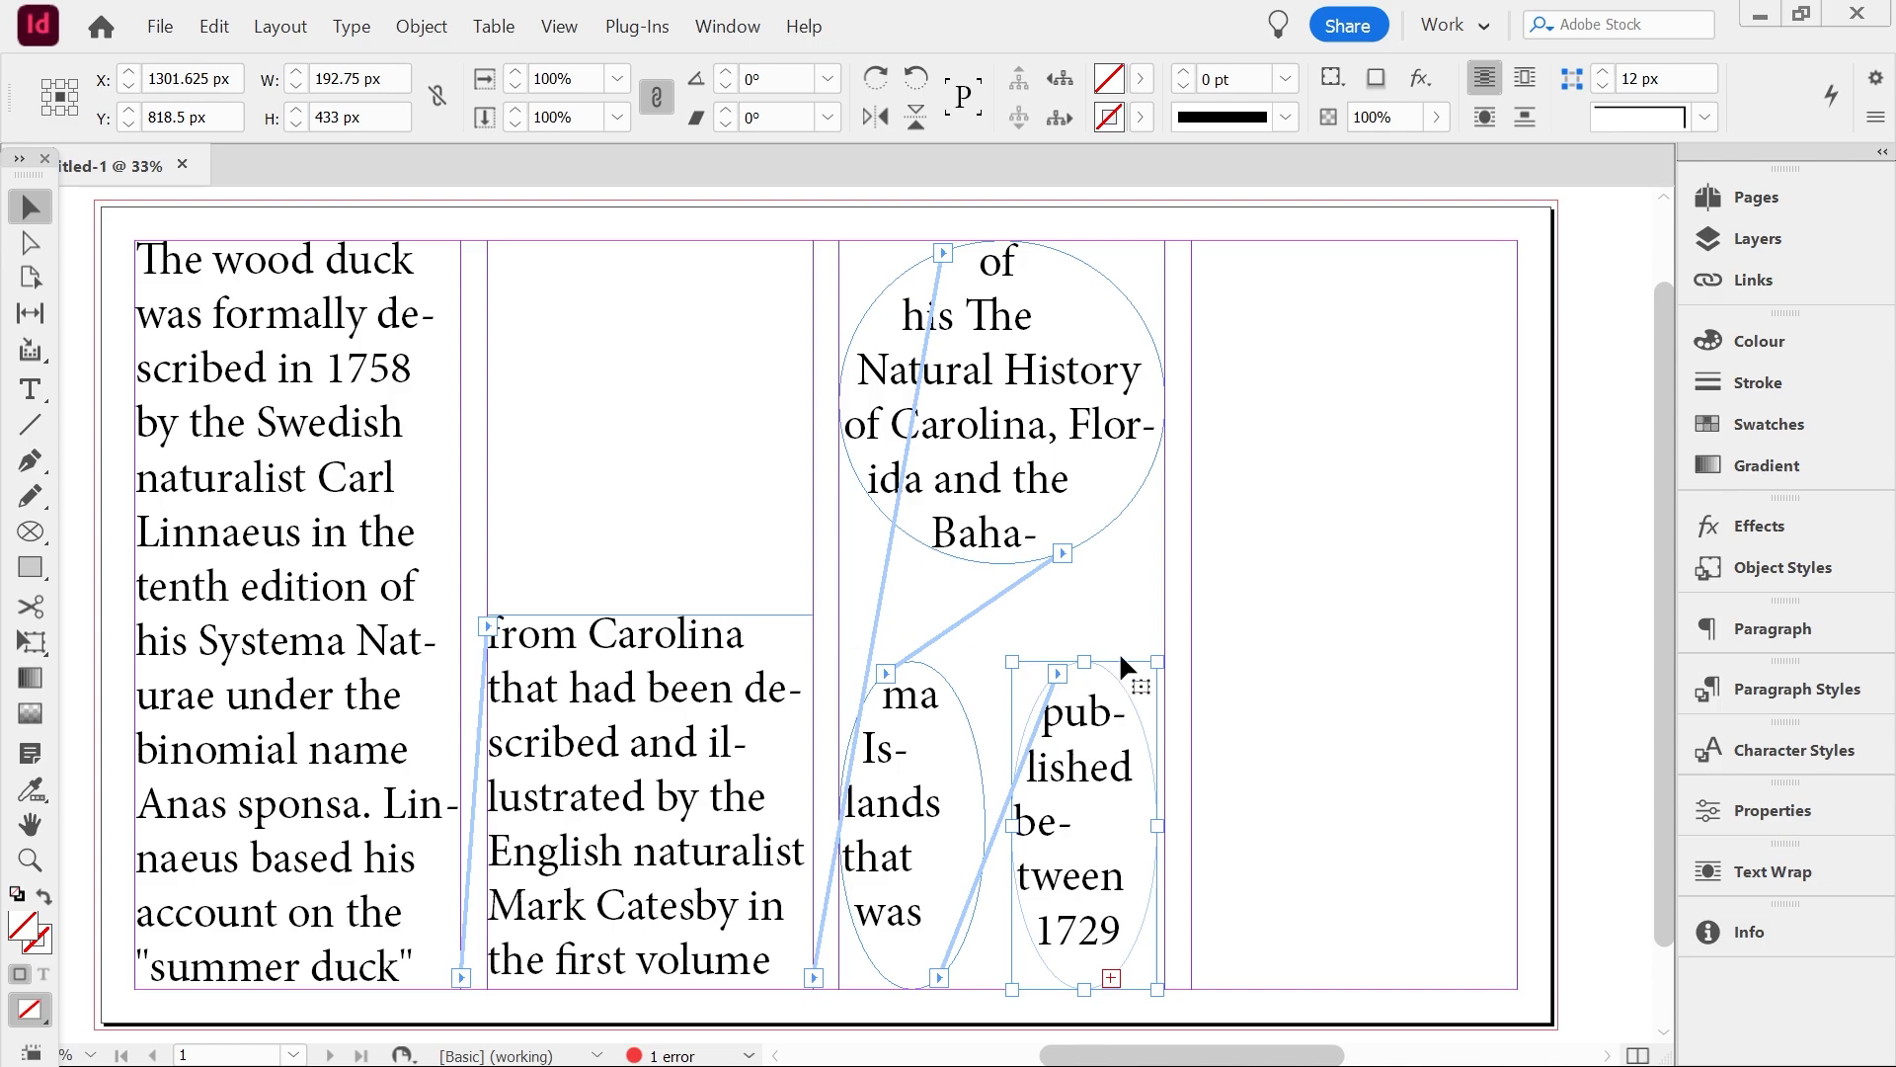
Delete the left ellipse frame from the text thread
left_click(898, 802)
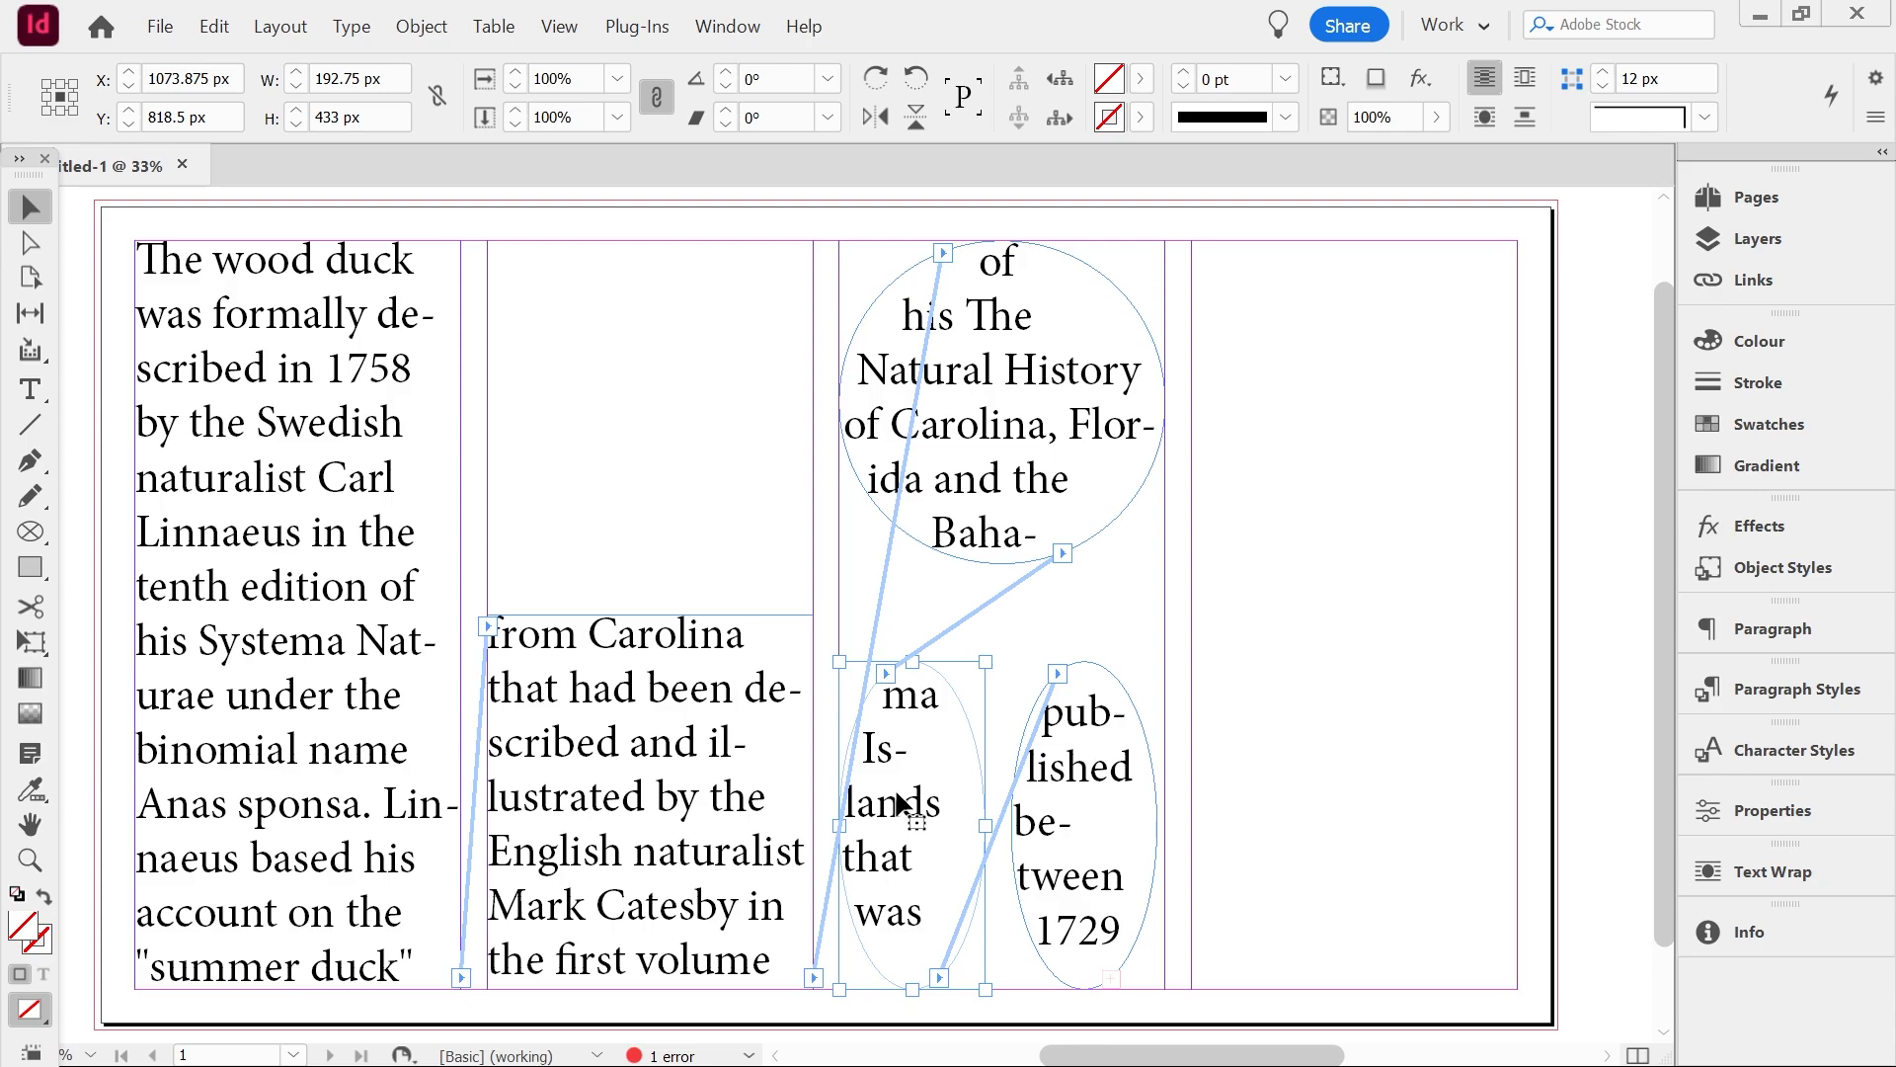
key("Delete")
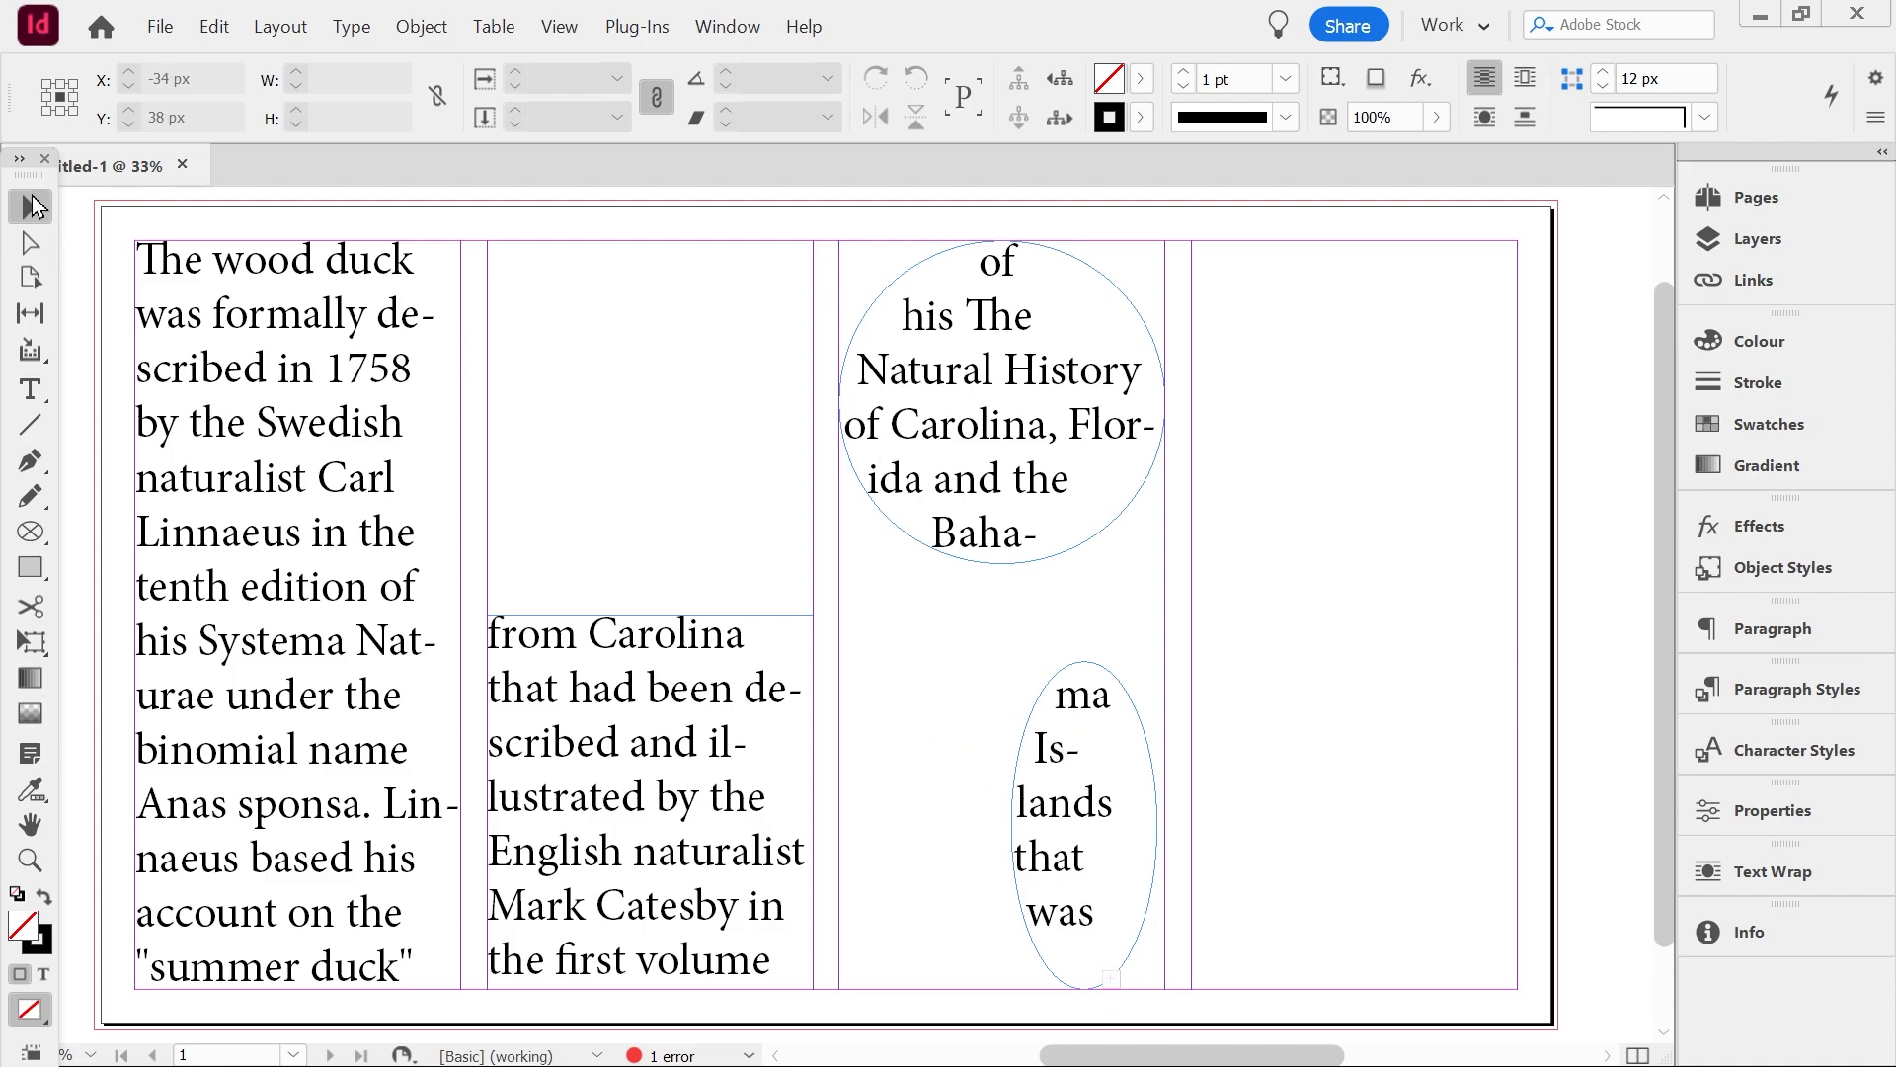
Thread the story on into a frame in the fourth column and a new frame at the top of the second column
left_click(1104, 787)
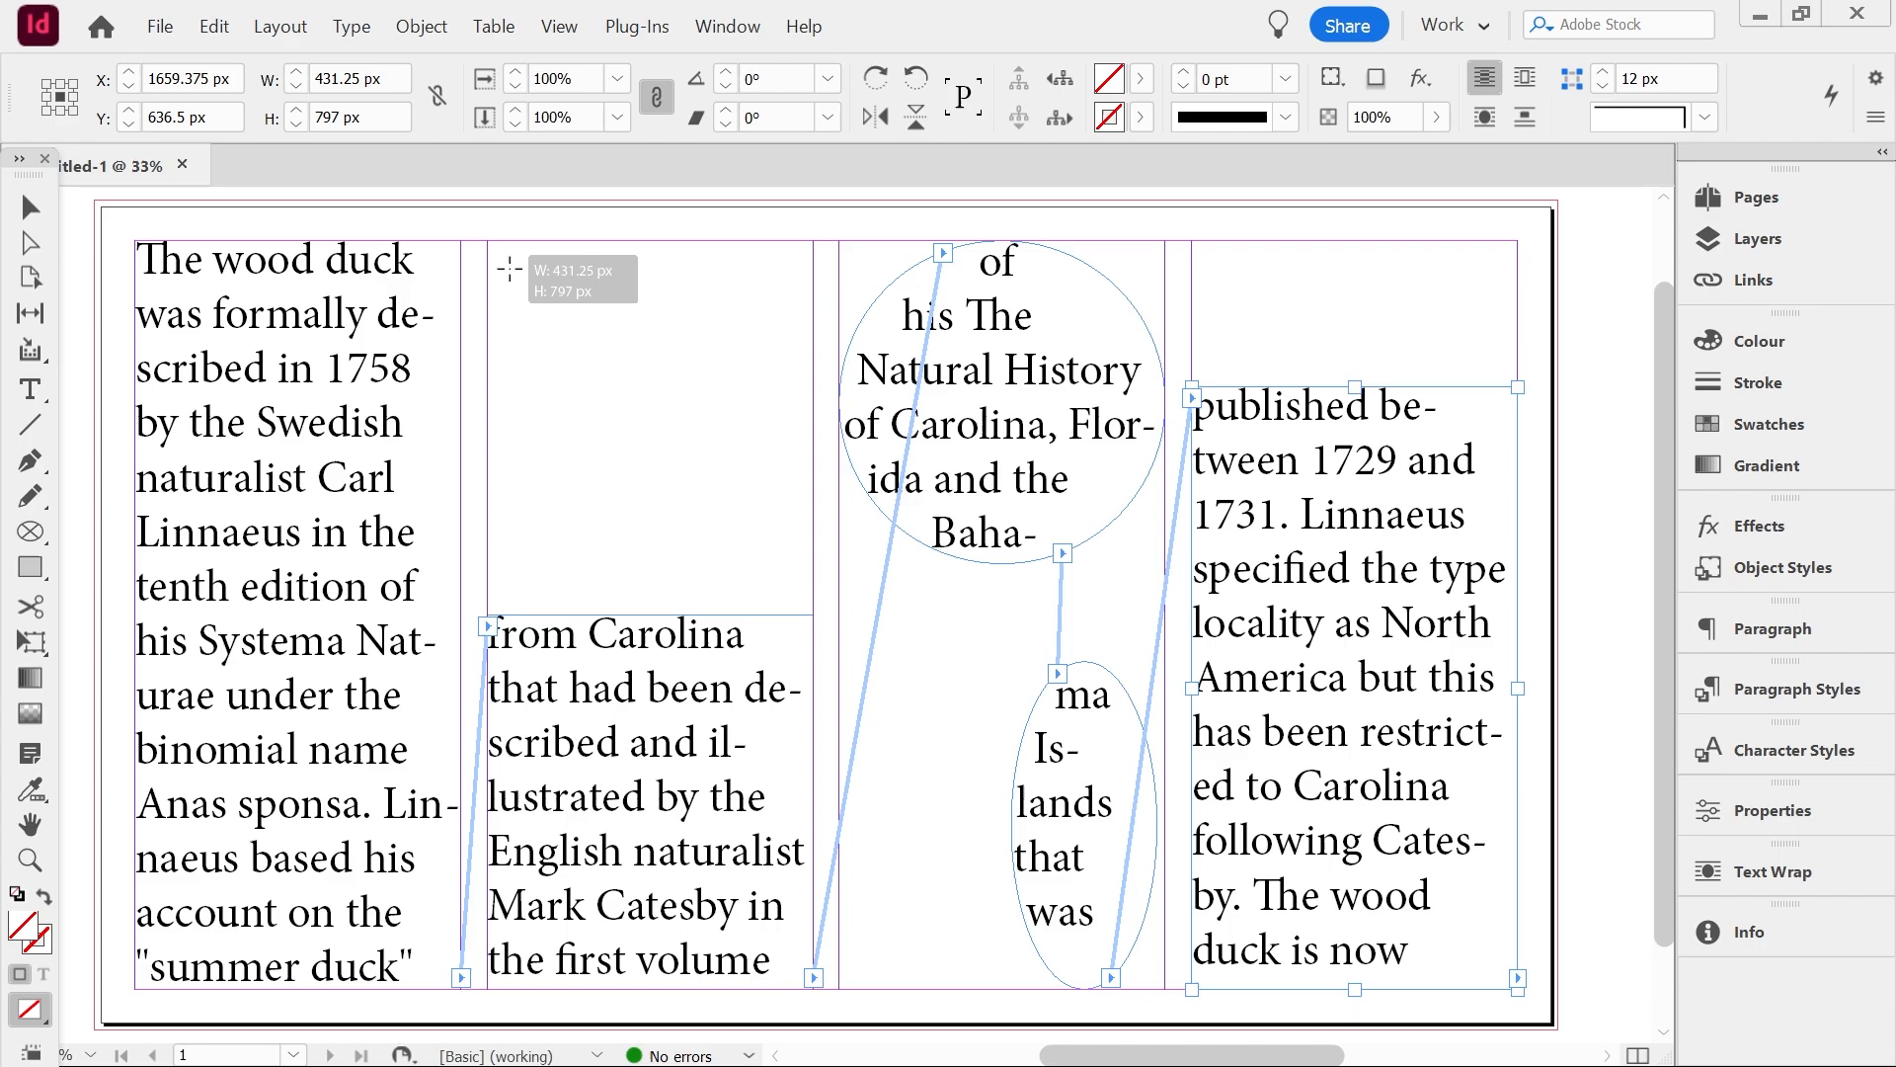
left_click_drag(509, 269, 799, 543)
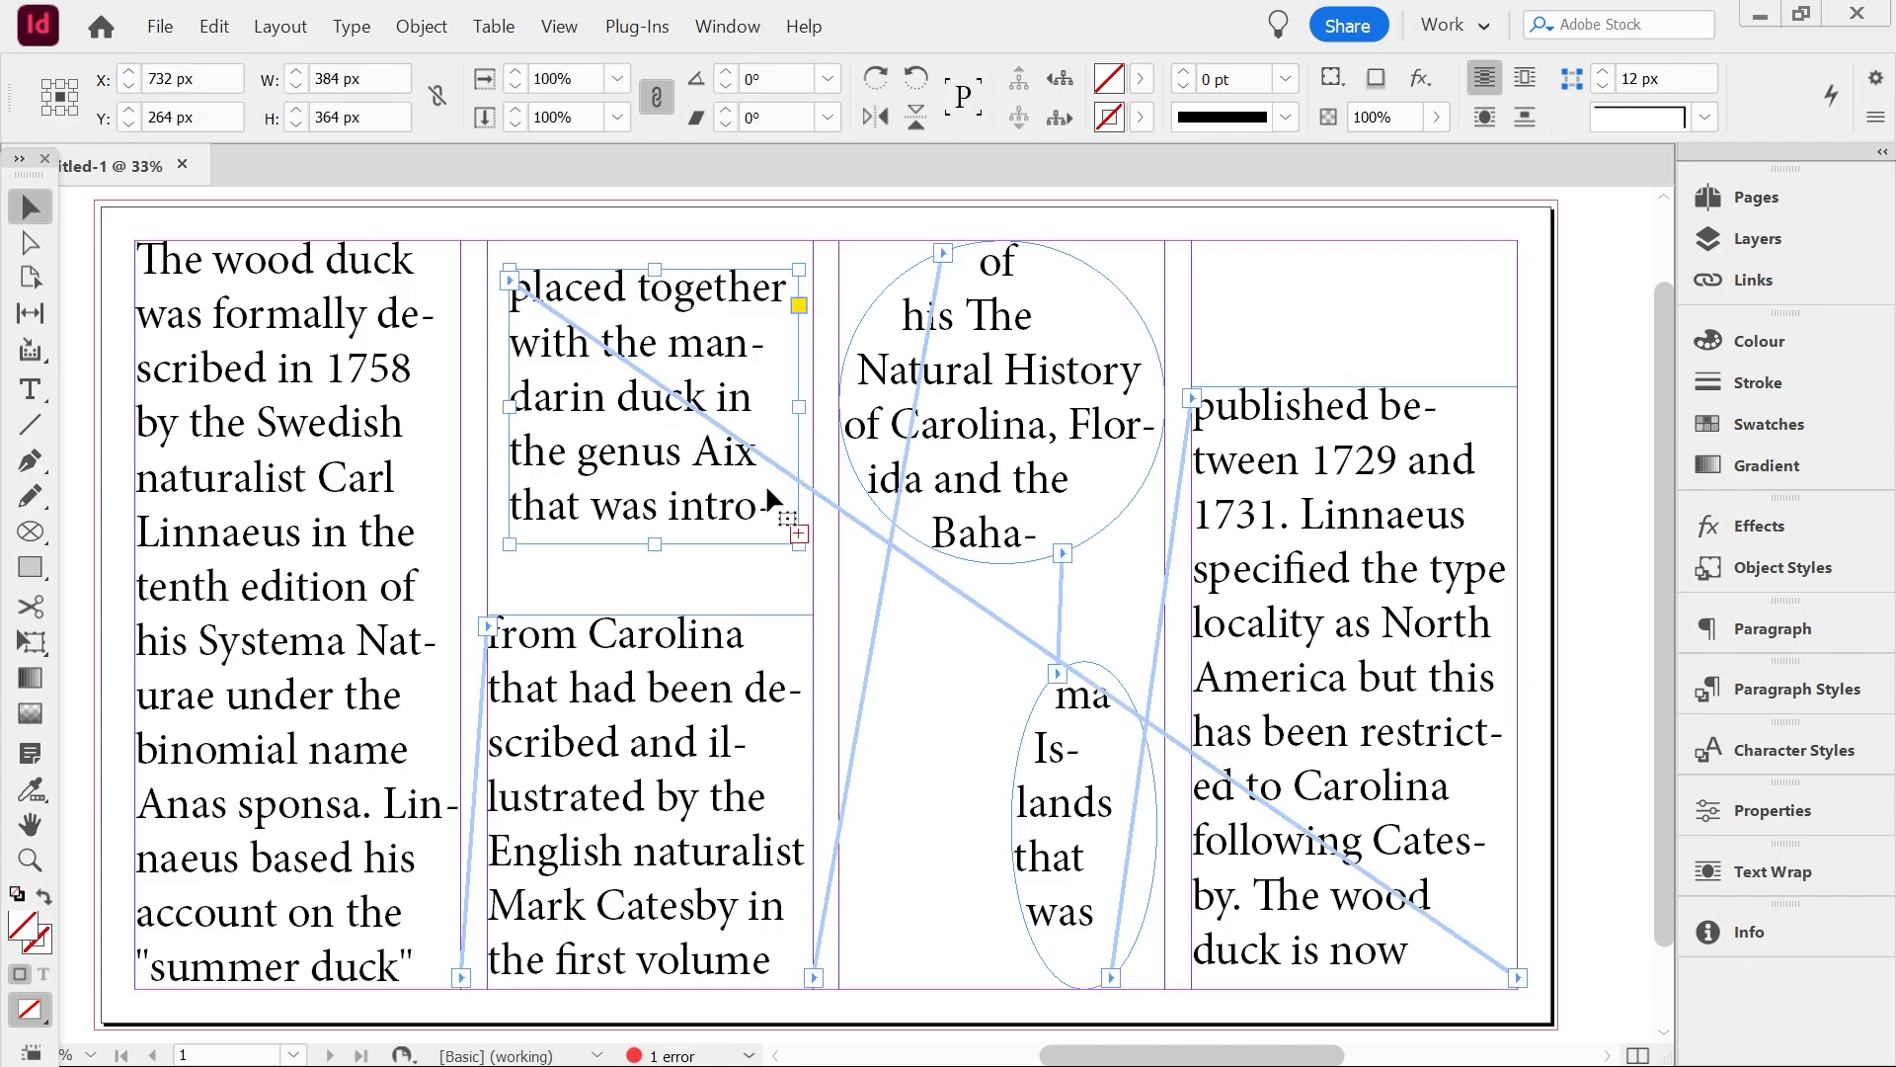
Delete the threaded frame at the top of the second column and draw an empty text frame in its place
key("Delete")
left_click(29, 389)
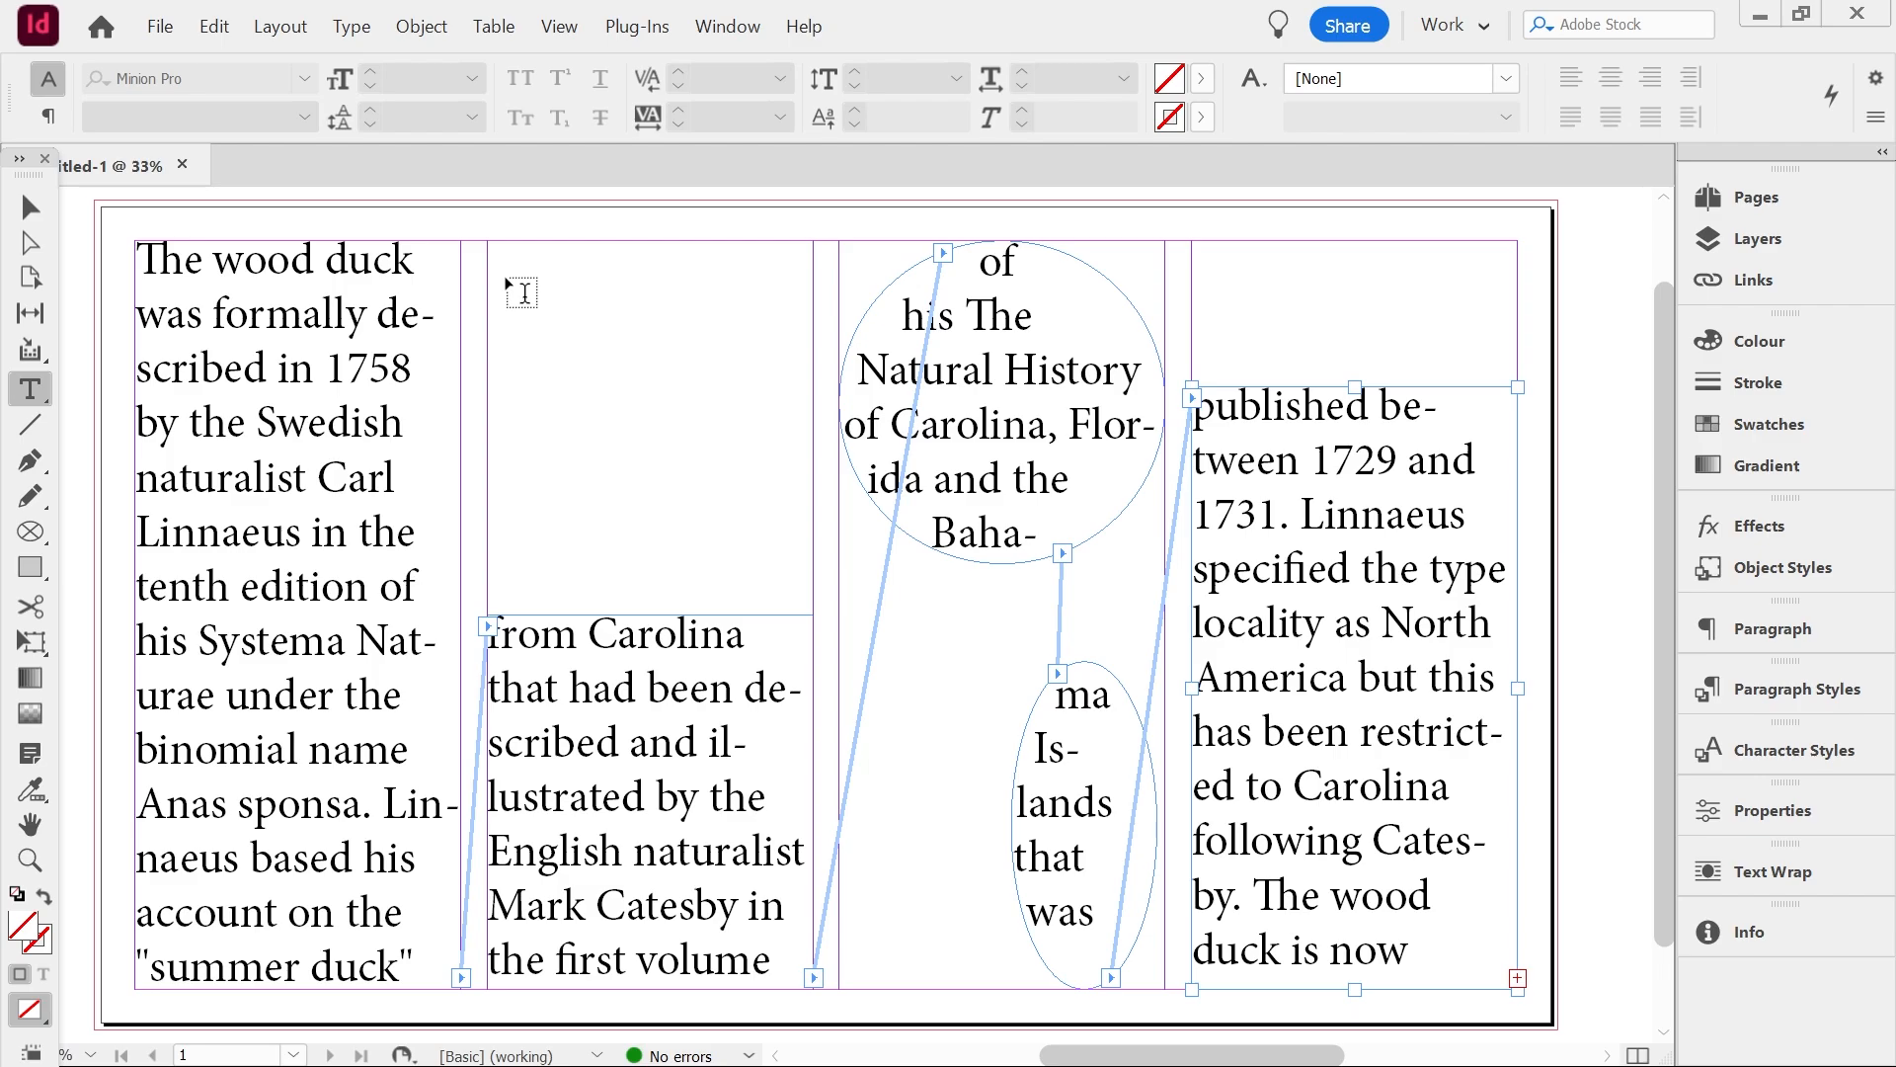
left_click_drag(506, 278, 766, 491)
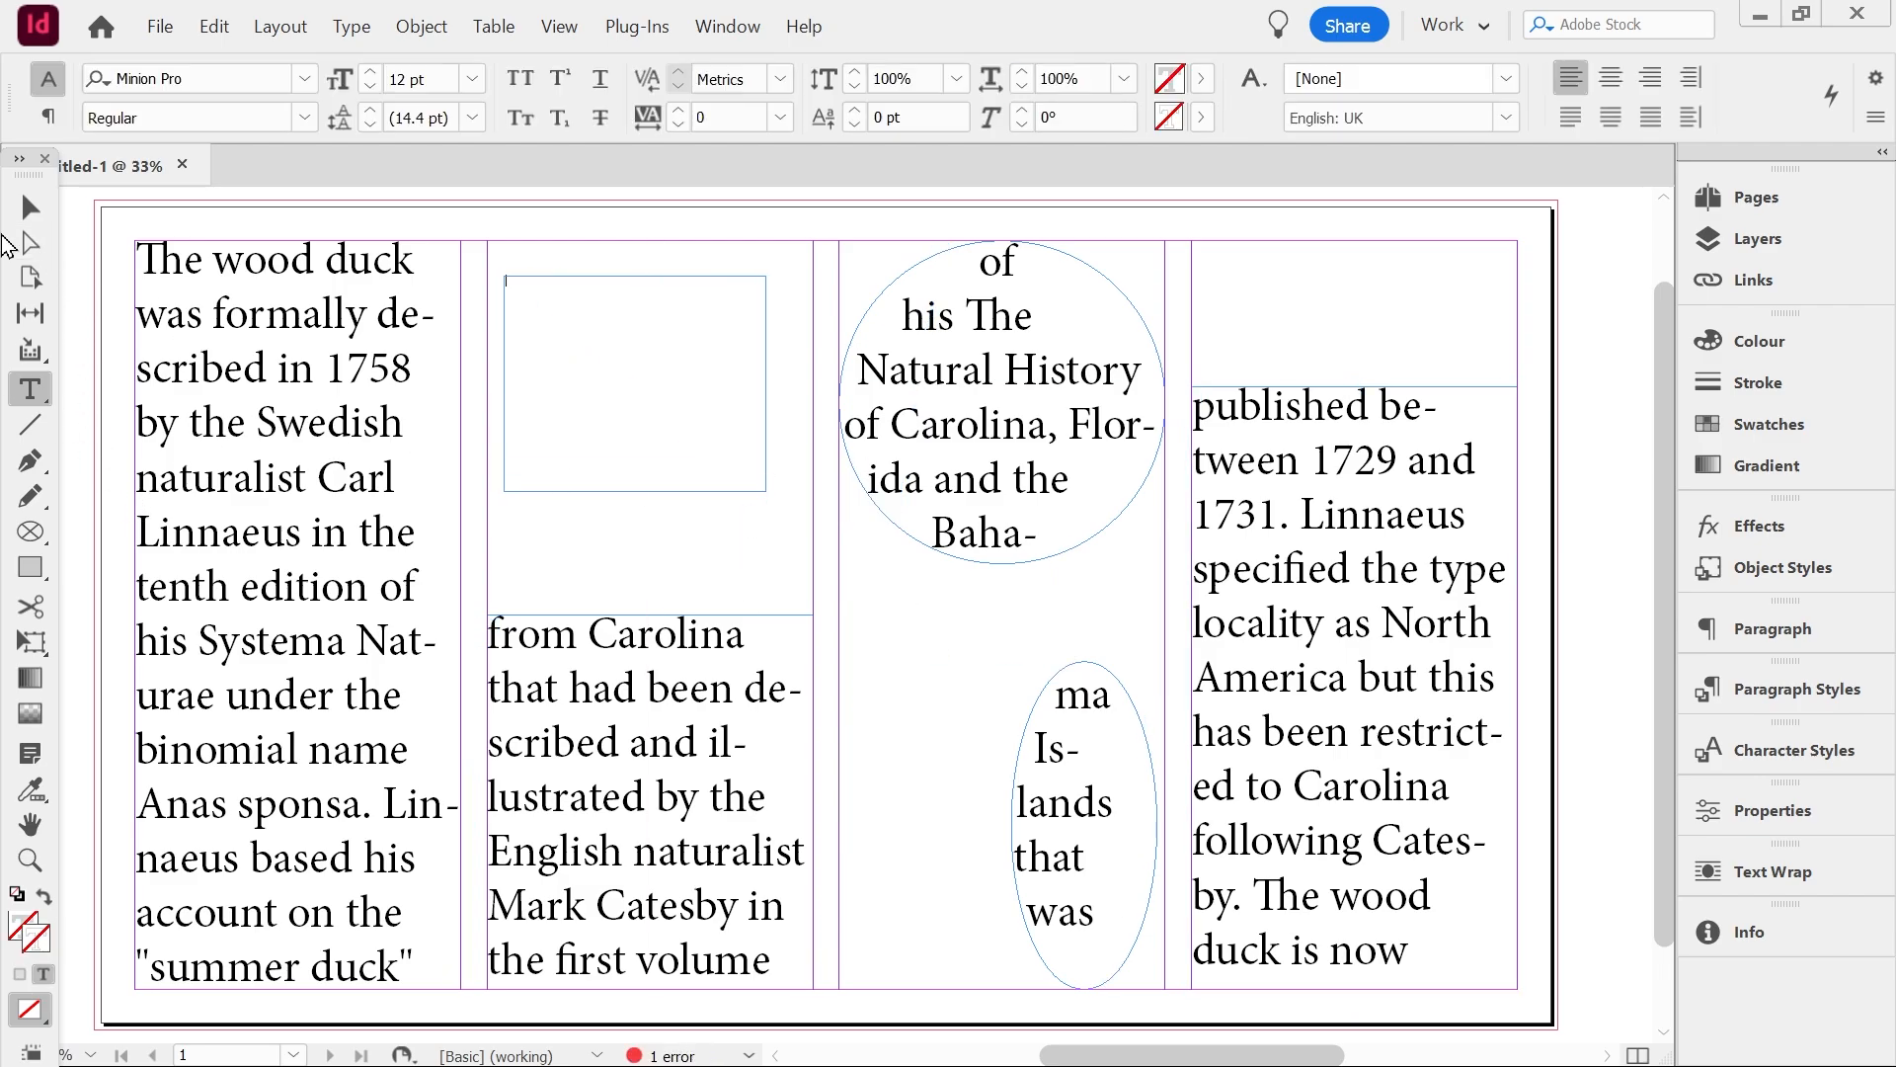
key("Escape")
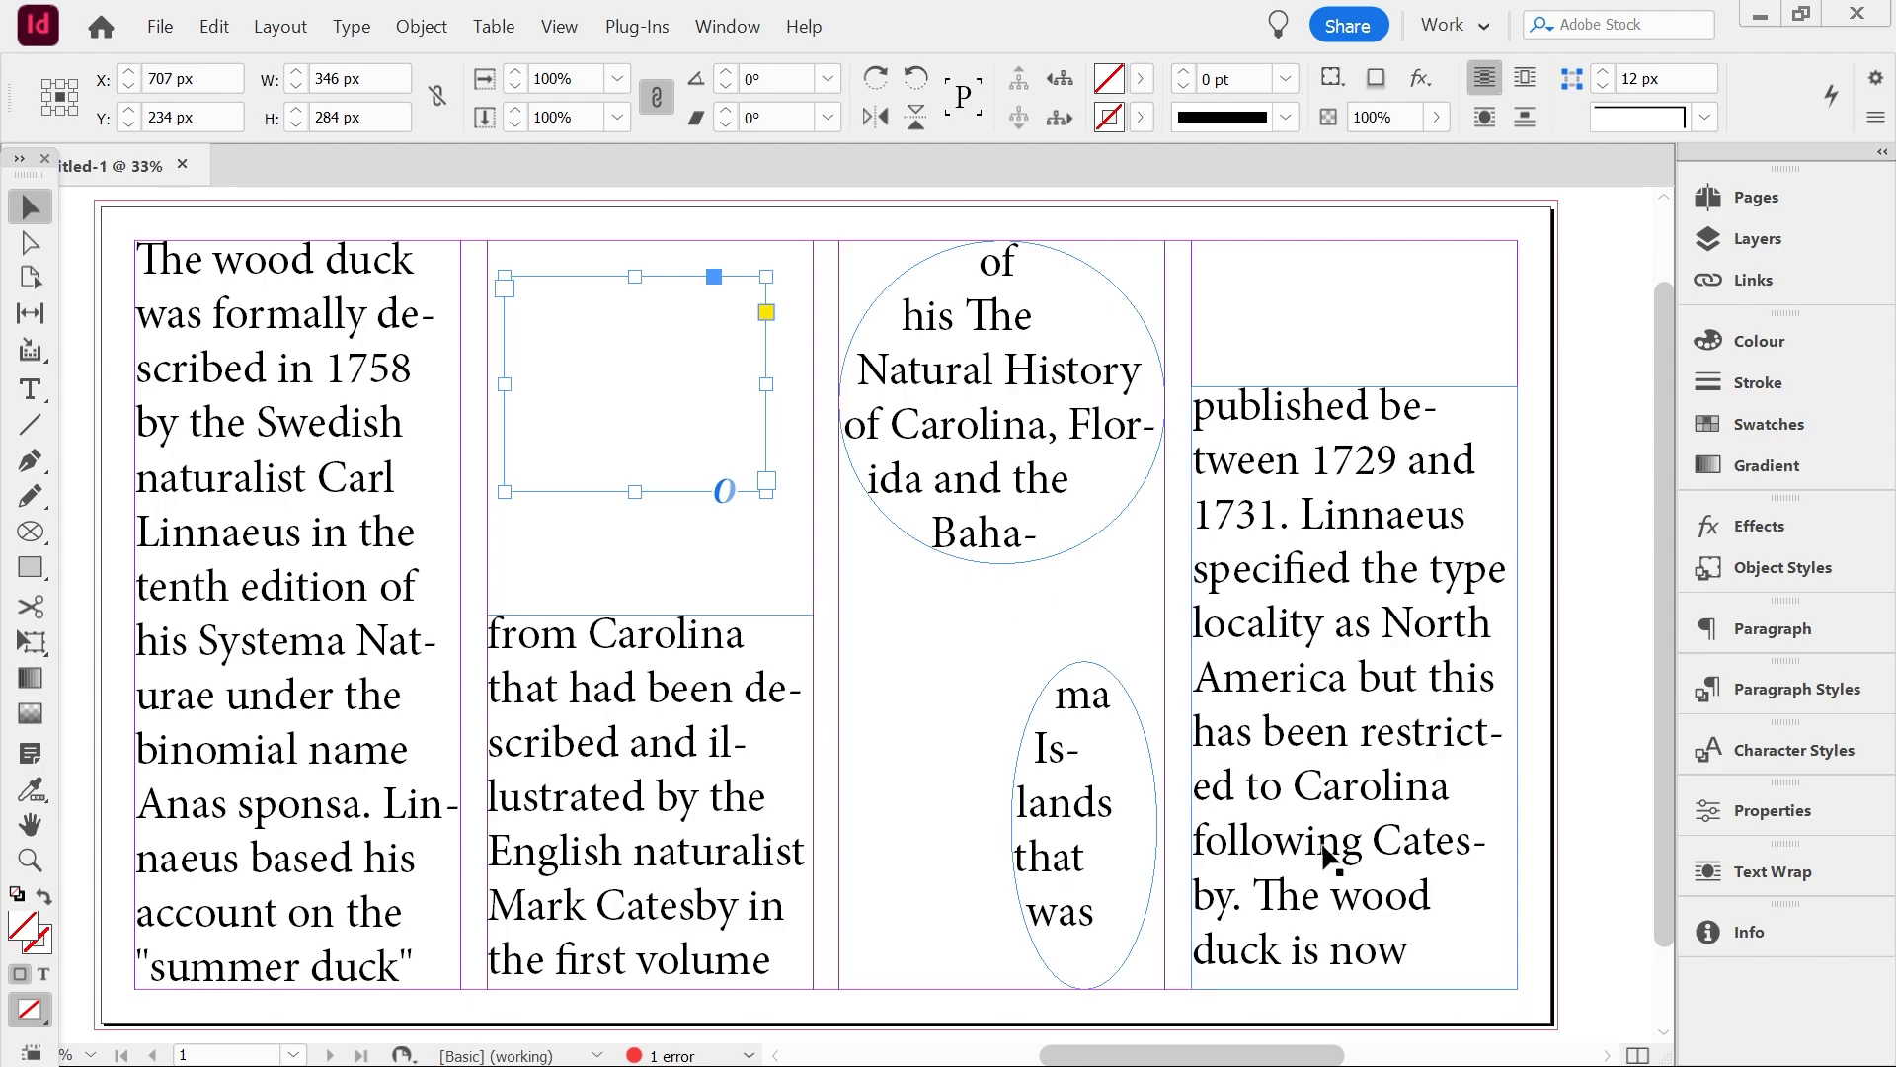
Thread the fourth column frame's overflow into the empty frame at the top of the second column
left_click(1383, 903)
left_click(1517, 978)
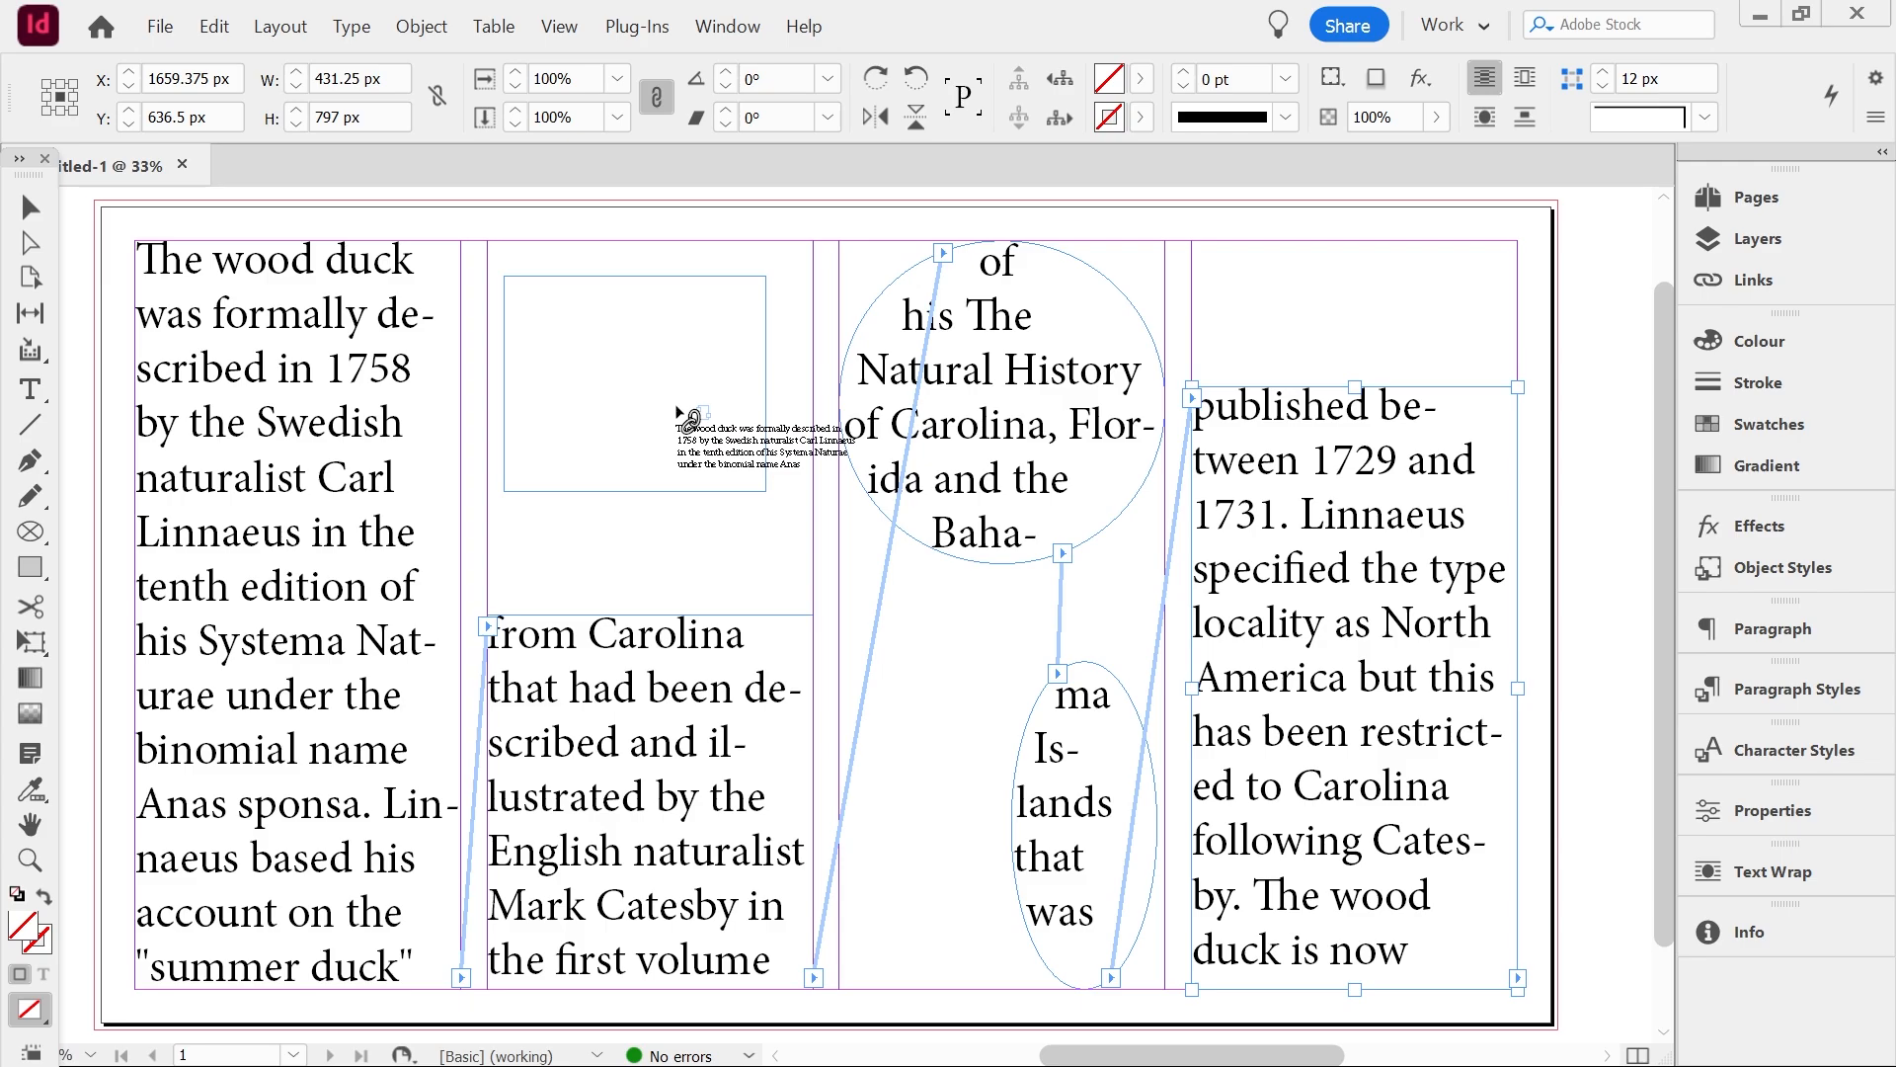
left_click(679, 413)
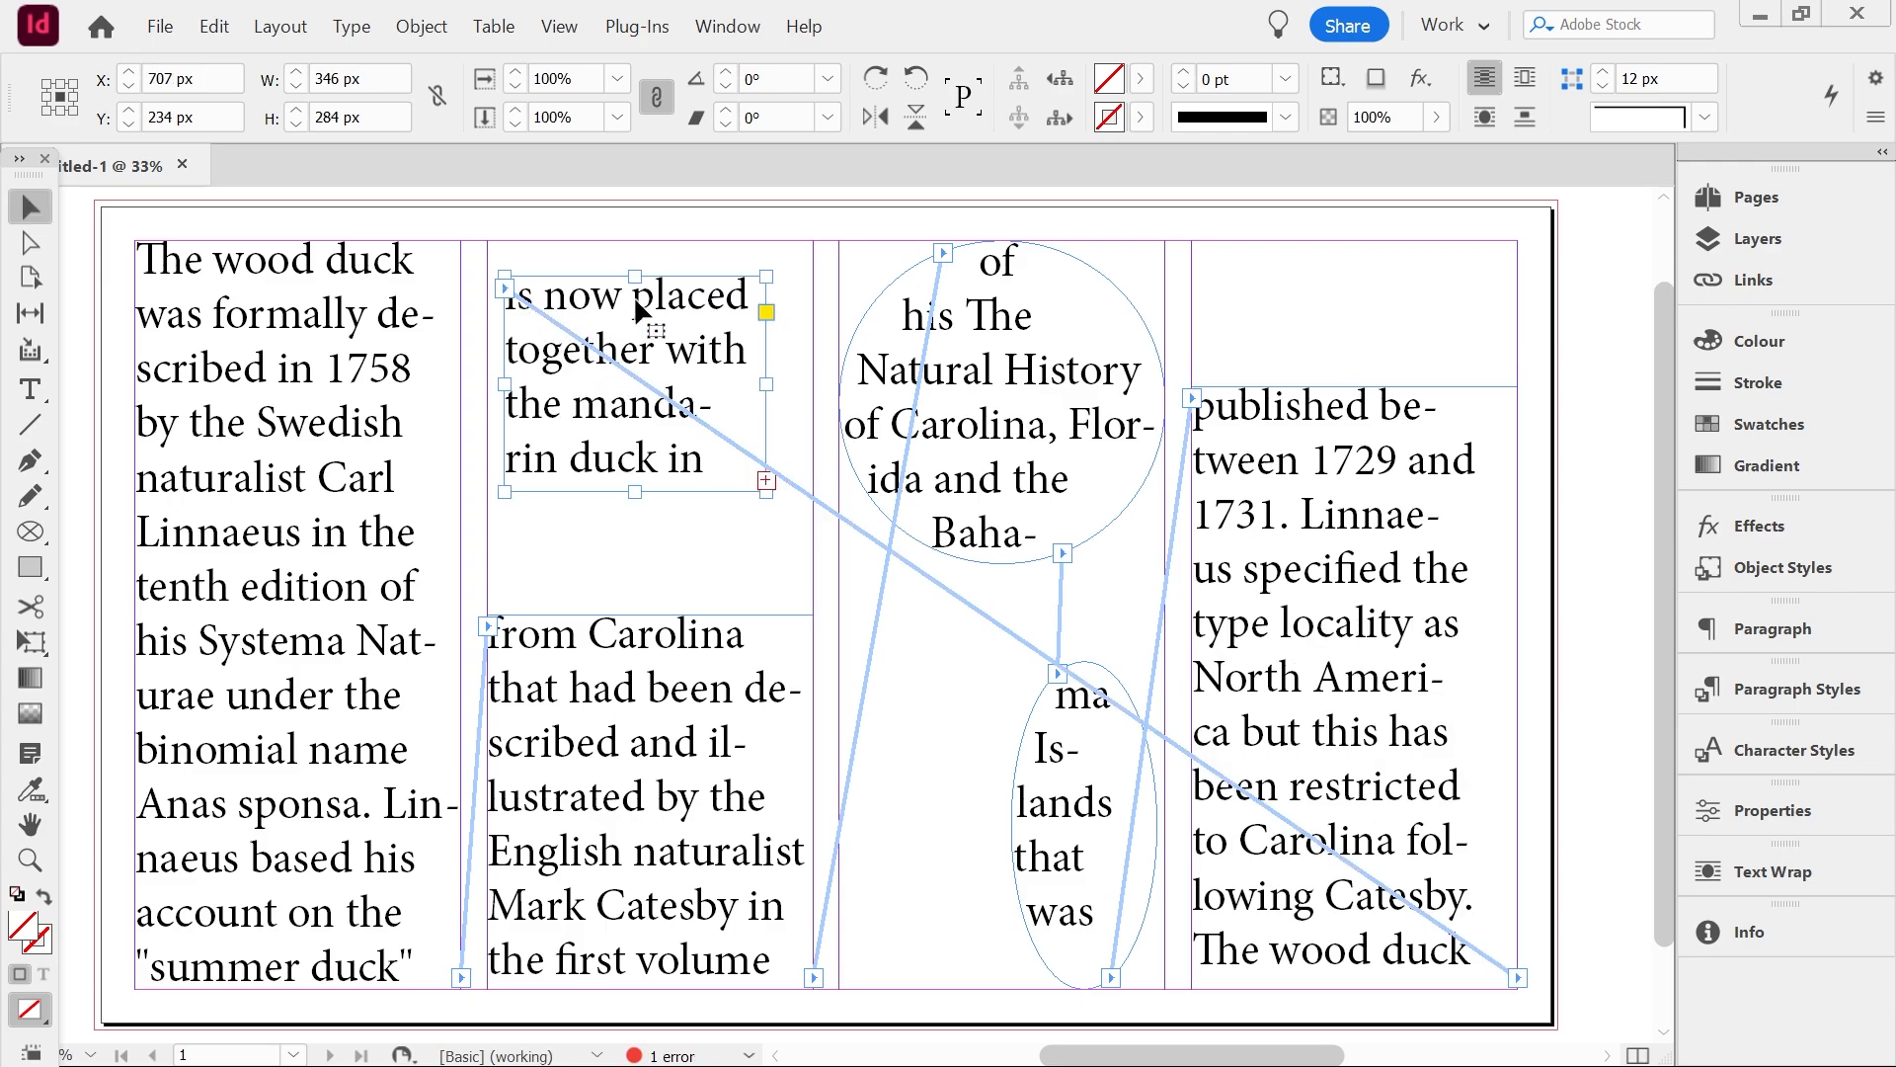
Reload the first frame's text and place it column by column into the second, third and fourth columns
double_click(461, 978)
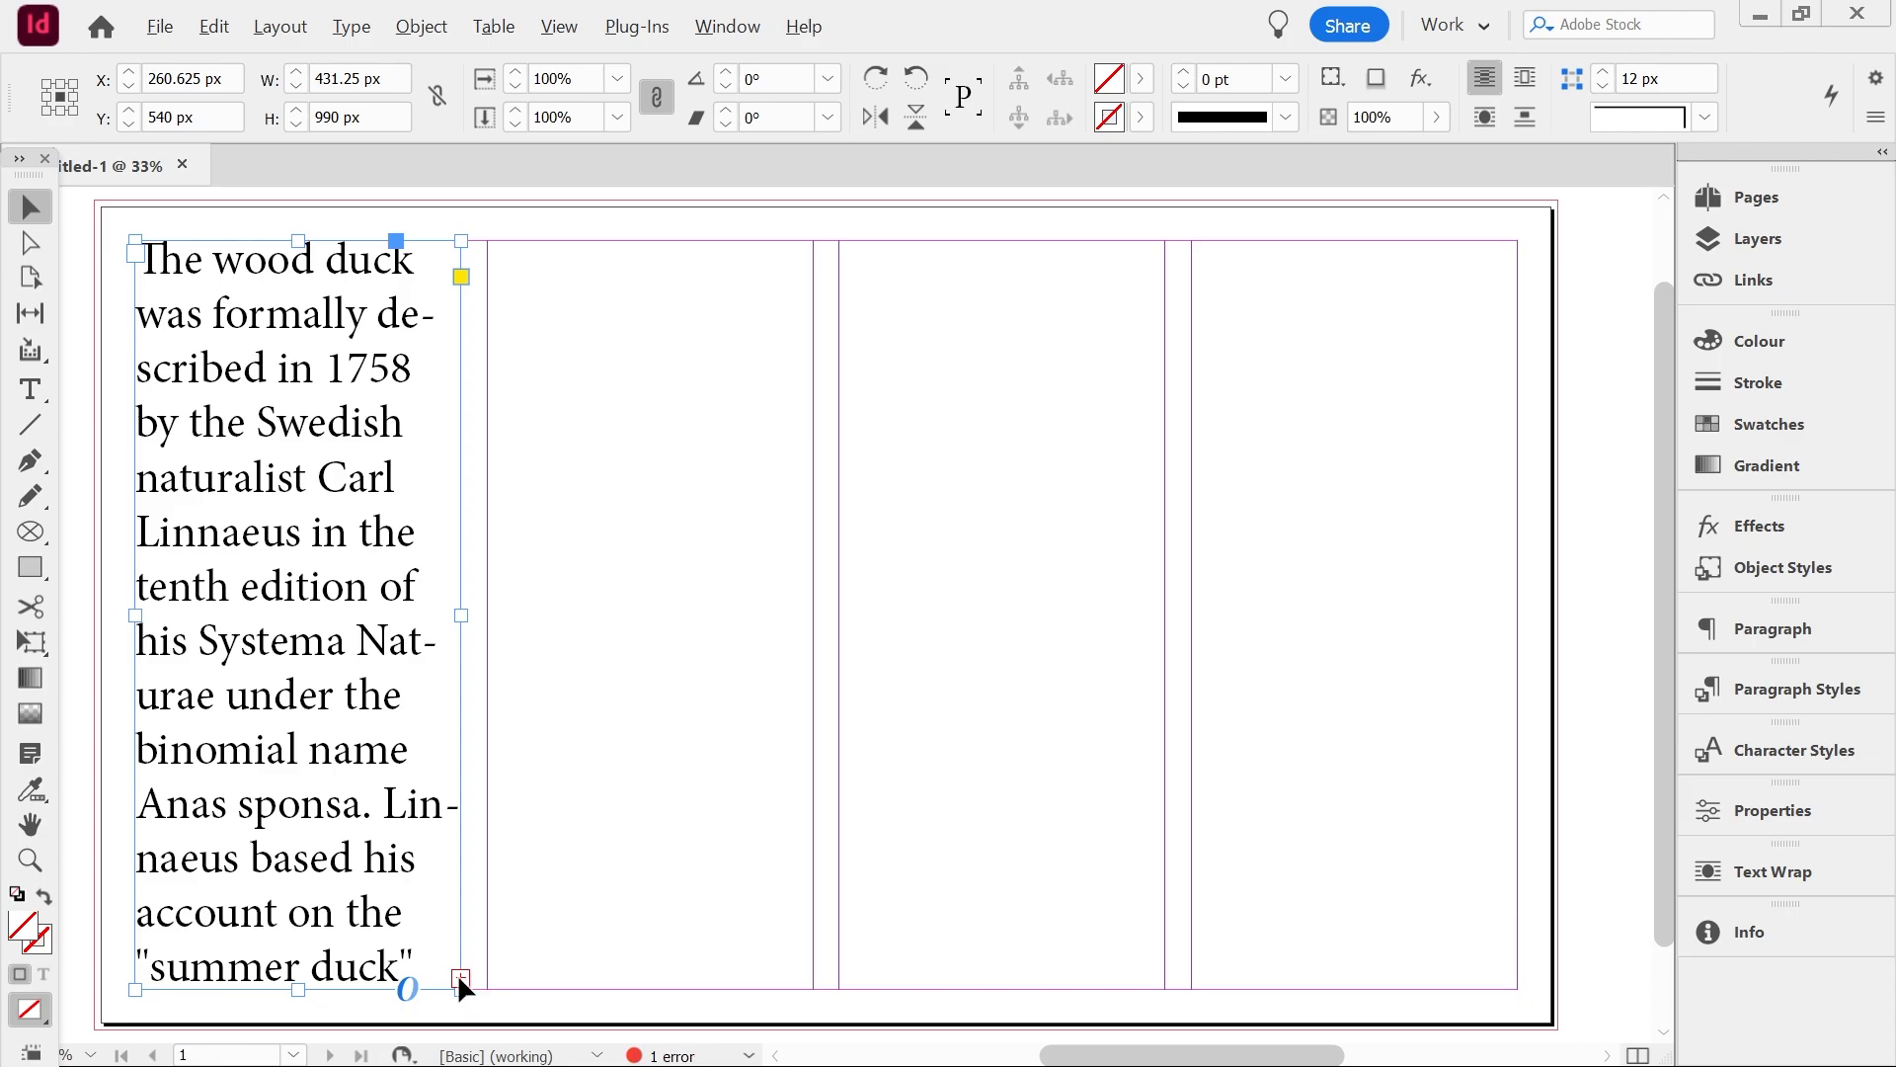
left_click(460, 977)
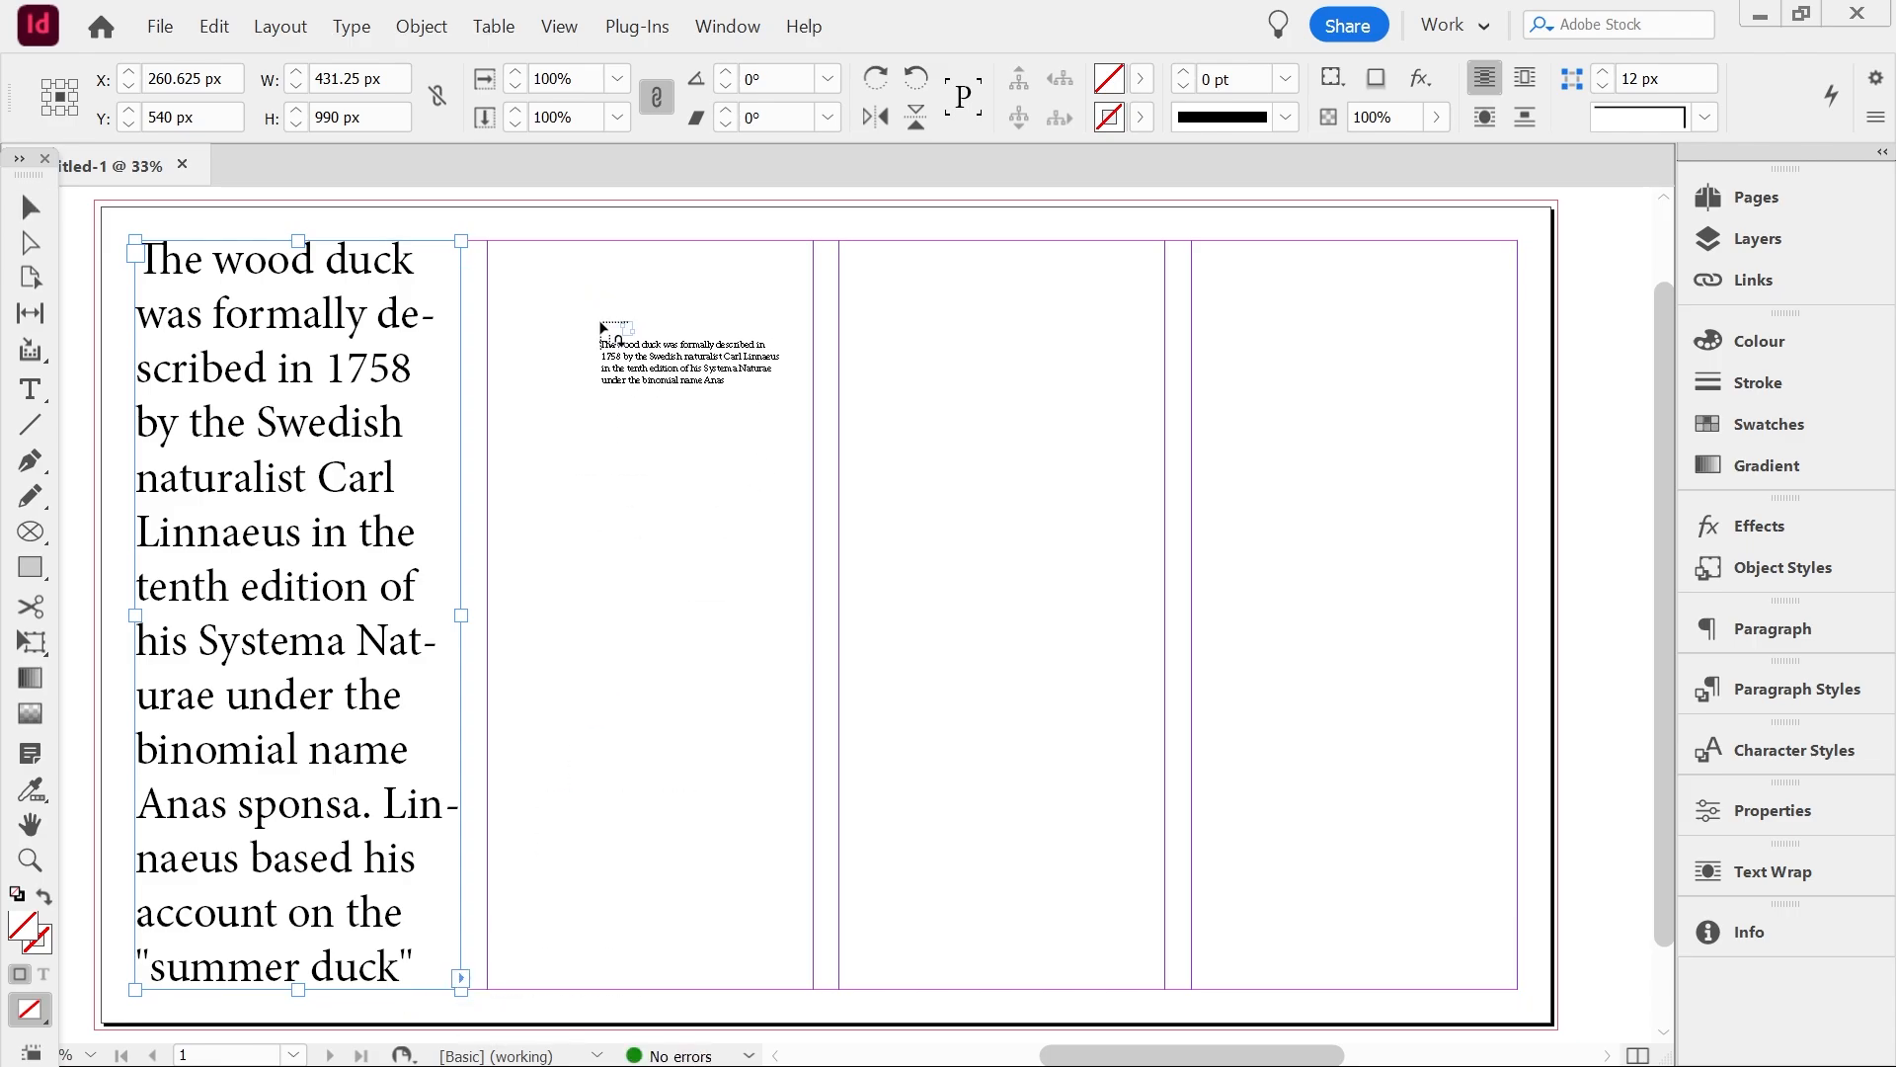
left_click(621, 247)
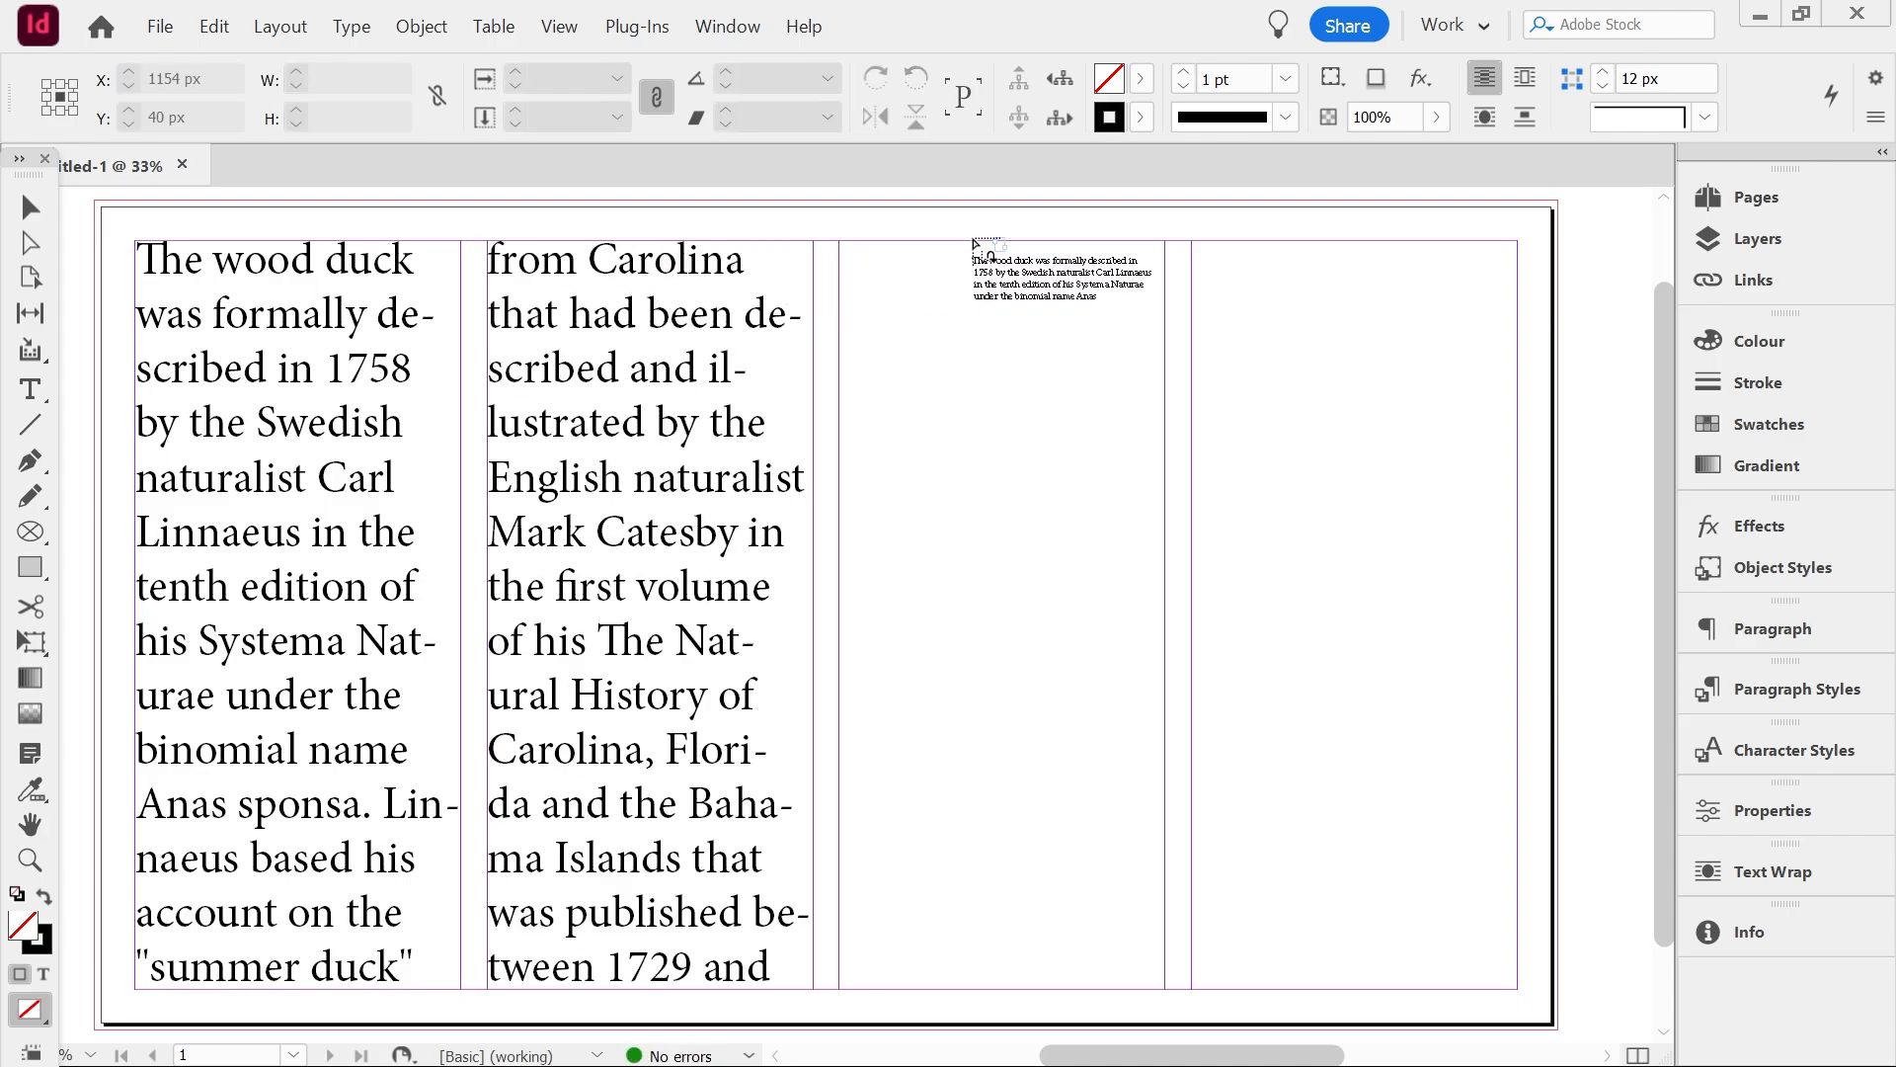
left_click(973, 242)
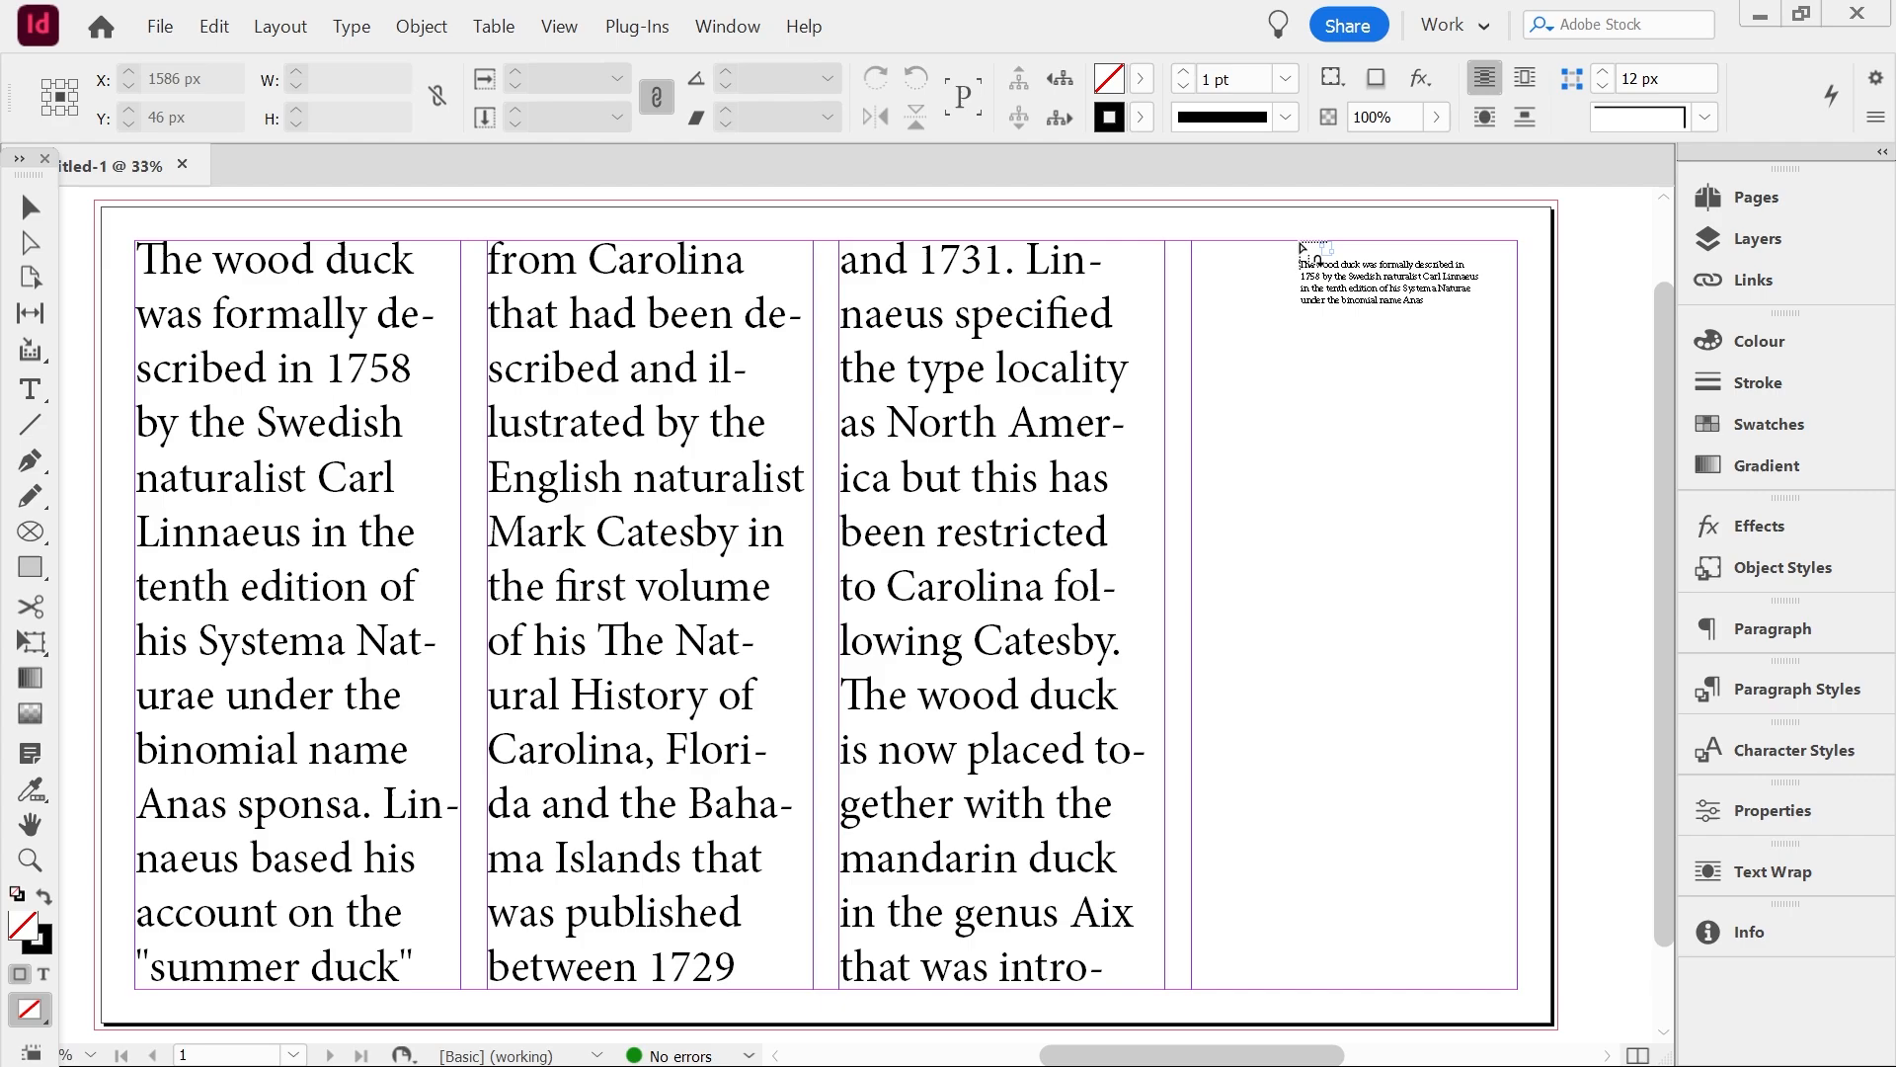
left_click(1301, 246)
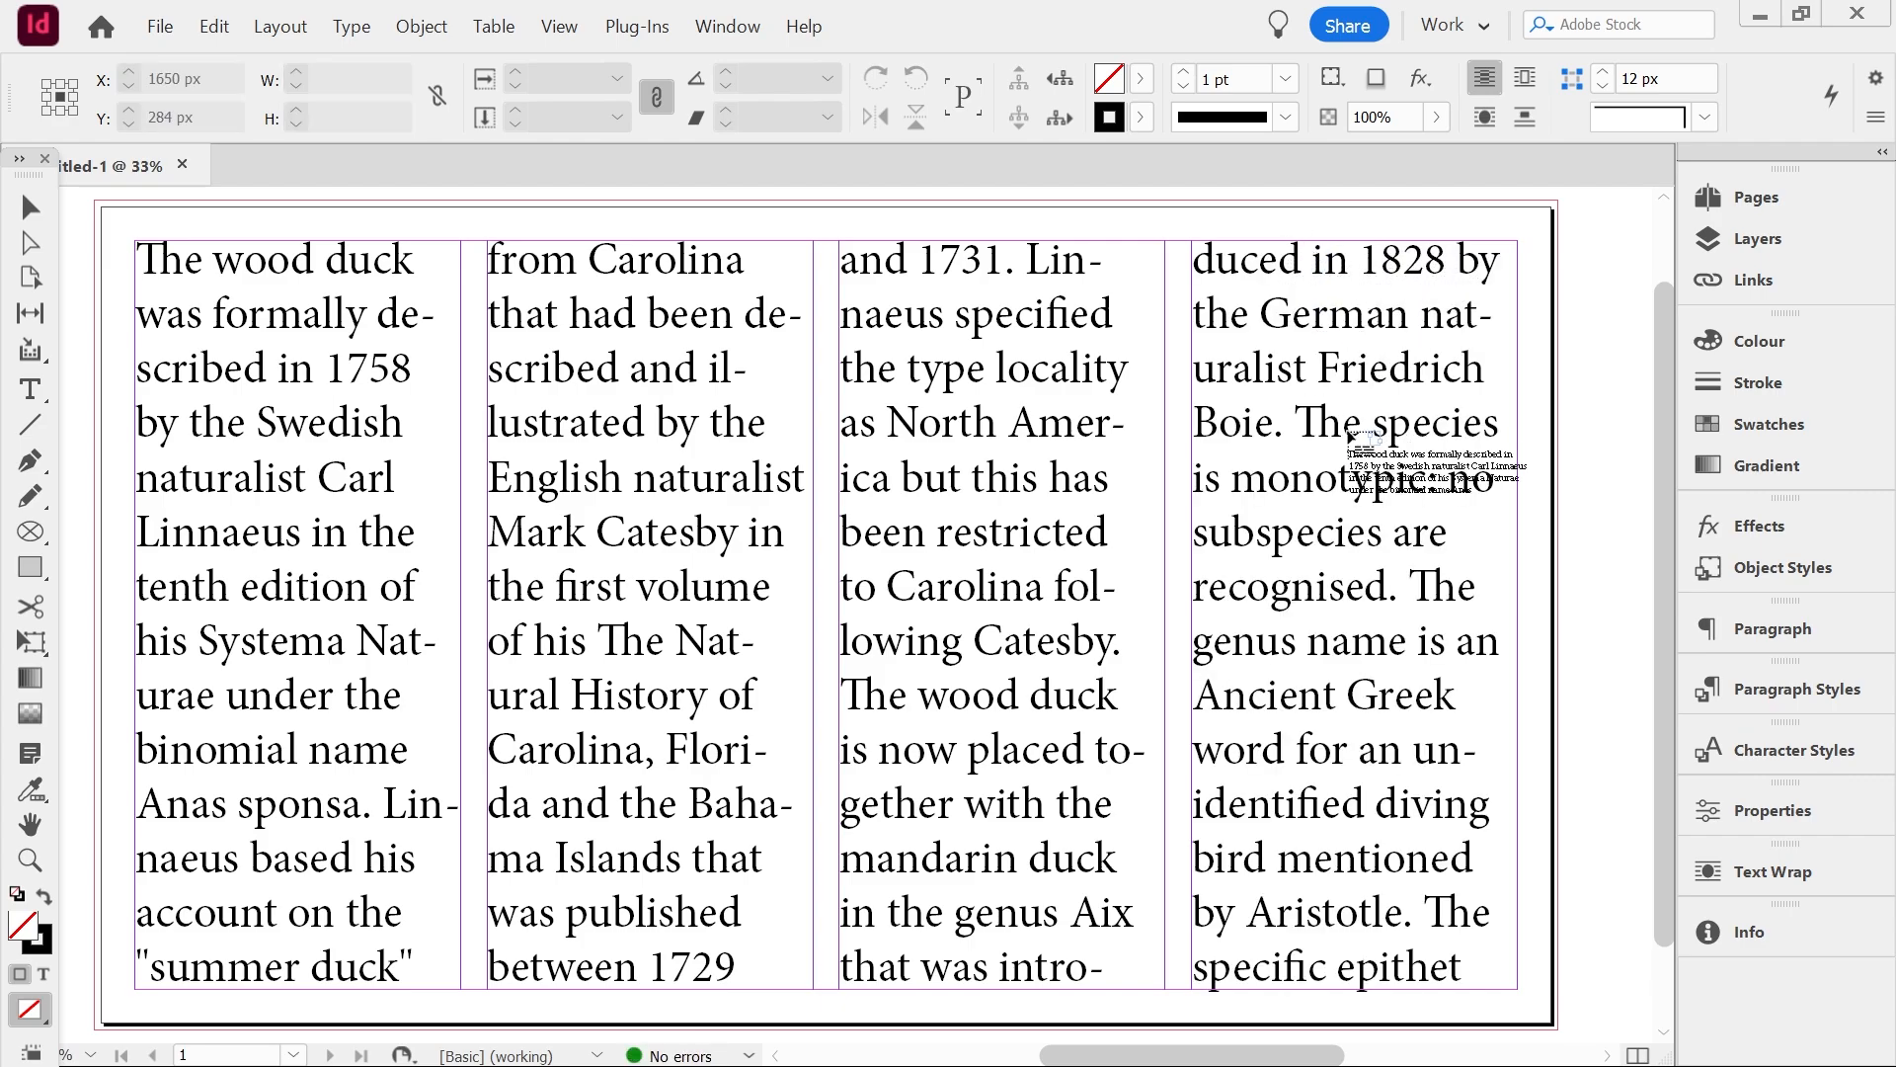
Undo the three column placements, keeping the text loaded
key("ctrl+z")
key("ctrl+z")
key("ctrl+z")
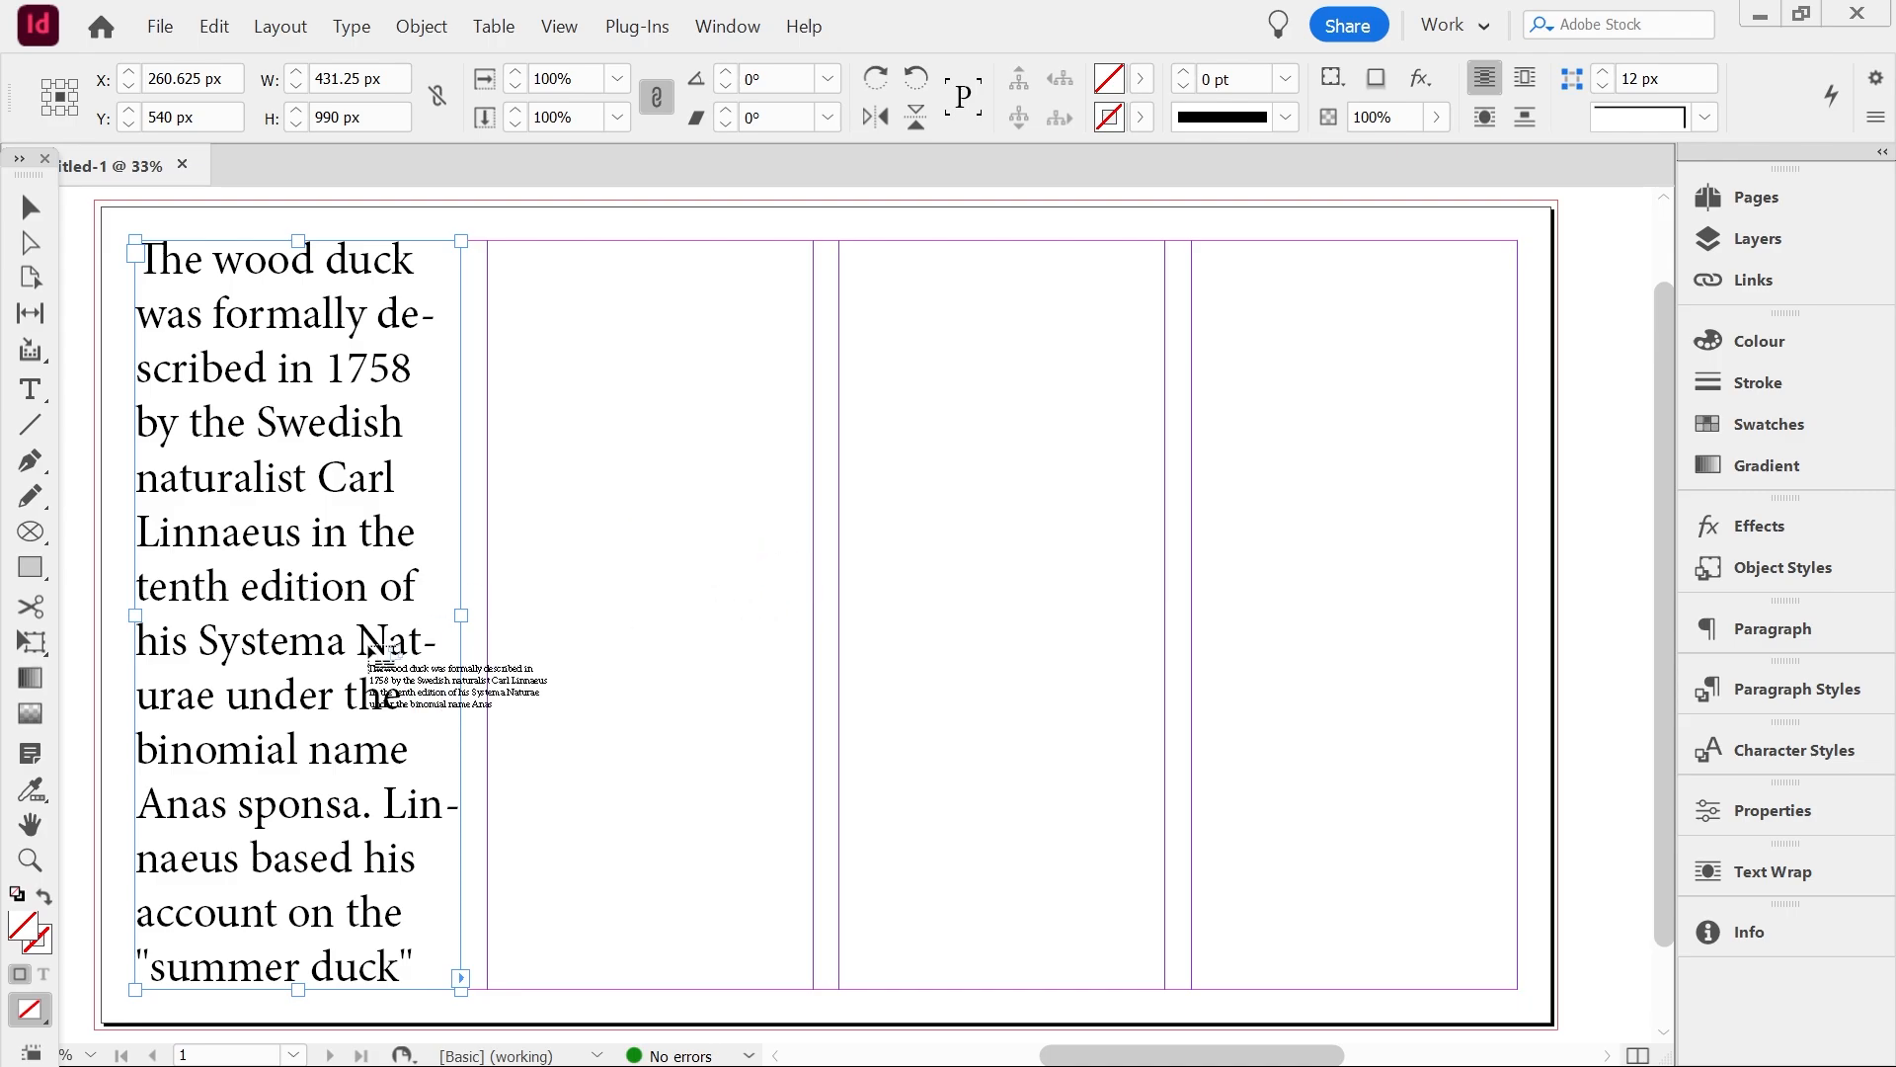
key("alt")
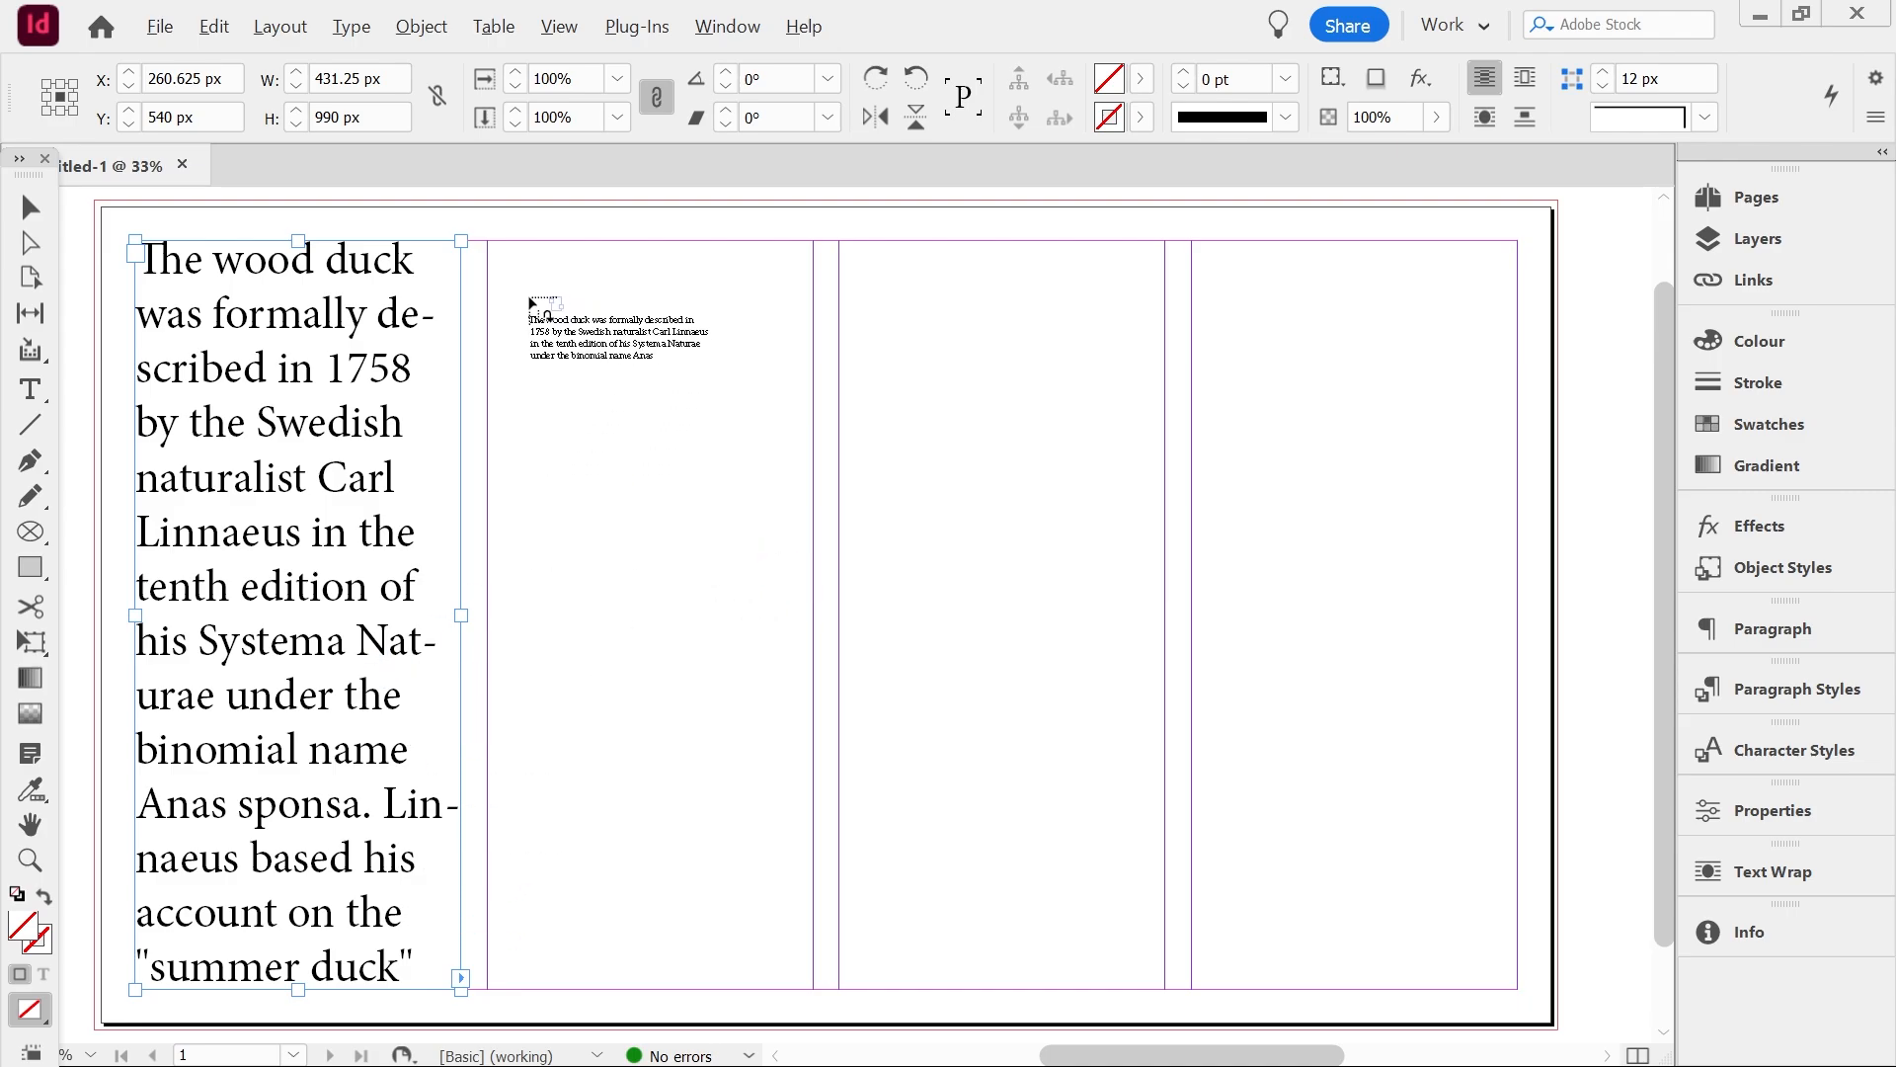
Place the loaded text into frames in the second and third columns, then undo both placements
left_click_drag(508, 297, 788, 647)
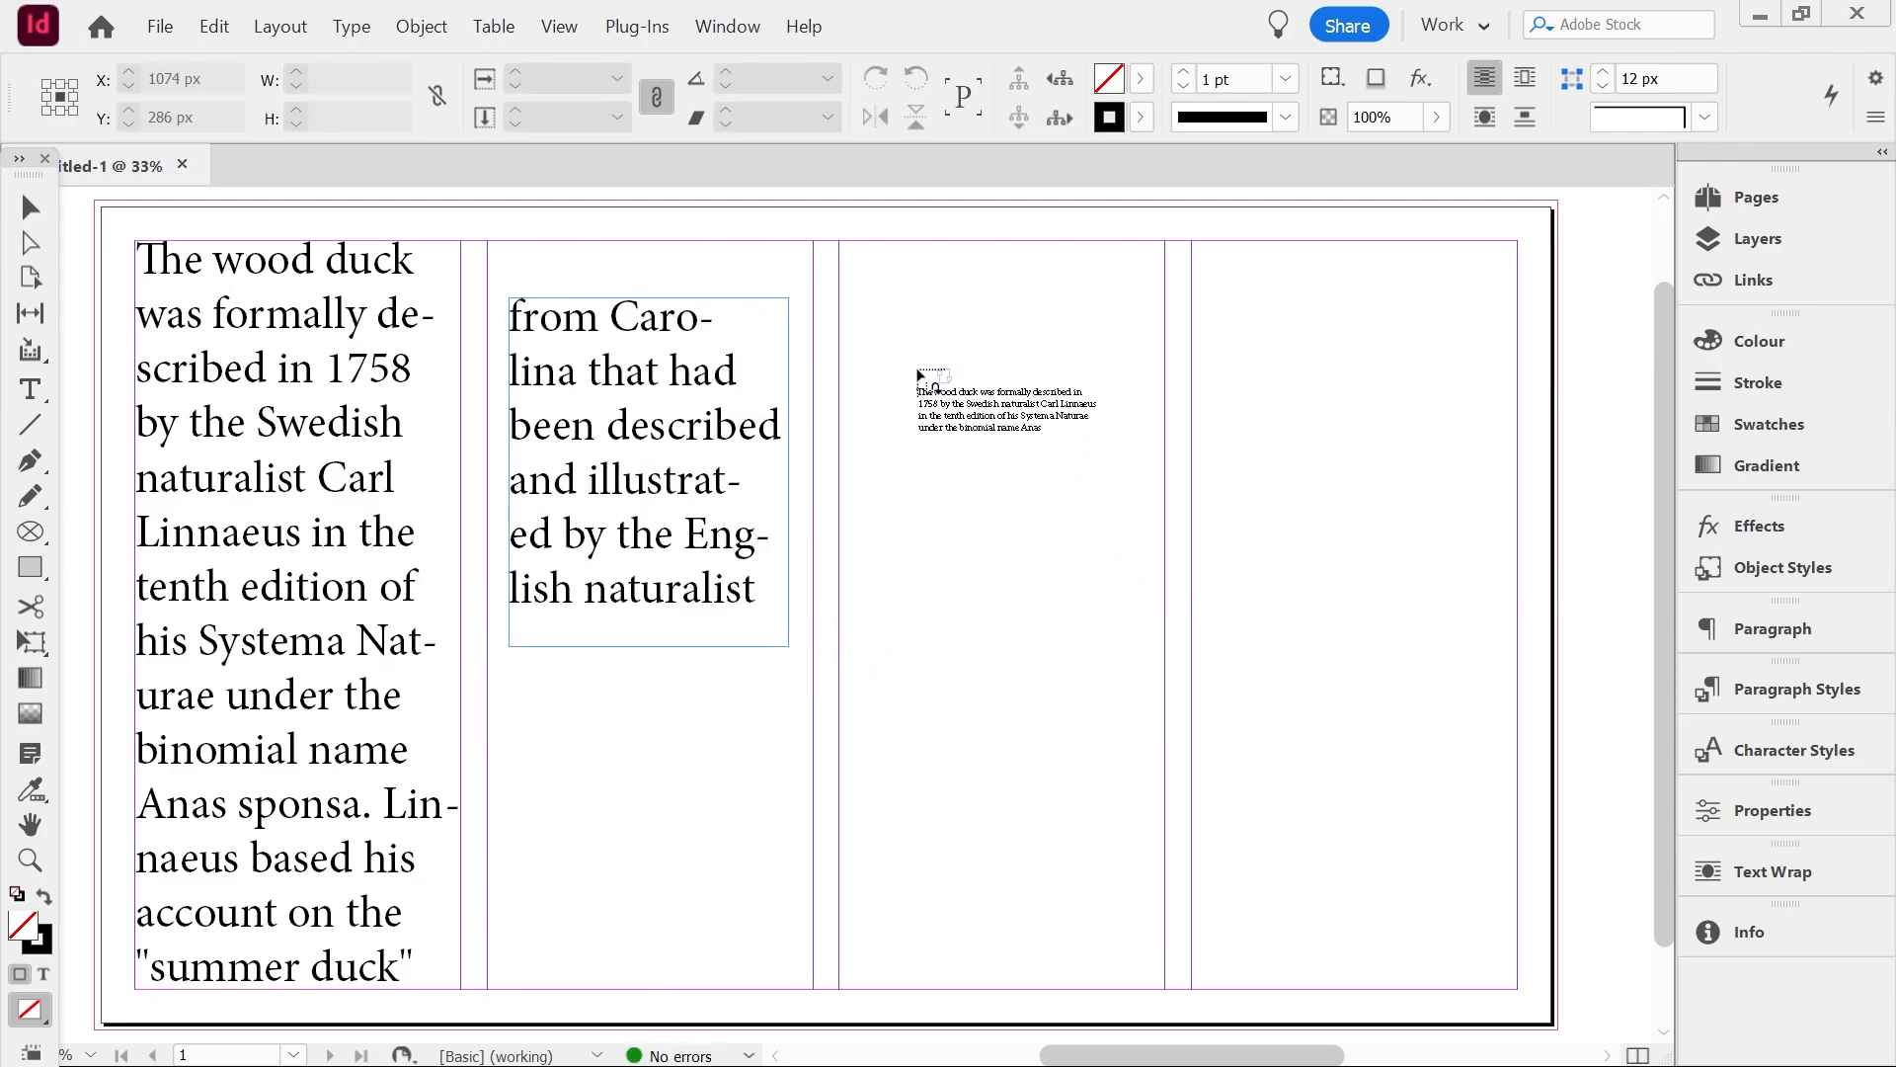
left_click_drag(886, 312, 1133, 625)
key("ctrl+z")
key("ctrl+z")
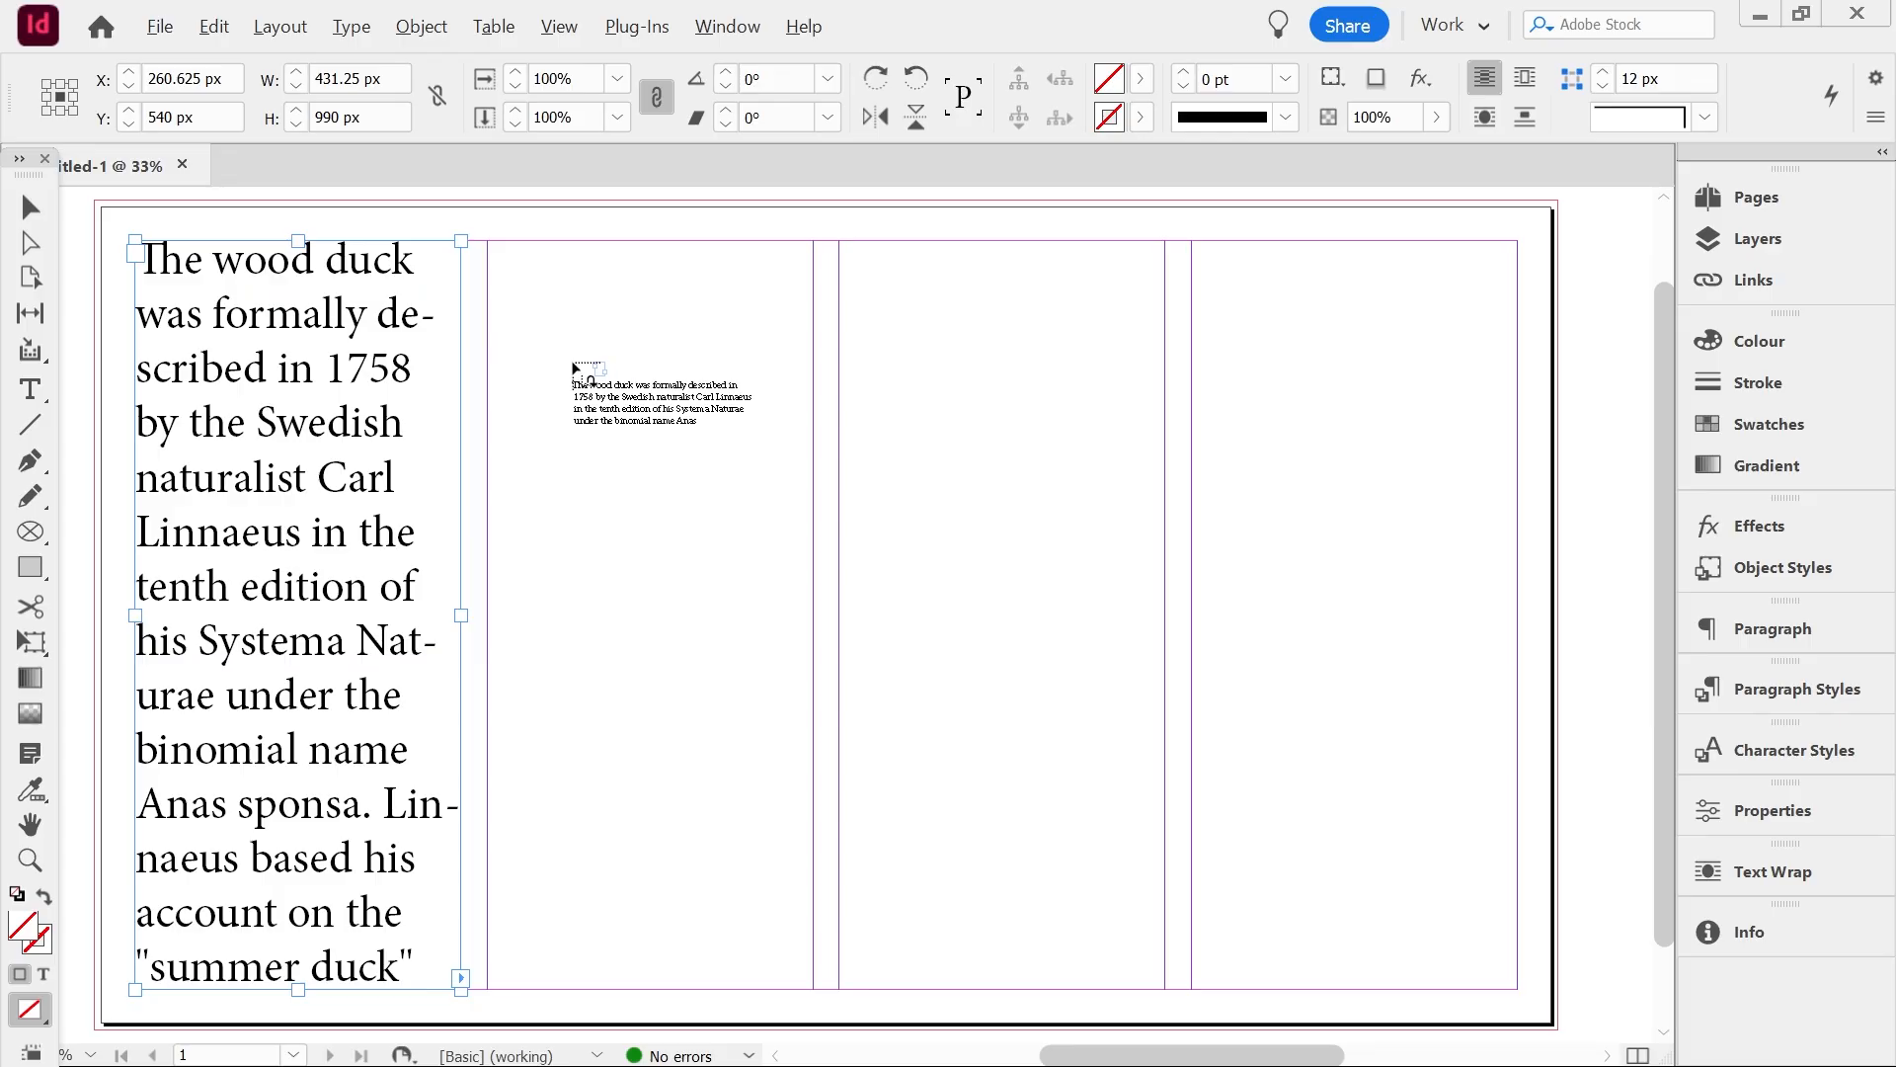
Draw two threaded text frames in each of the second, third and fourth columns, flowing the loaded story through them
left_click_drag(534, 315, 761, 636)
left_click_drag(573, 677, 813, 934)
left_click_drag(898, 275, 1165, 500)
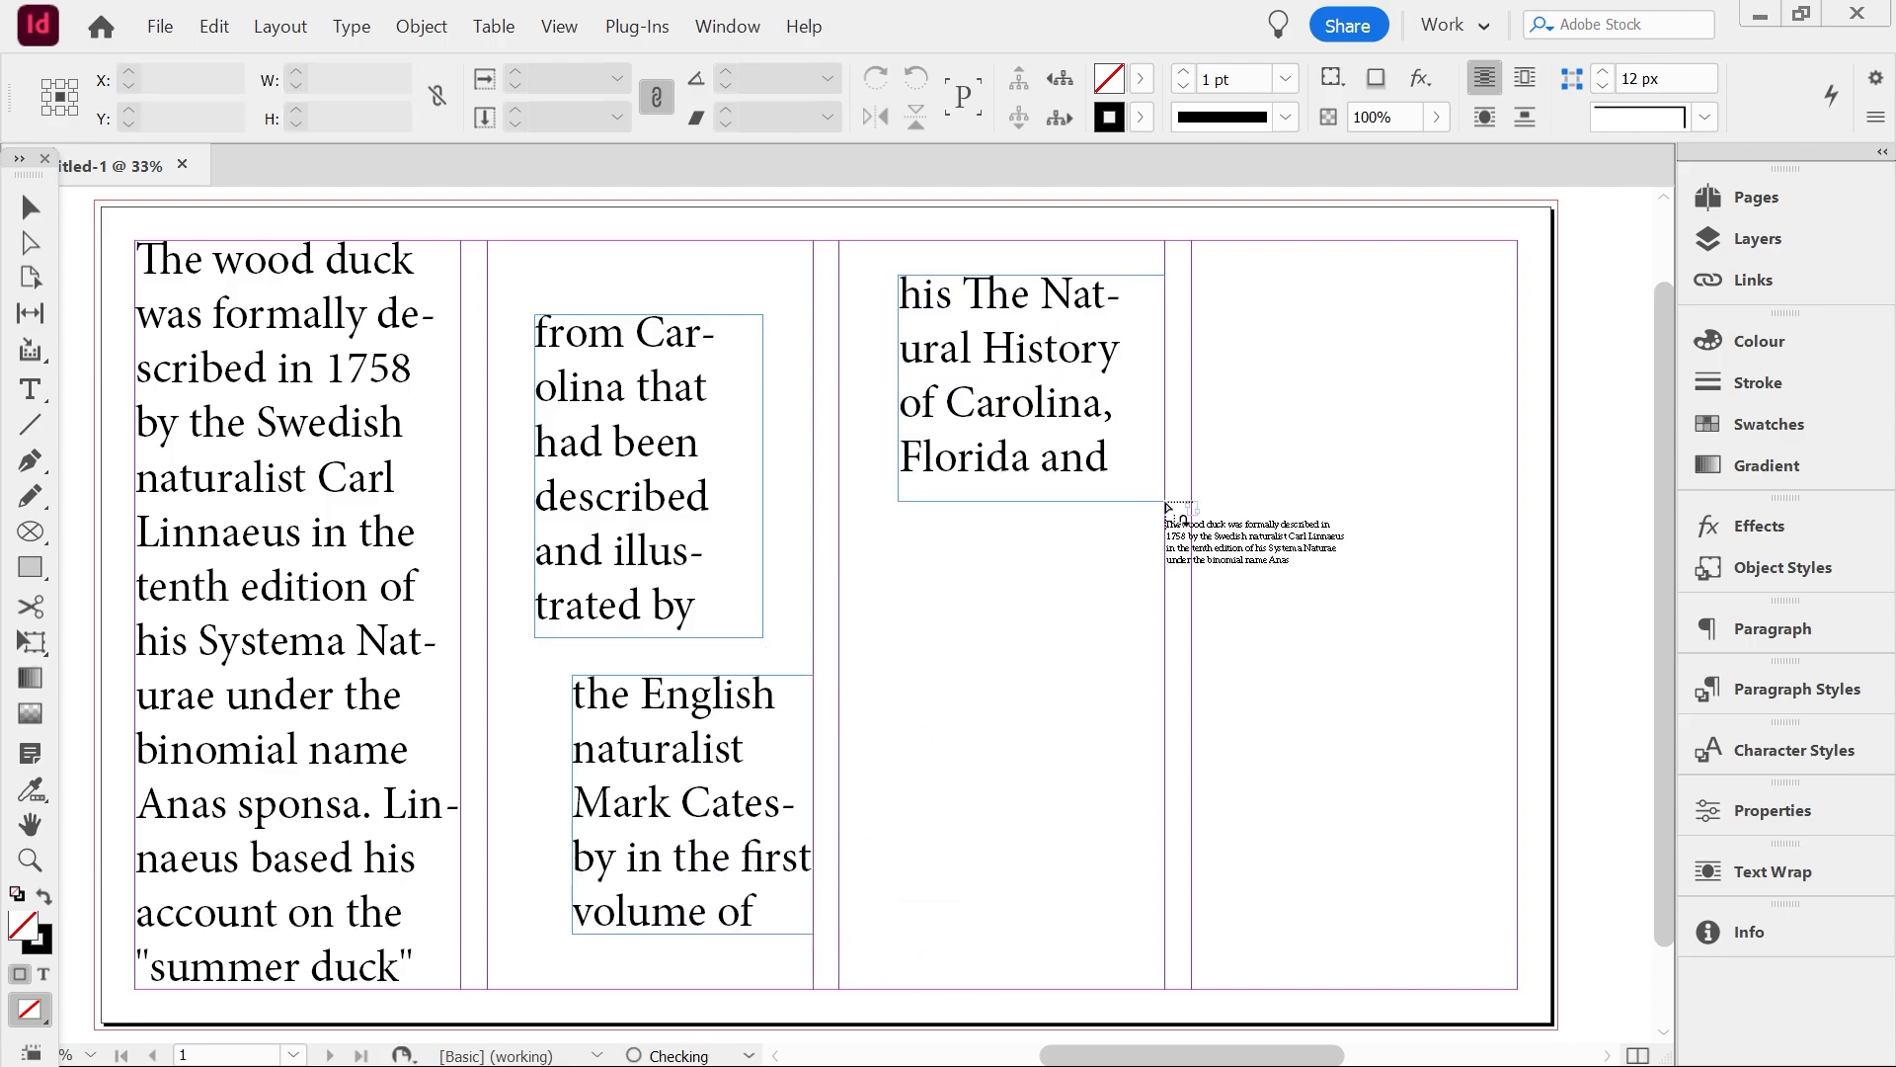
left_click_drag(928, 582, 1157, 951)
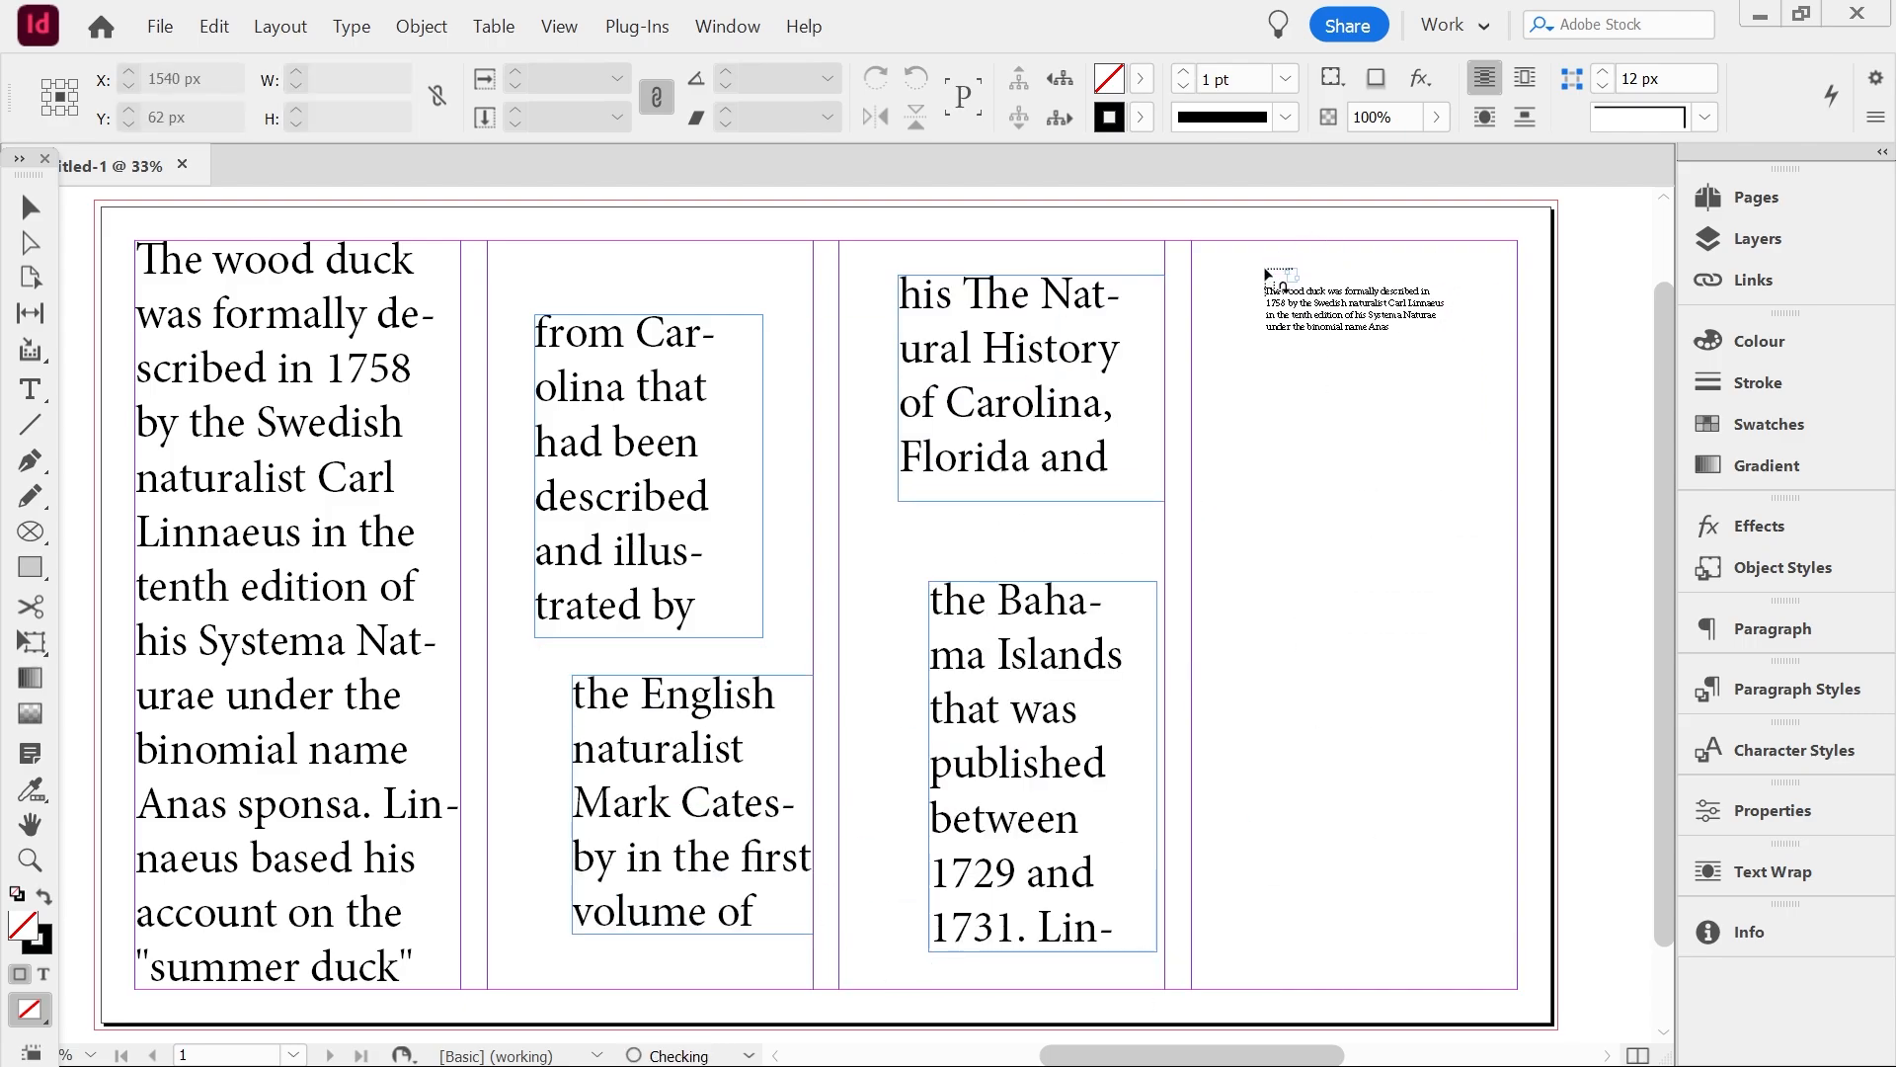
left_click_drag(1265, 276, 1467, 569)
left_click_drag(1287, 661, 1483, 965)
key("Escape")
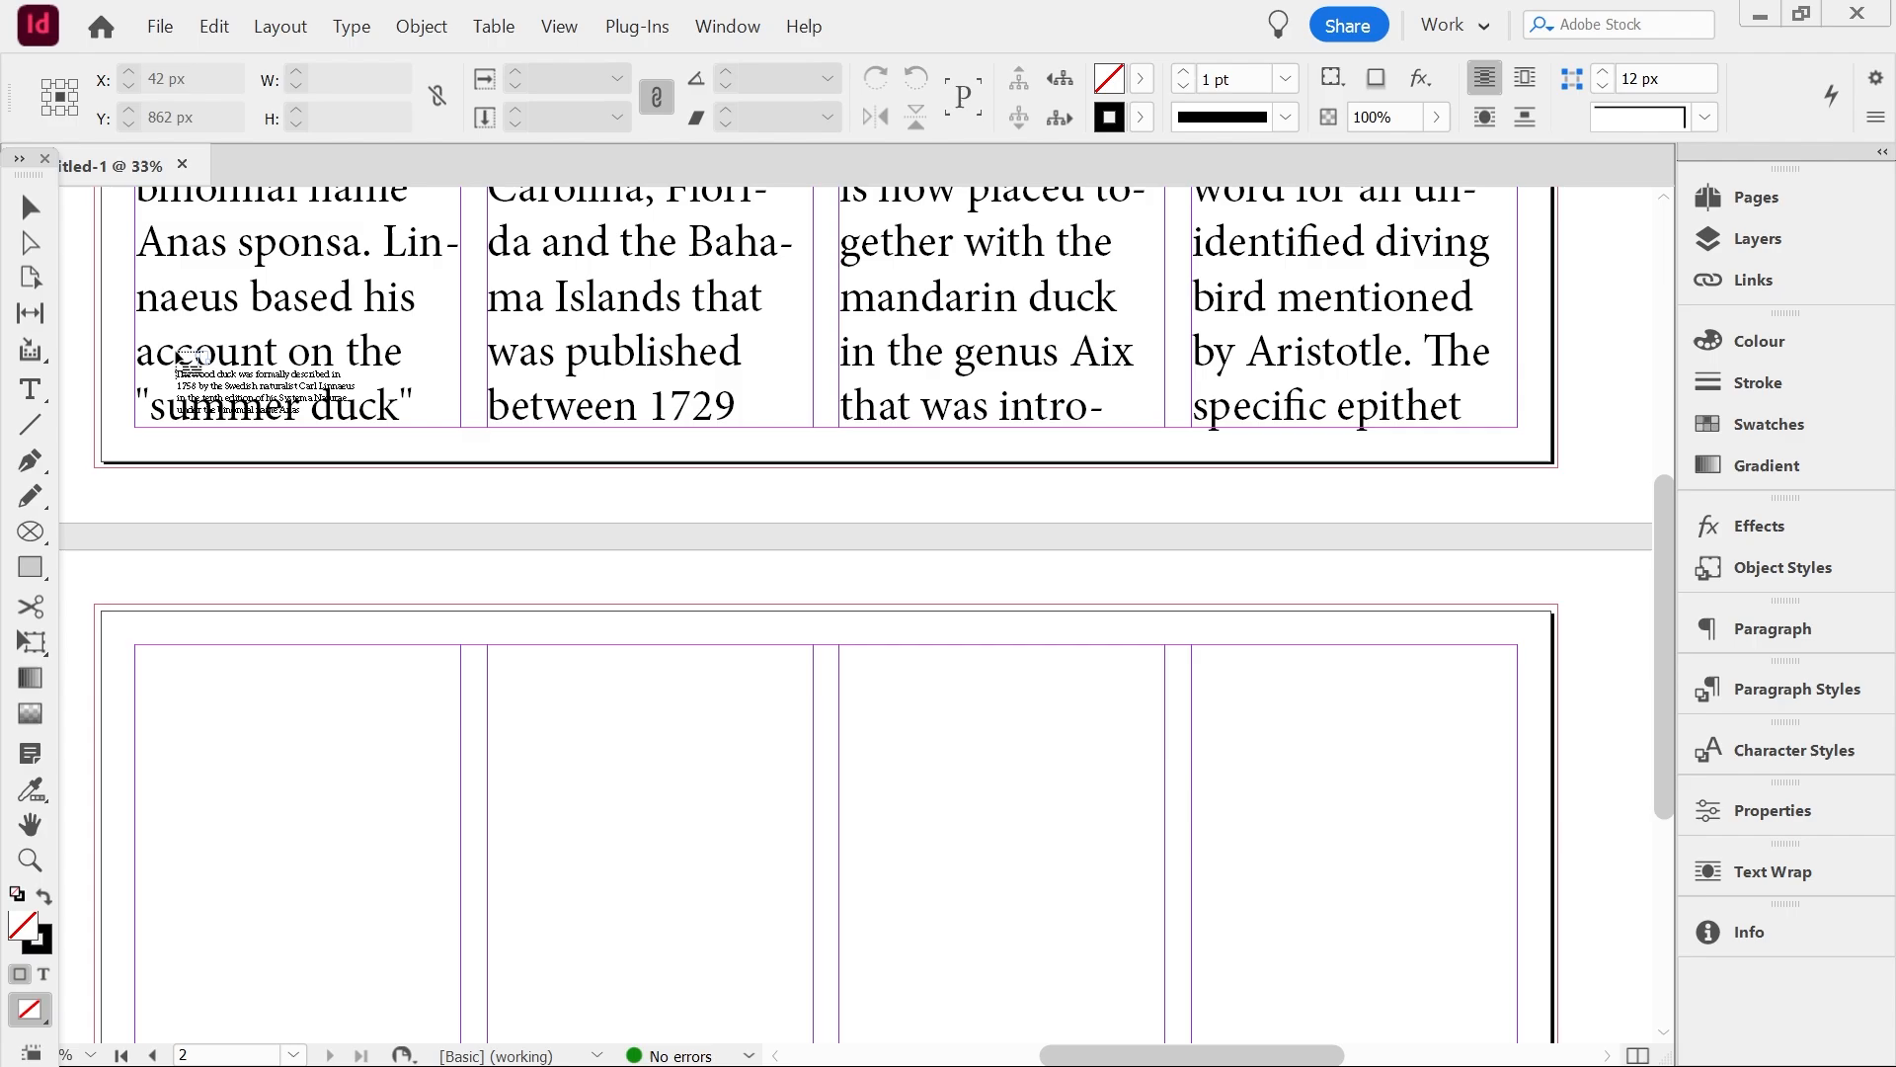
Place the loaded overset text at the top of the second page's first column
scroll(235, 386, "down", 5)
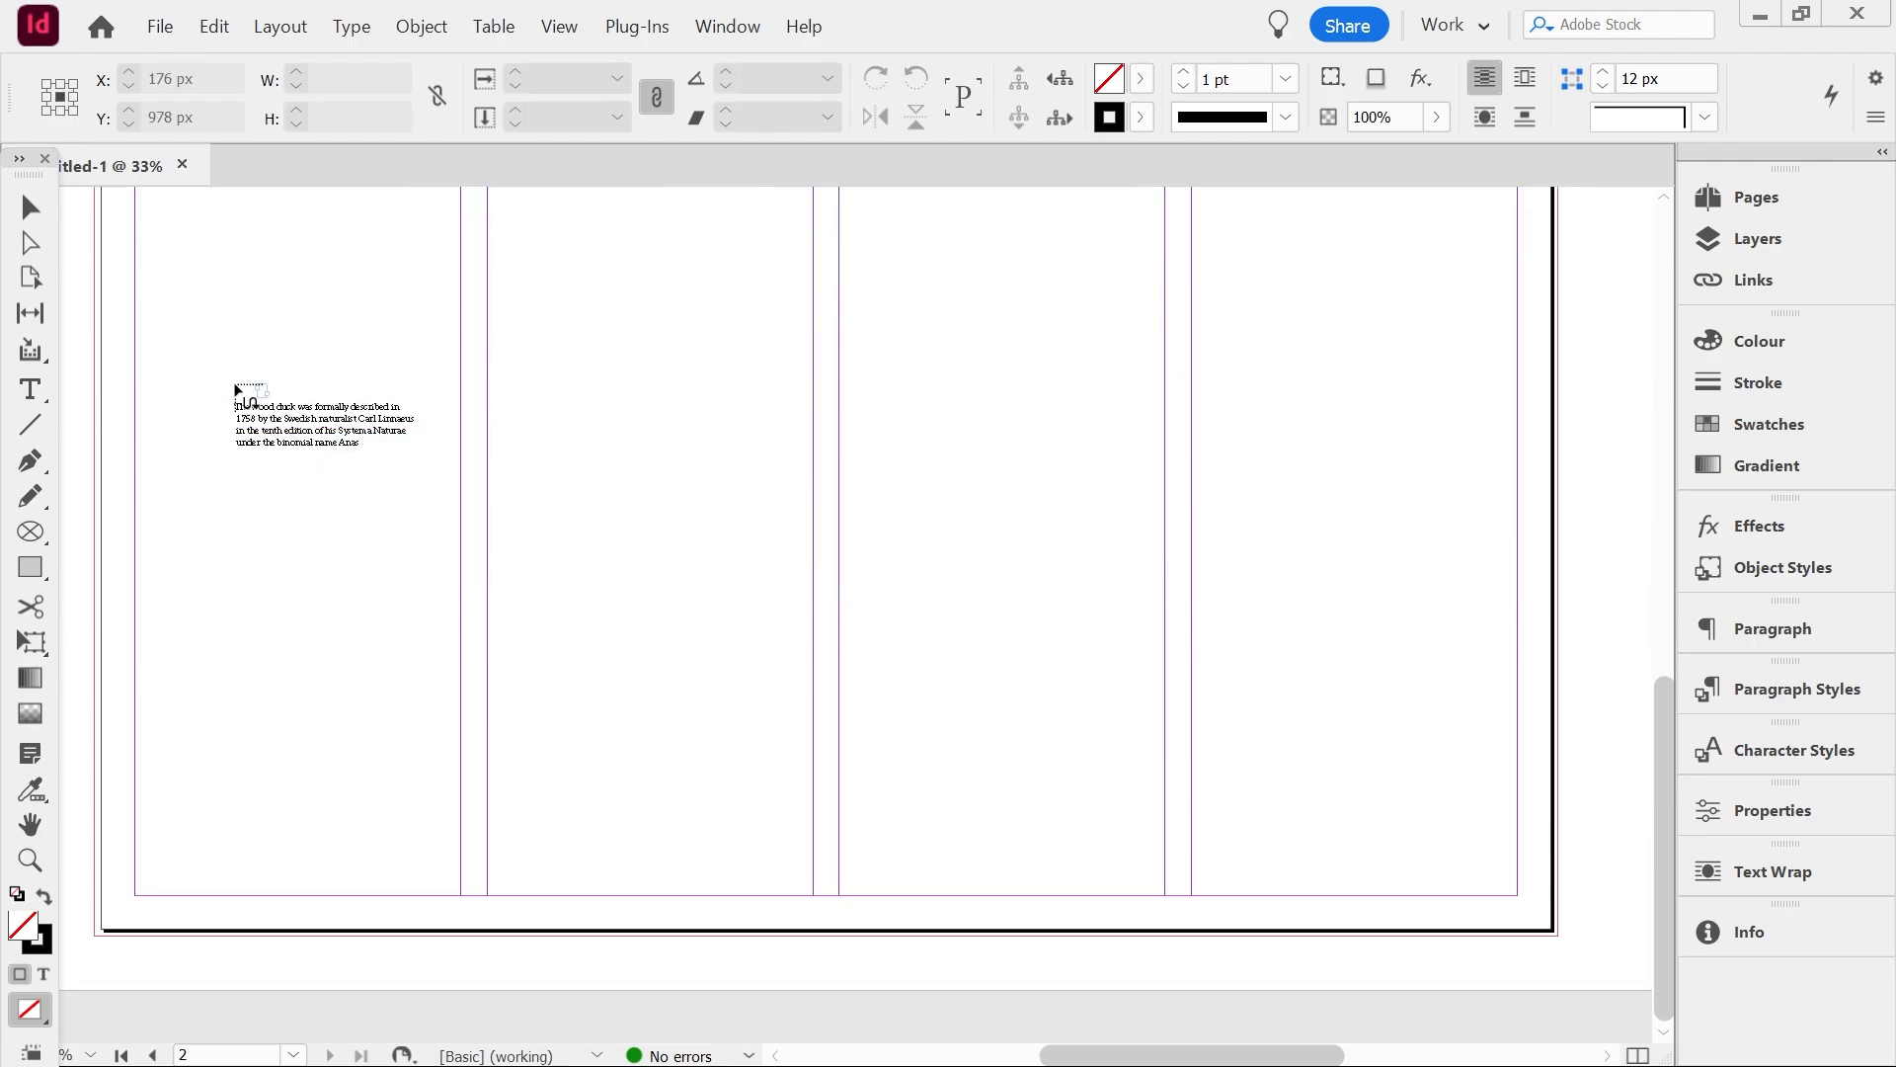
scroll(237, 390, "up", 5)
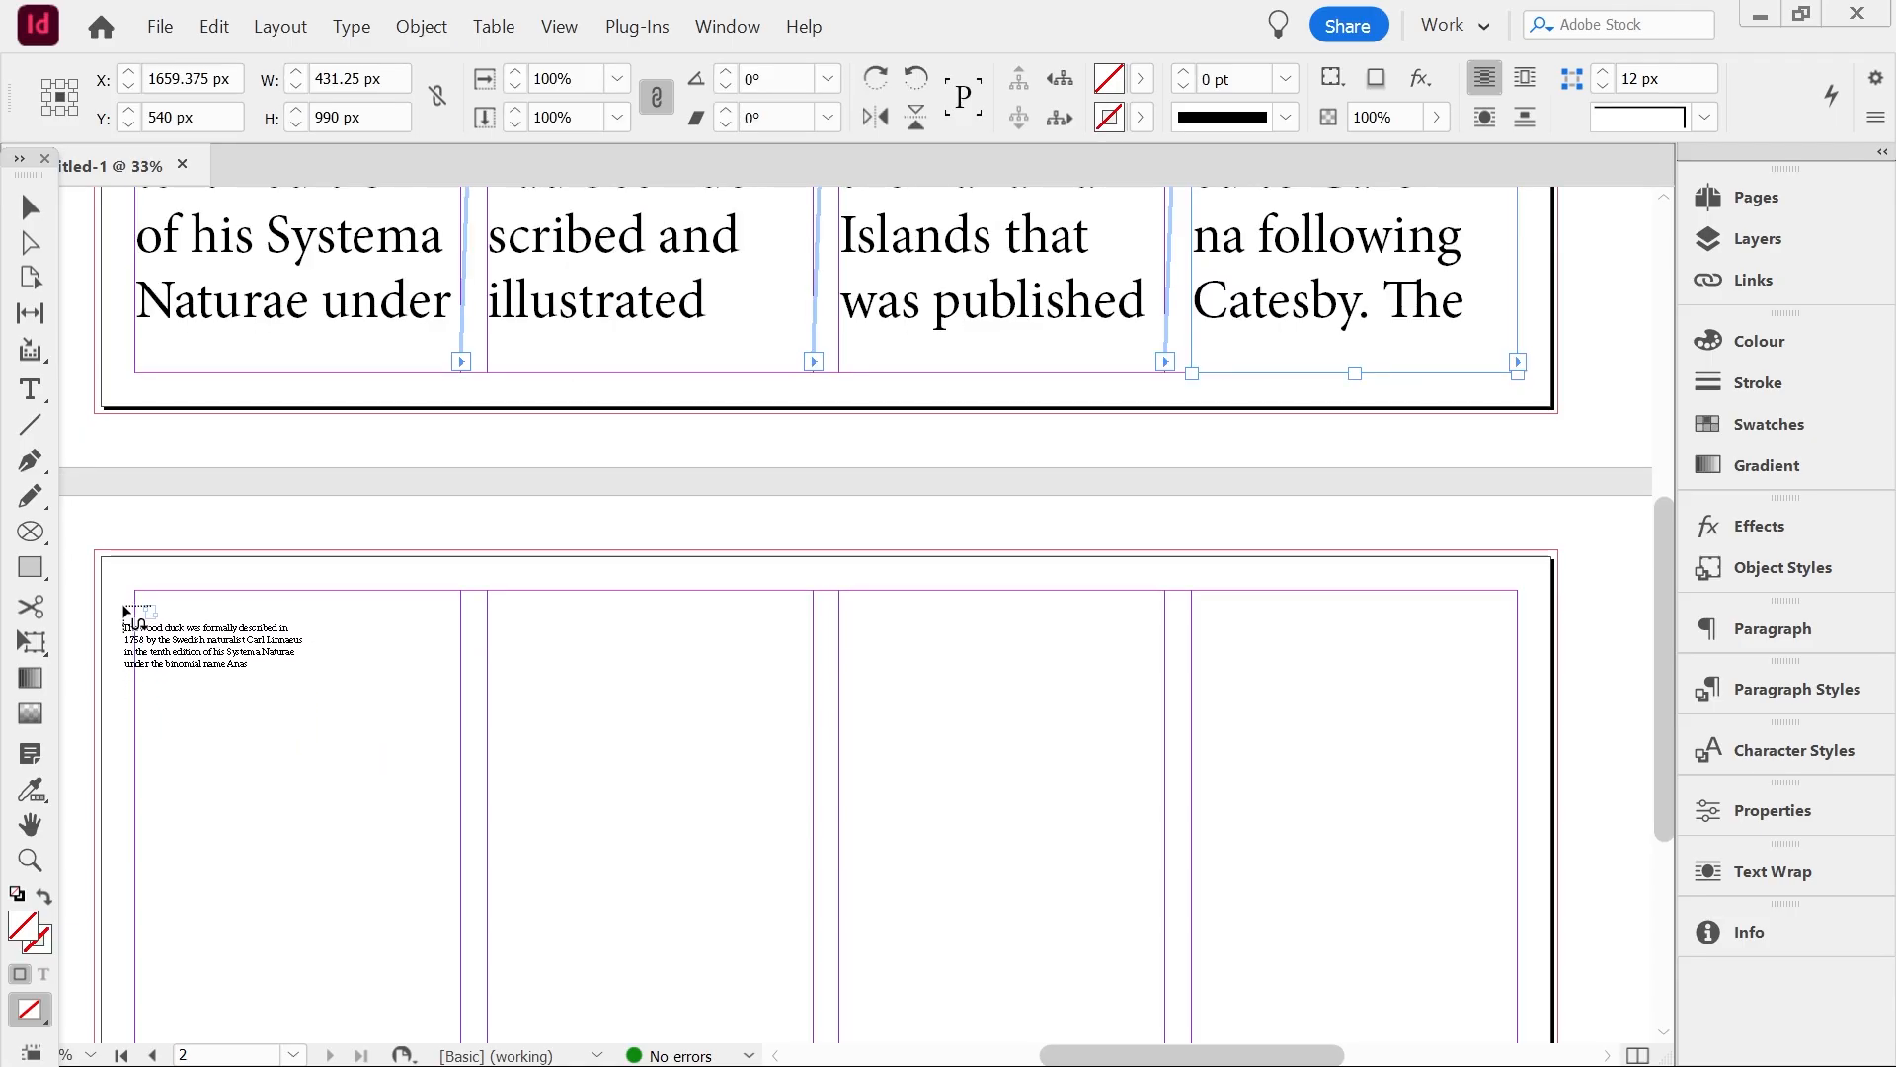
left_click(116, 604, "shift")
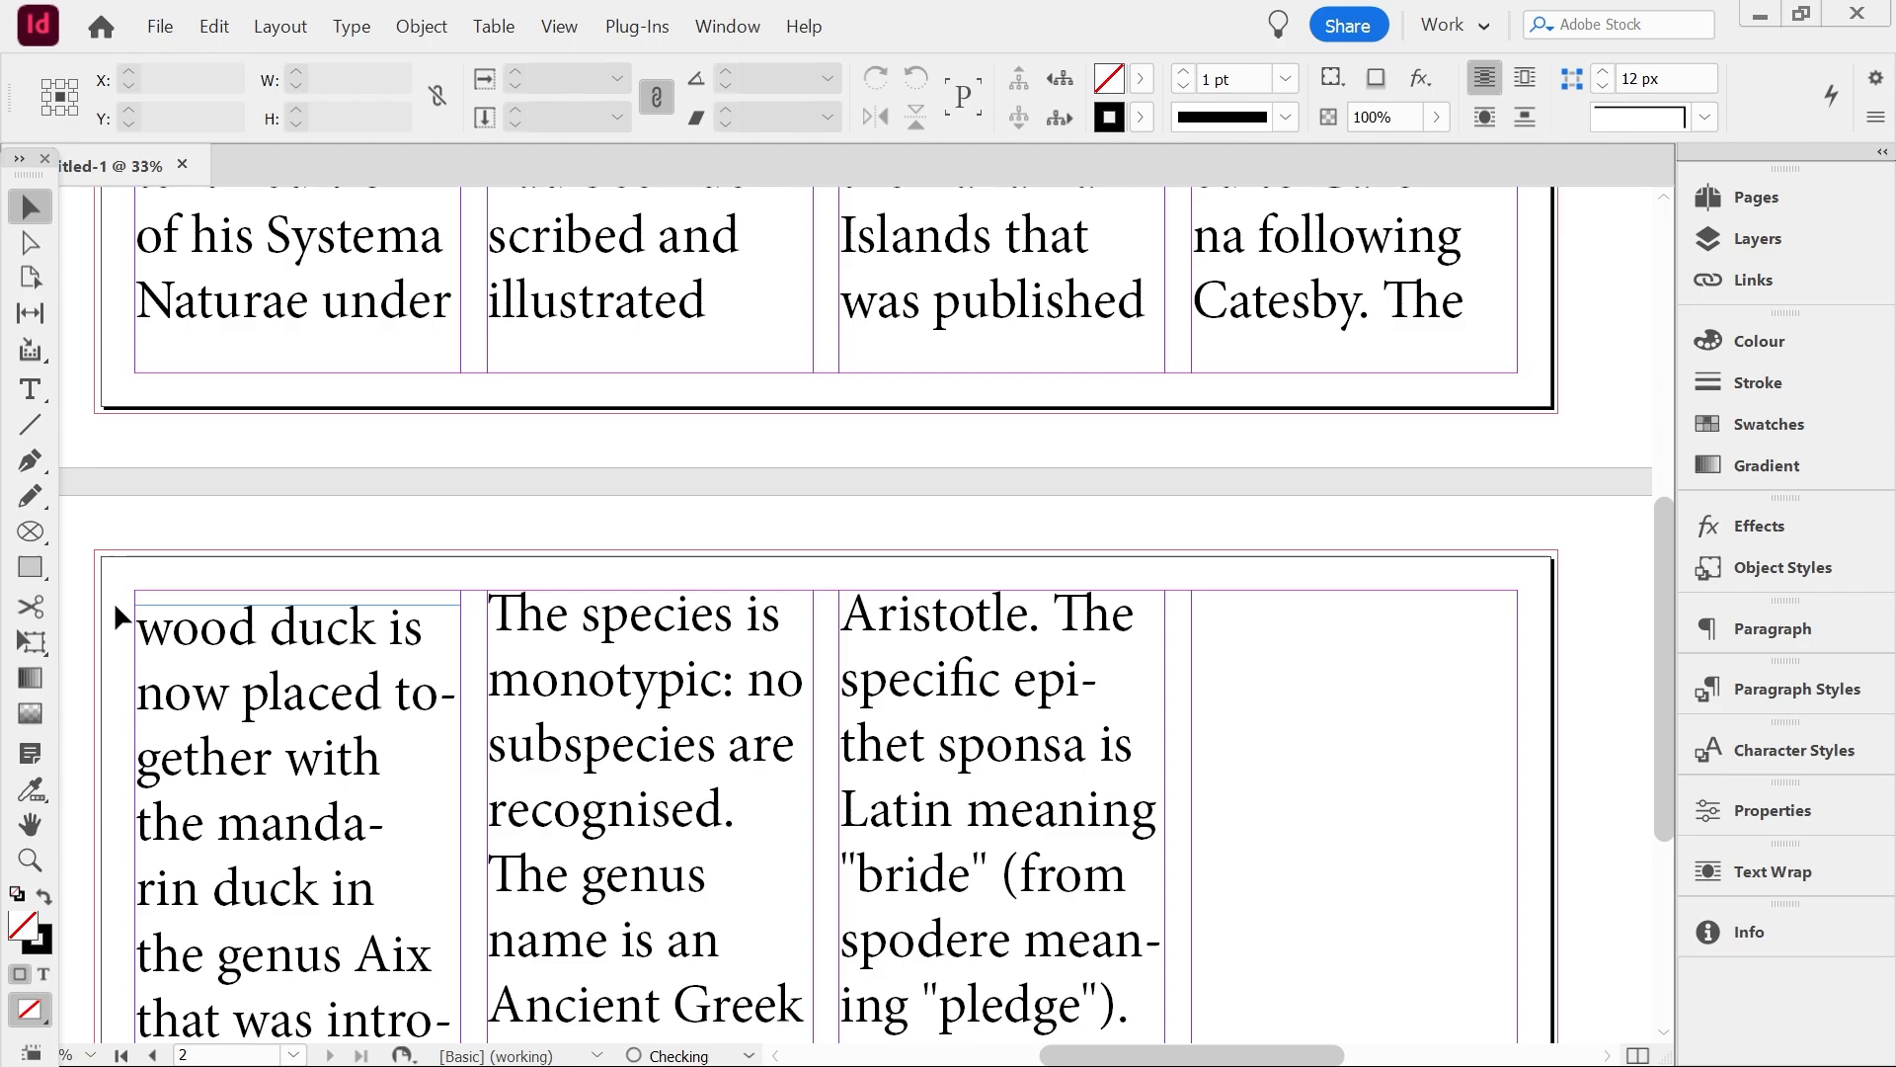
Select all of the story's text and set its font size to 100 pt
scroll(266, 677, "down", 5)
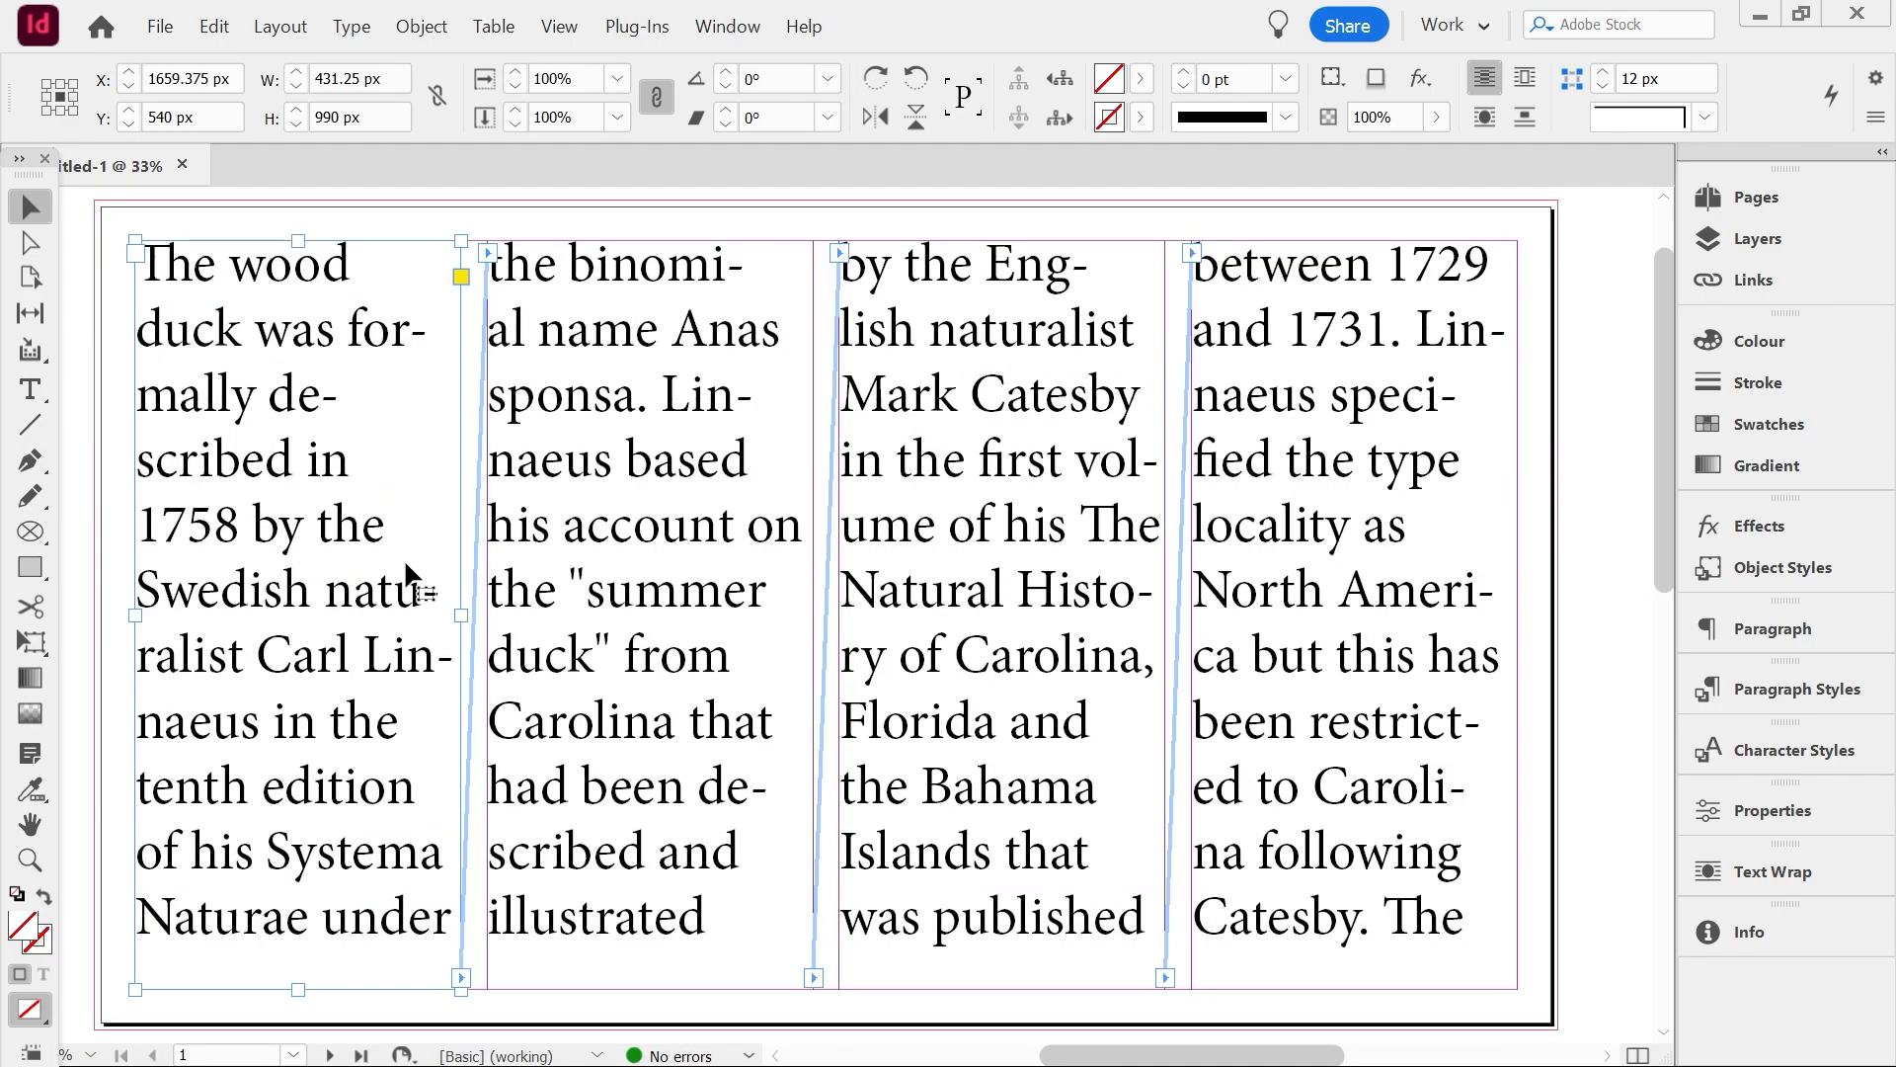
left_click(610, 660)
double_click(611, 660)
key("ctrl+a")
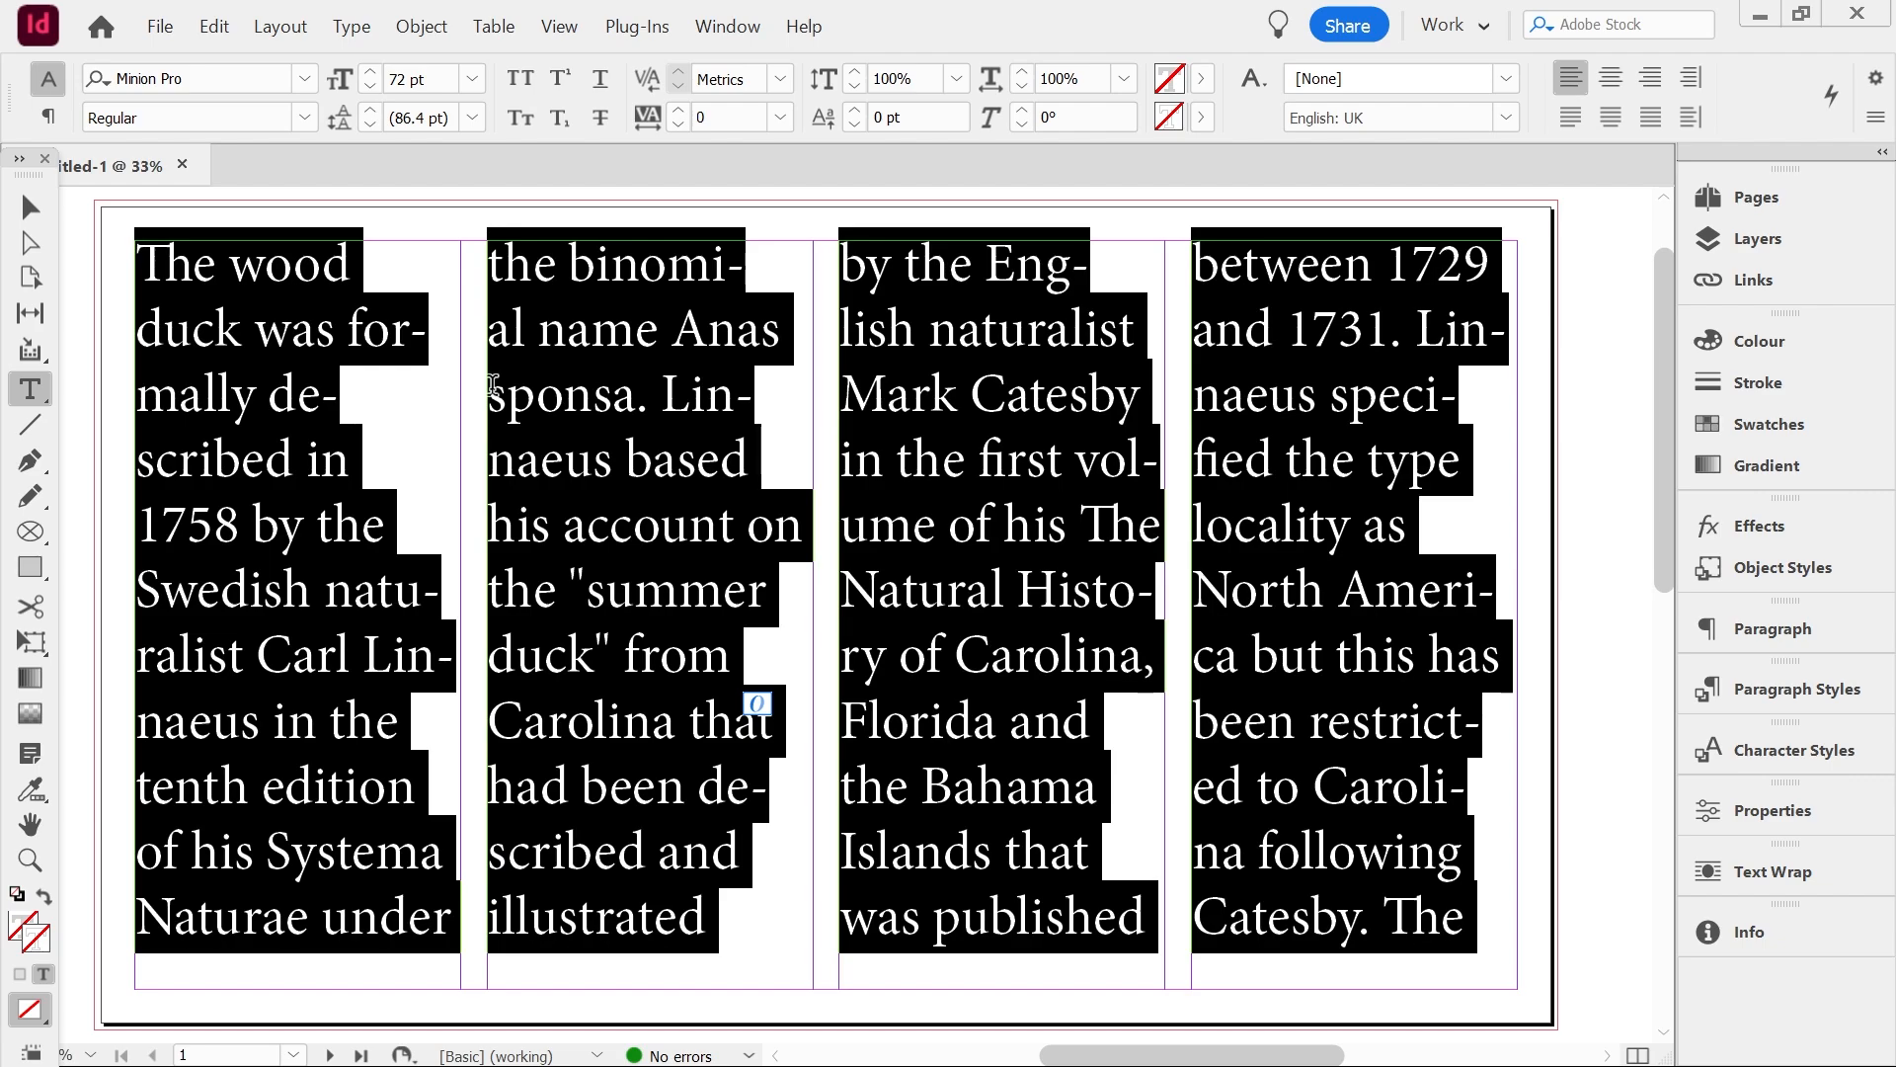
double_click(405, 80)
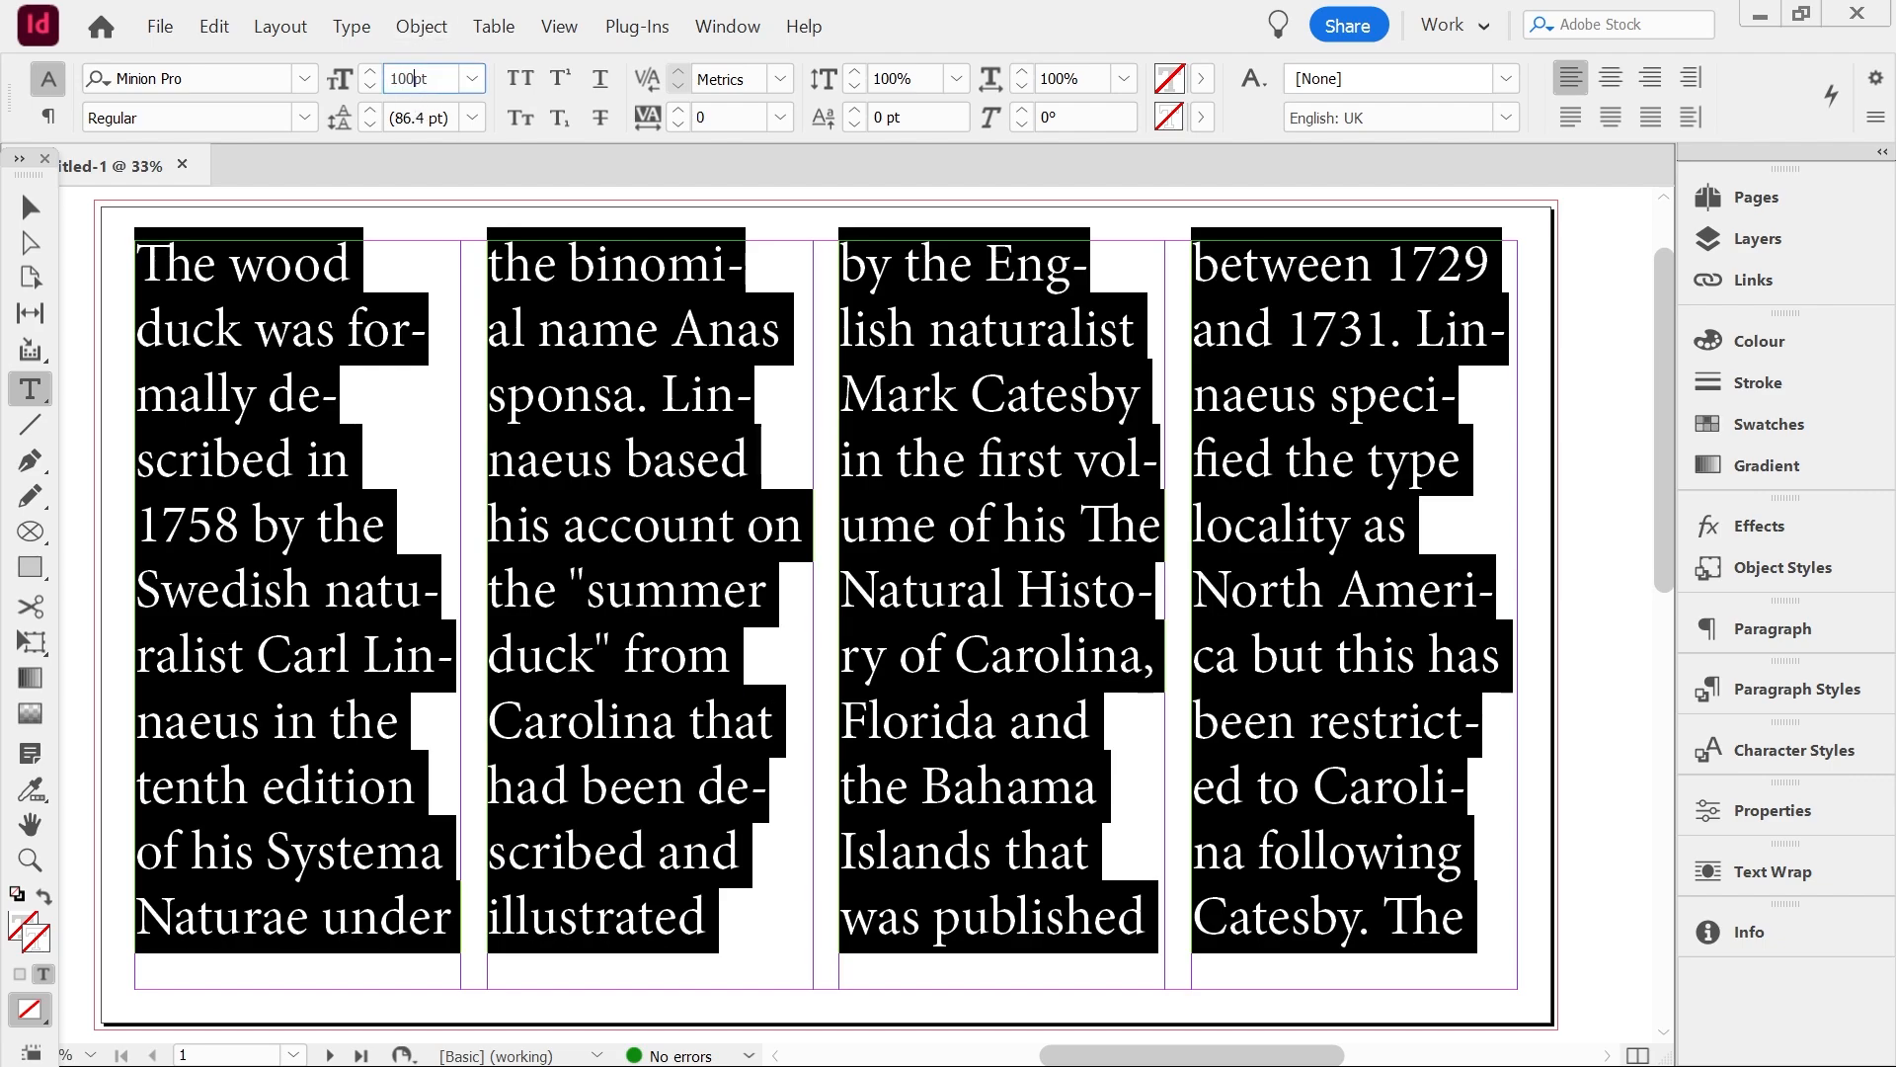
key("Return")
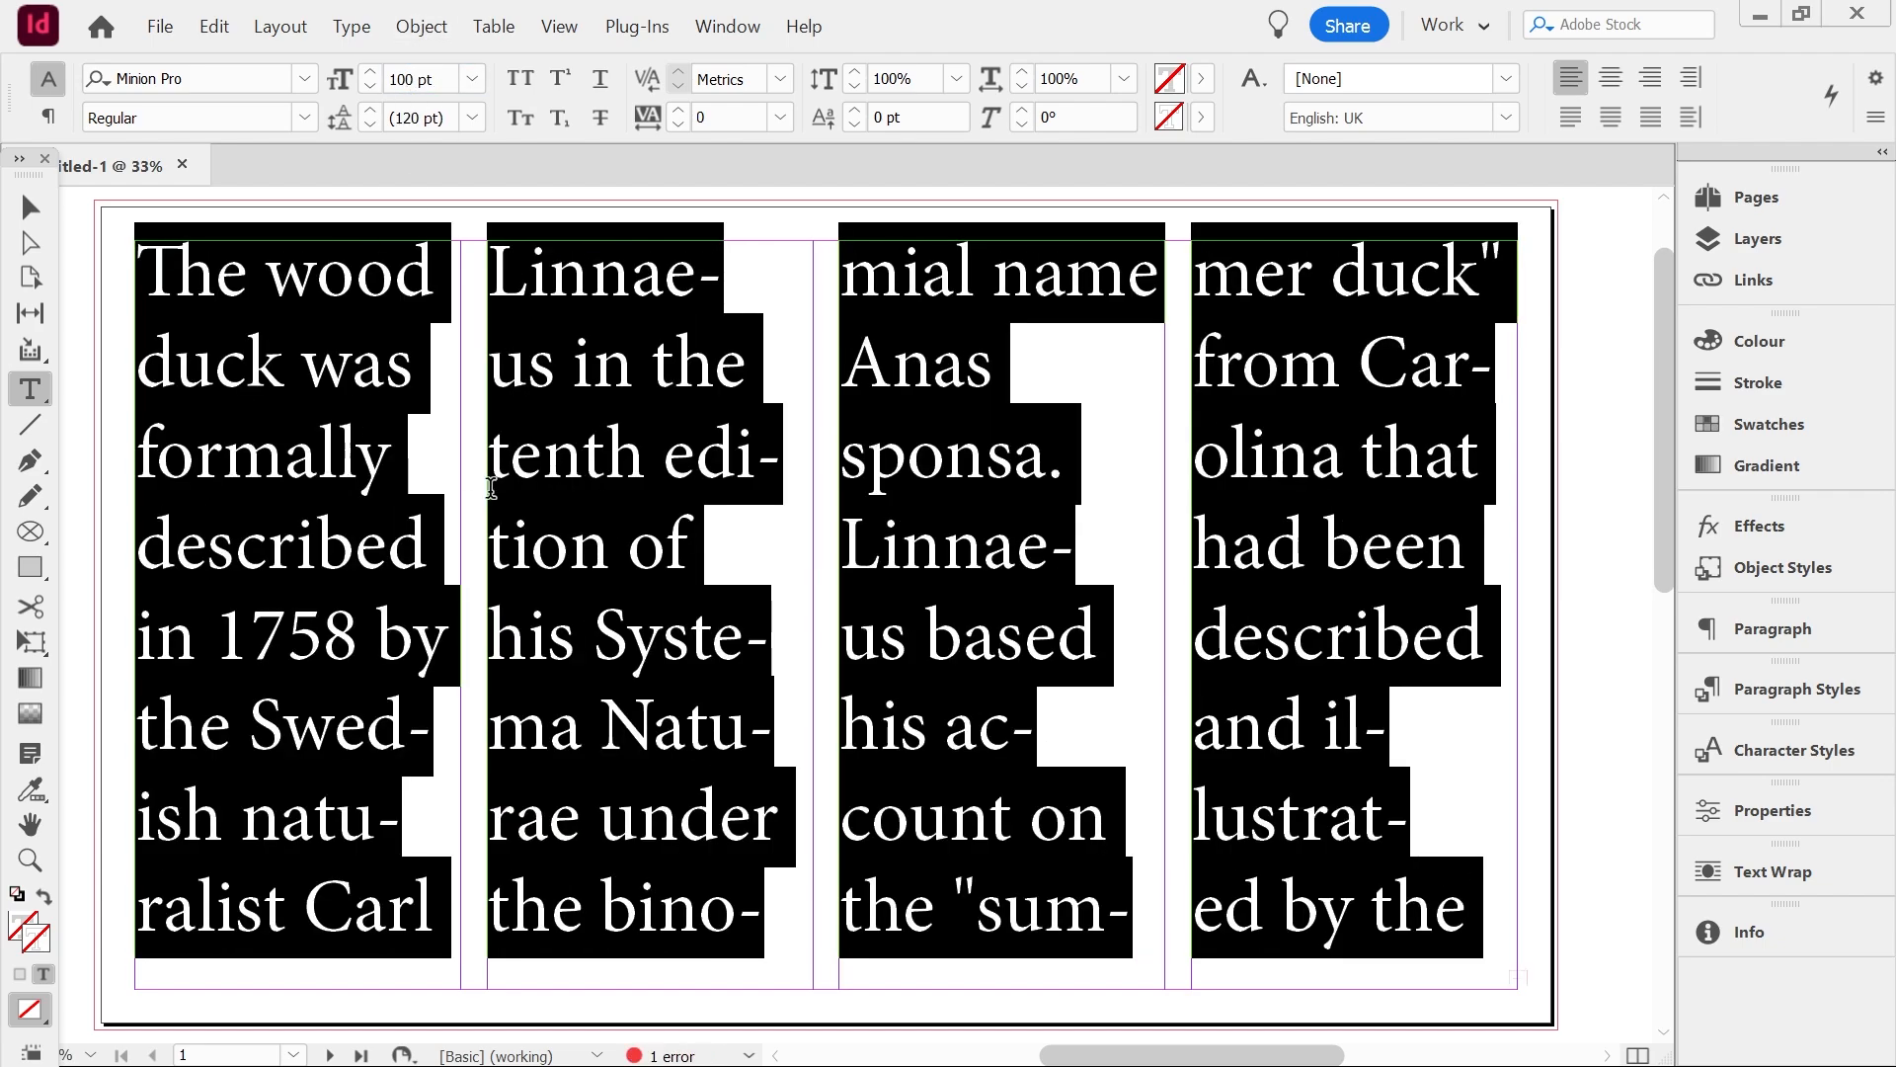
Load the overset text from the first page's last column frame and flow it onto the second page
scroll(490, 487, "down", 10)
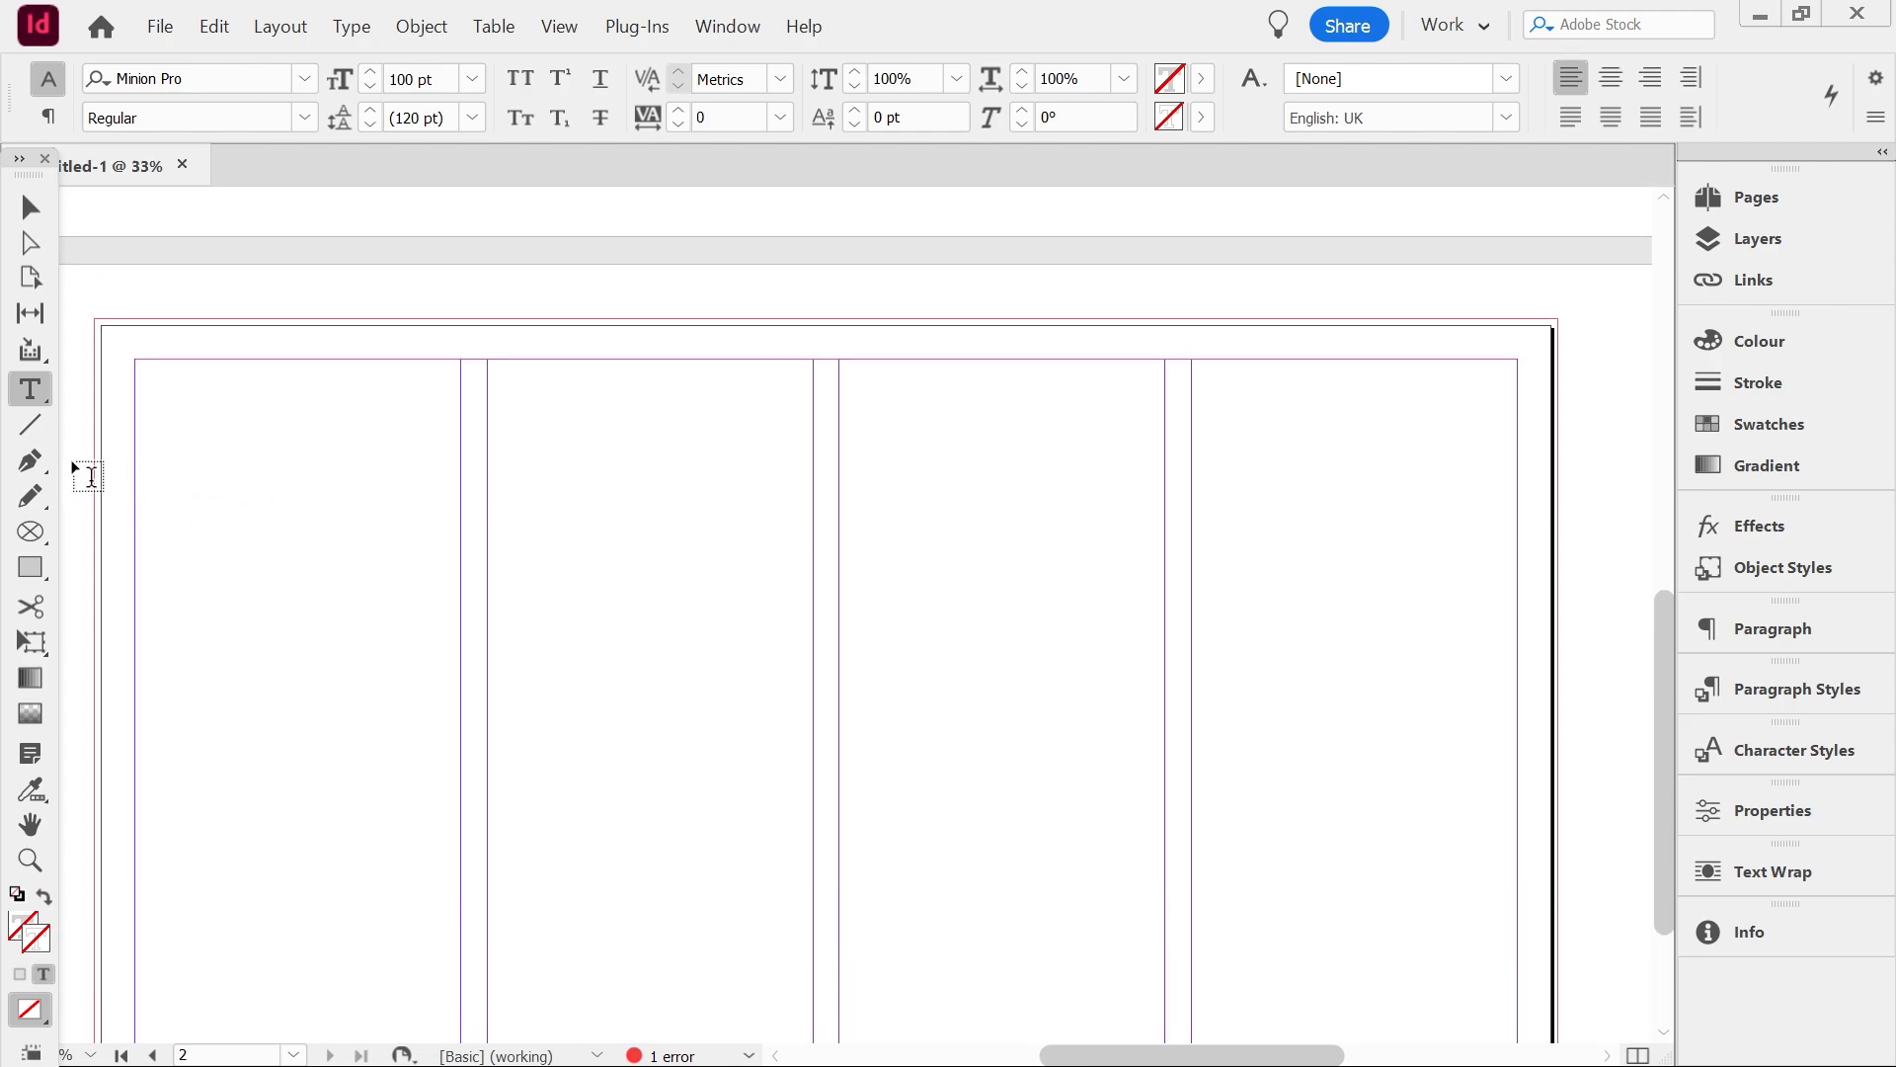
scroll(743, 446, "up", 3)
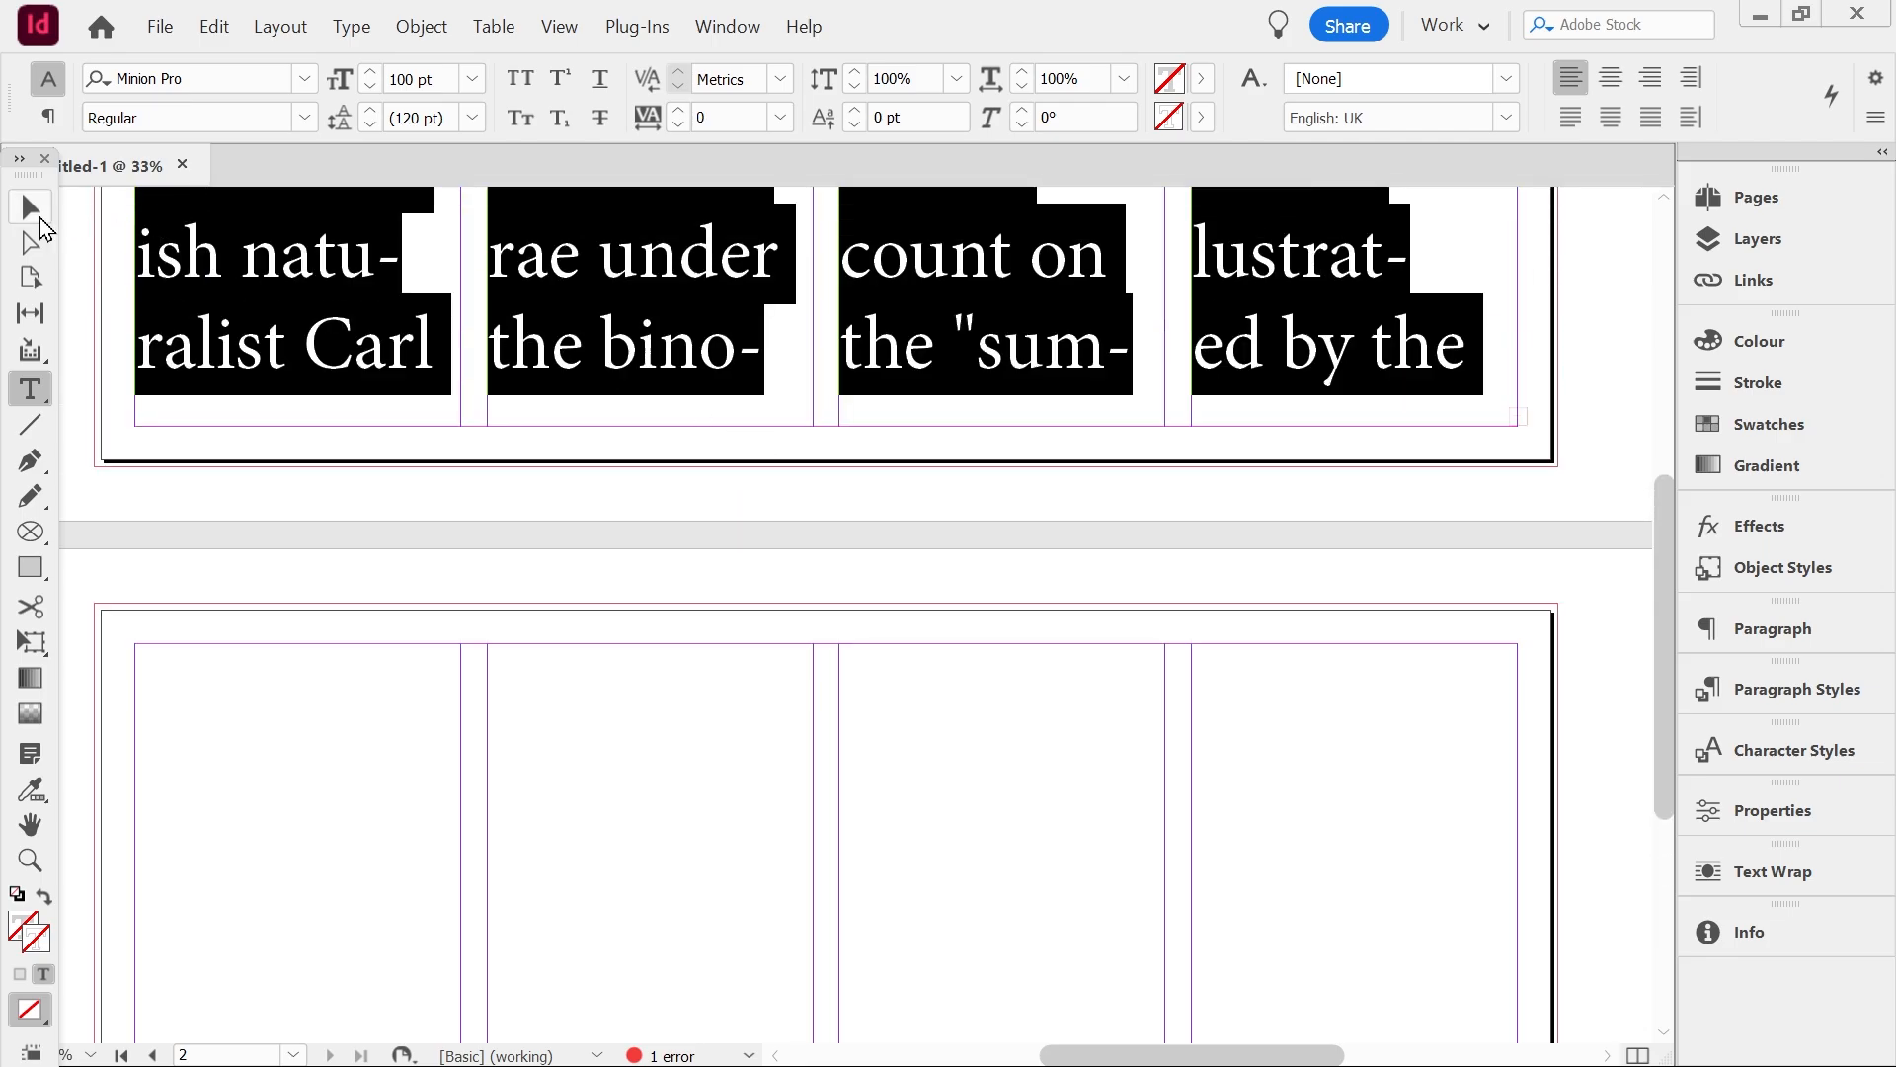
left_click(37, 216)
left_click(1517, 416)
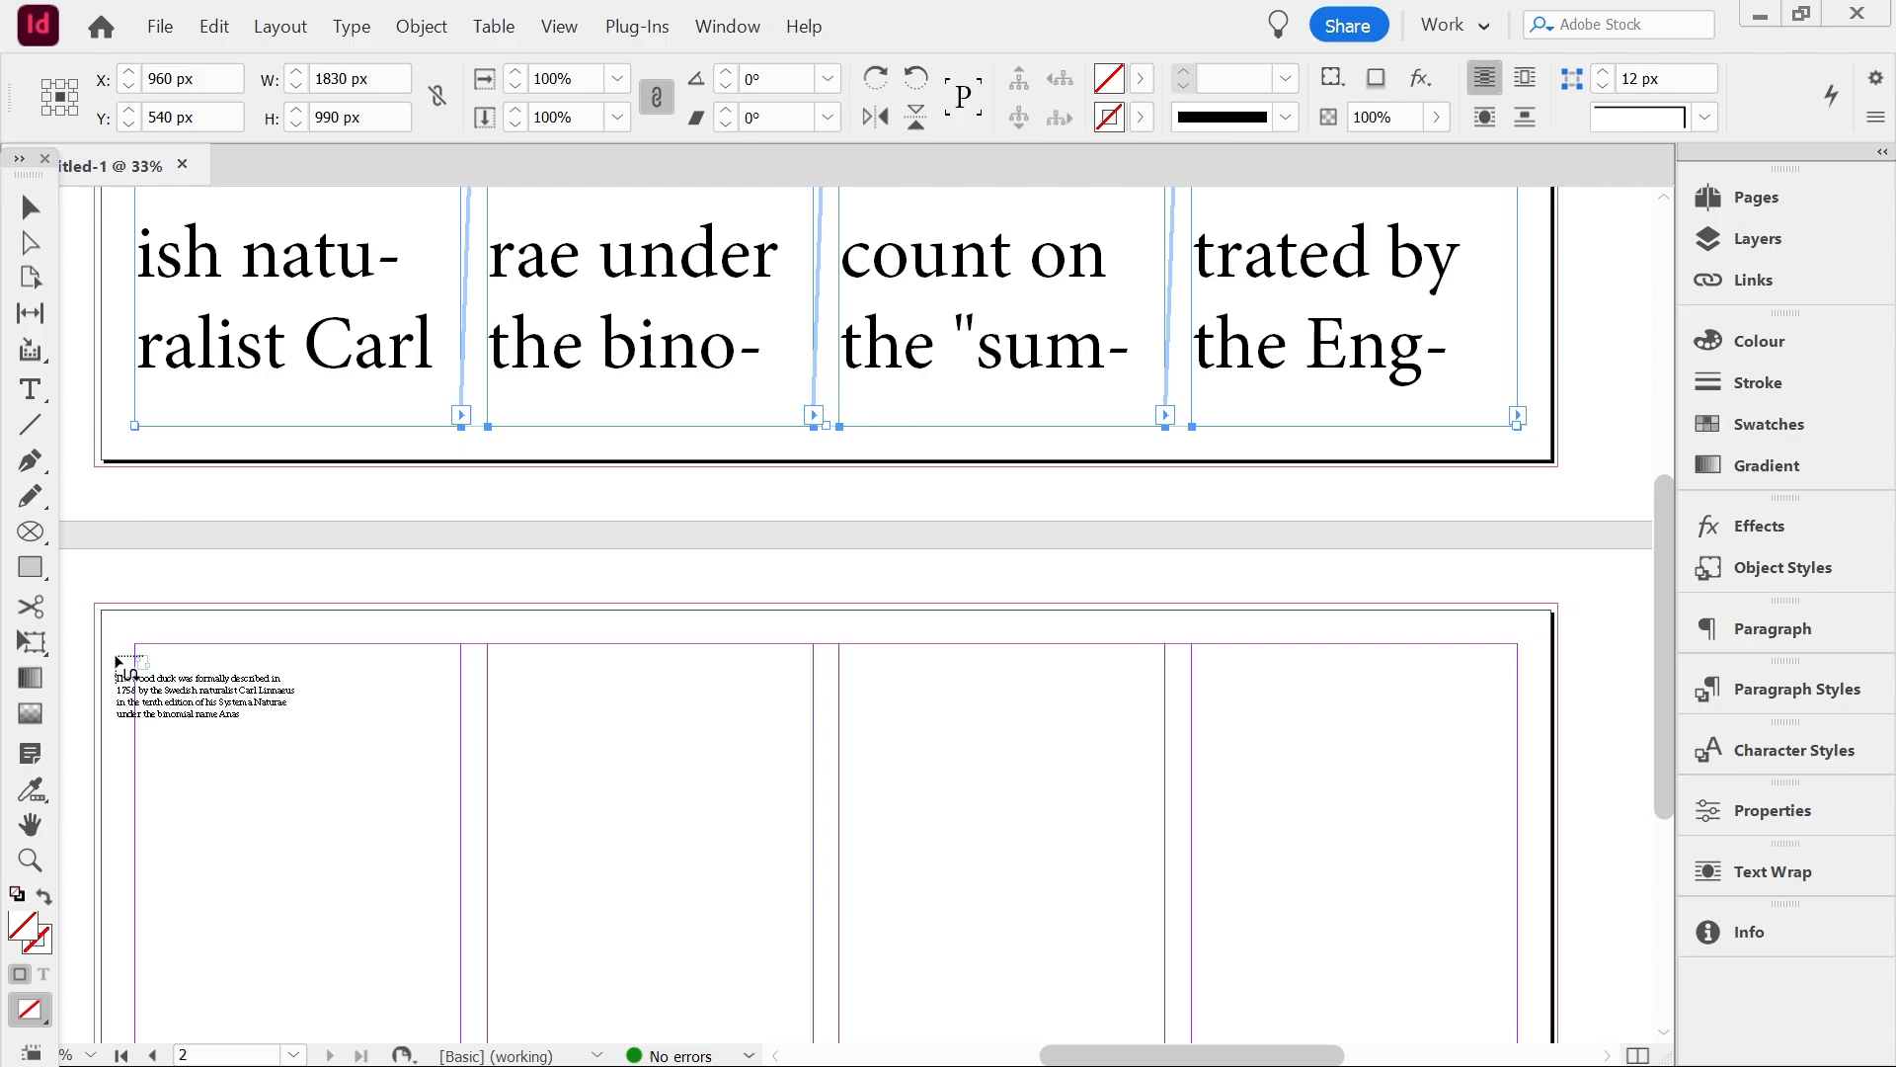
left_click(118, 663, "shift")
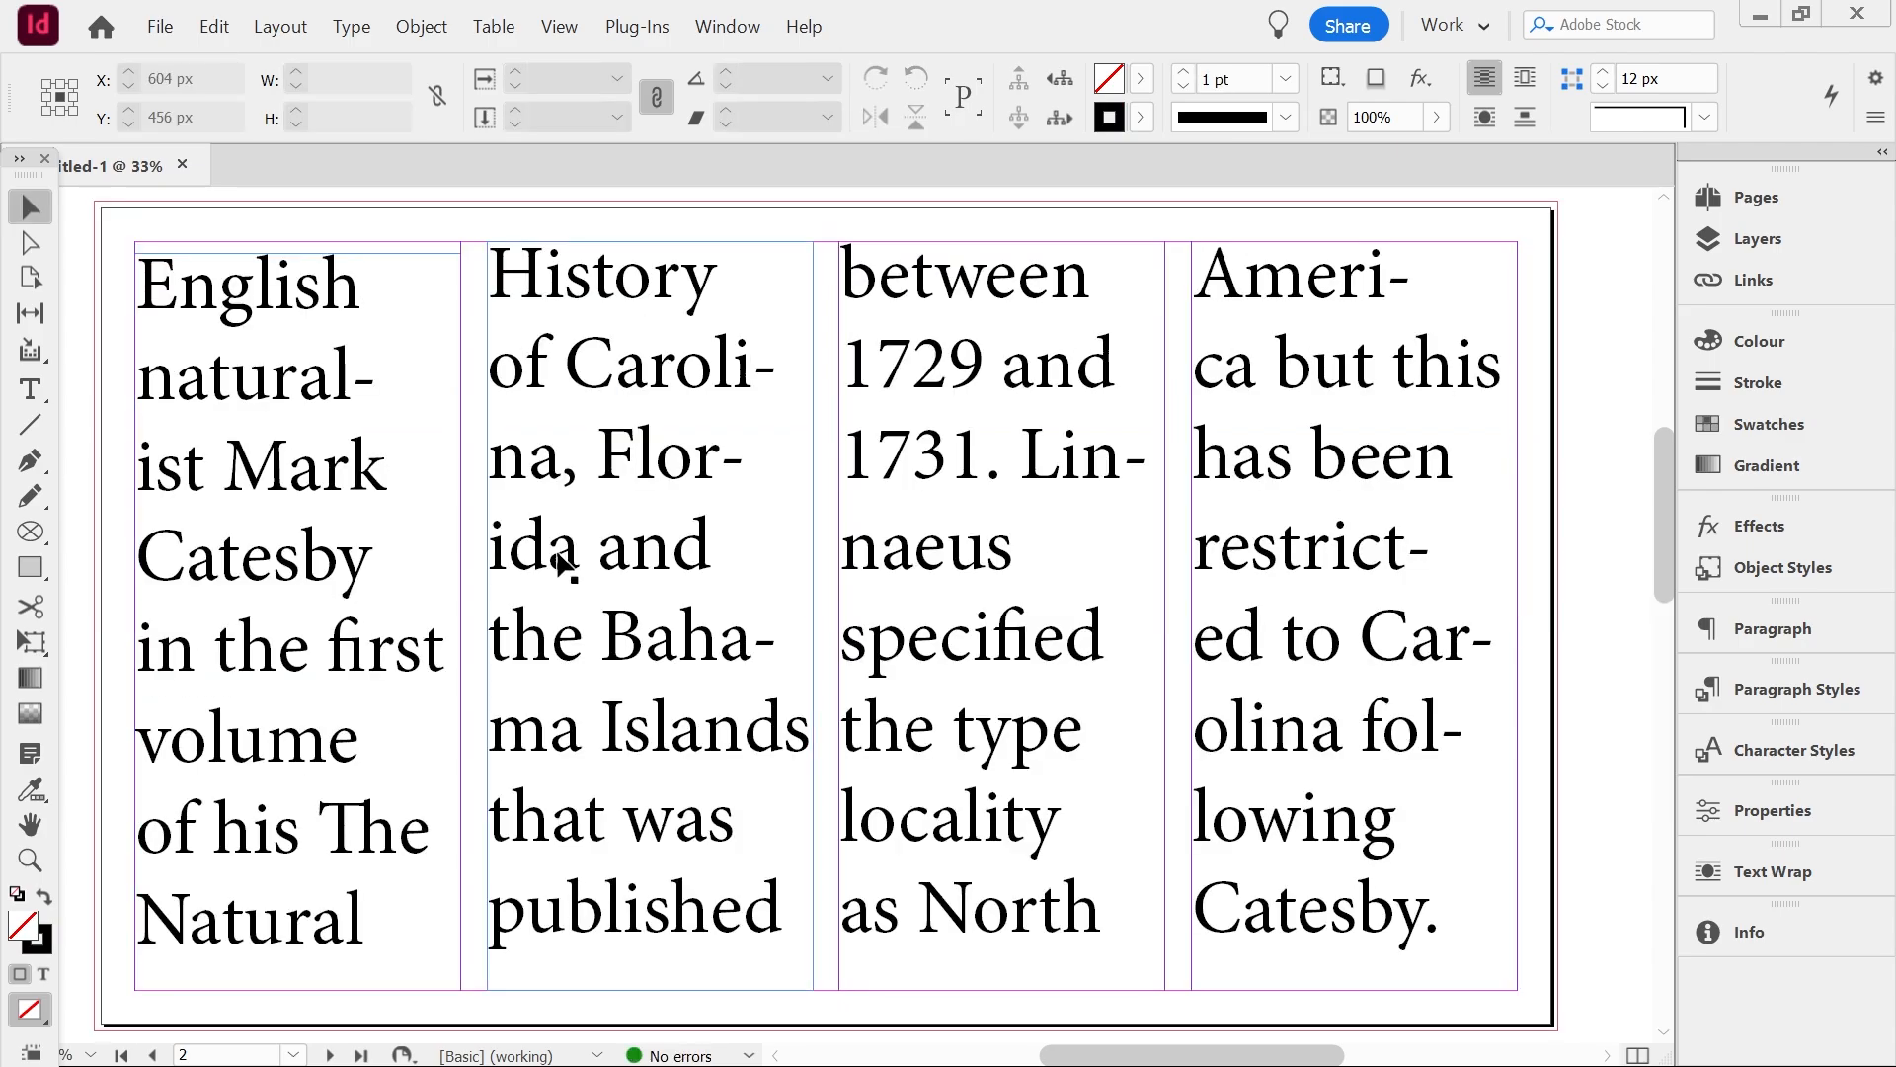
Reload the overflow from the first page's fourth-column frame and place it again at the top of the second page
scroll(557, 551, "down", 12)
scroll(557, 561, "down", 5)
scroll(557, 561, "up", 15)
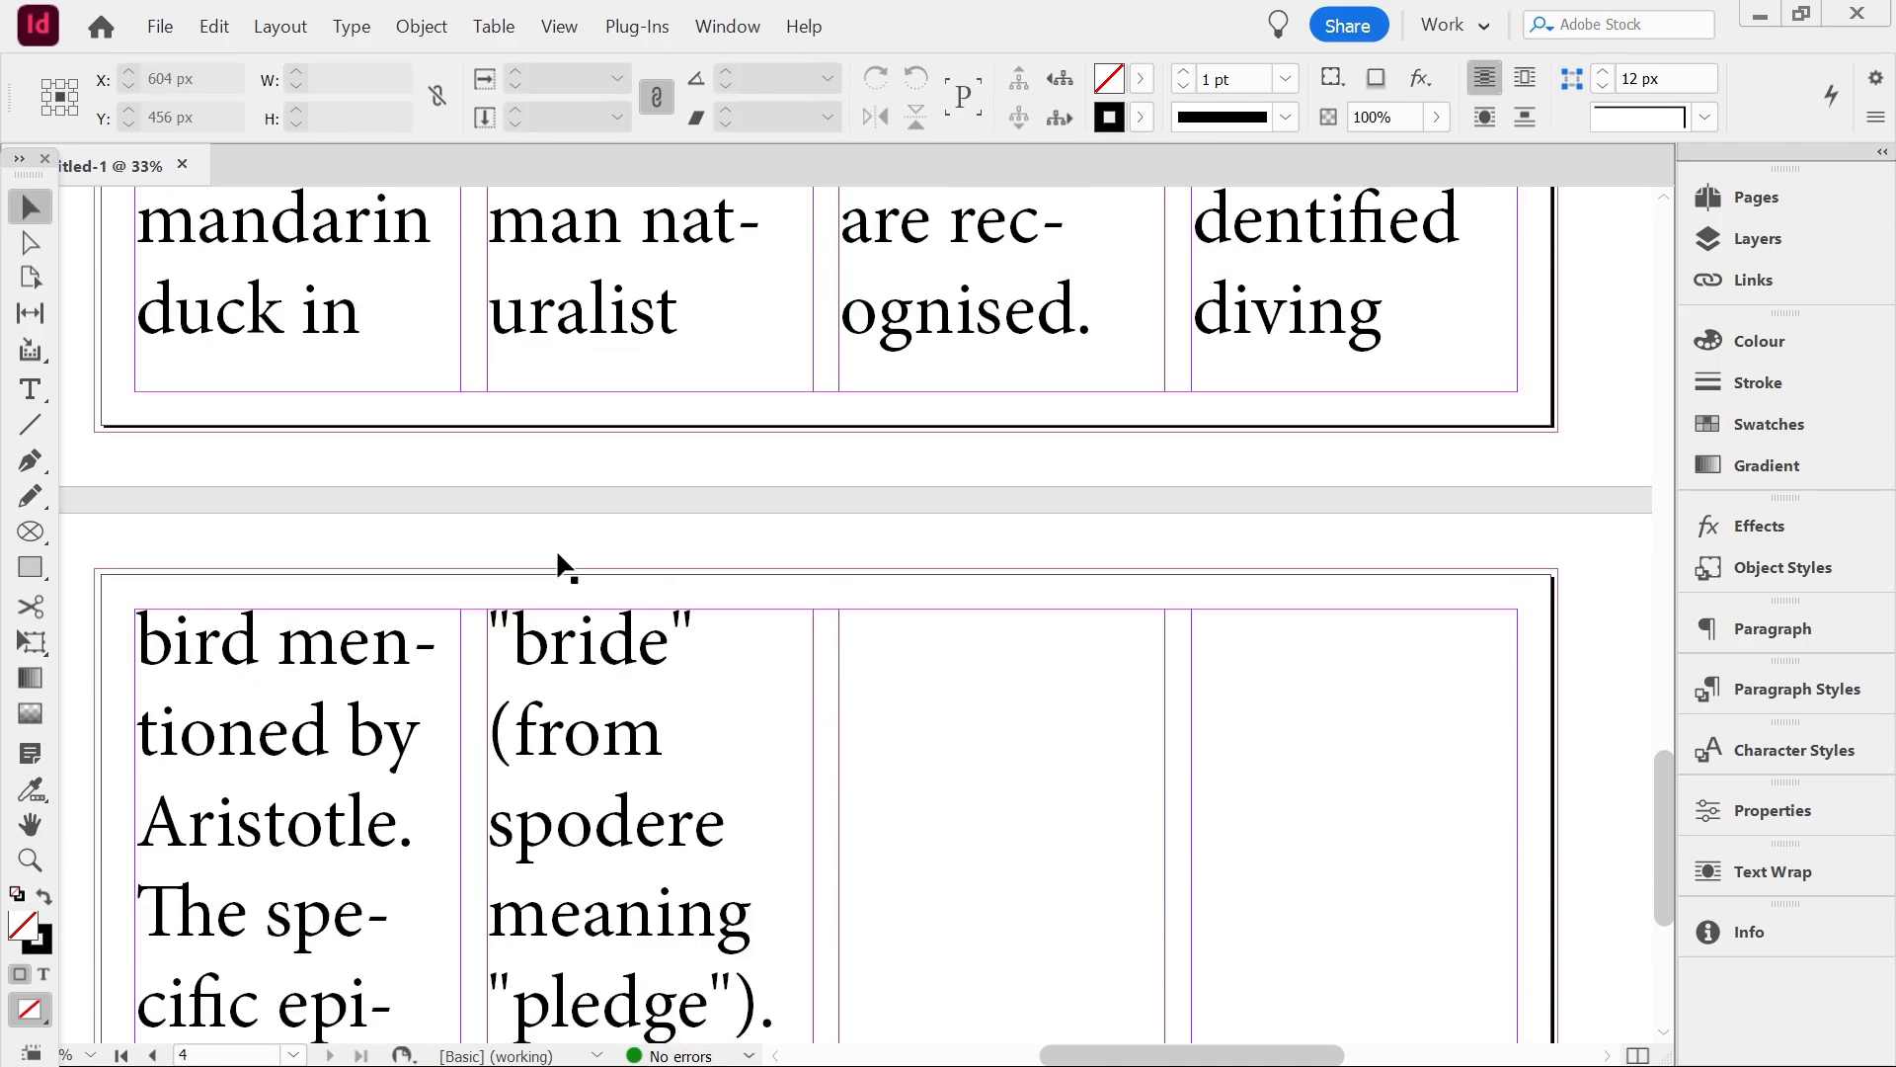
scroll(557, 561, "up", 20)
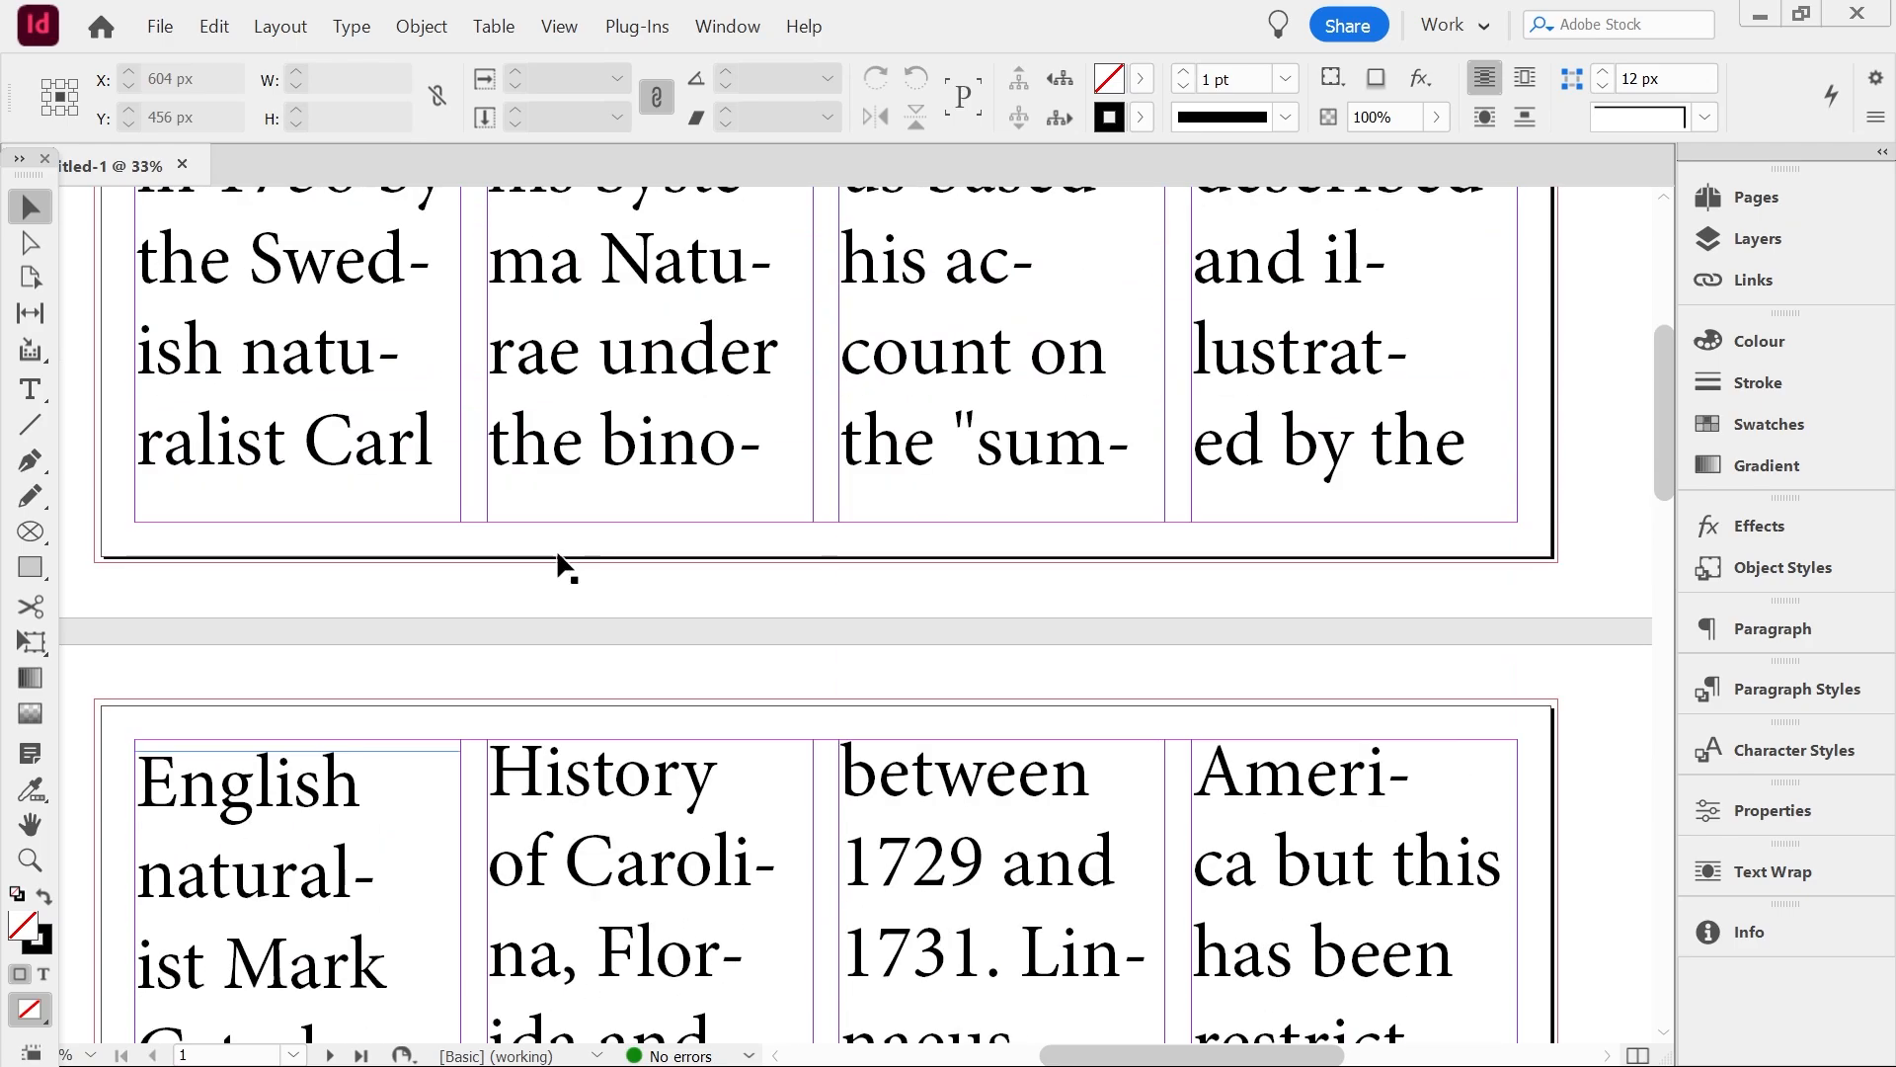
scroll(561, 565, "down", 5)
left_click(1495, 647)
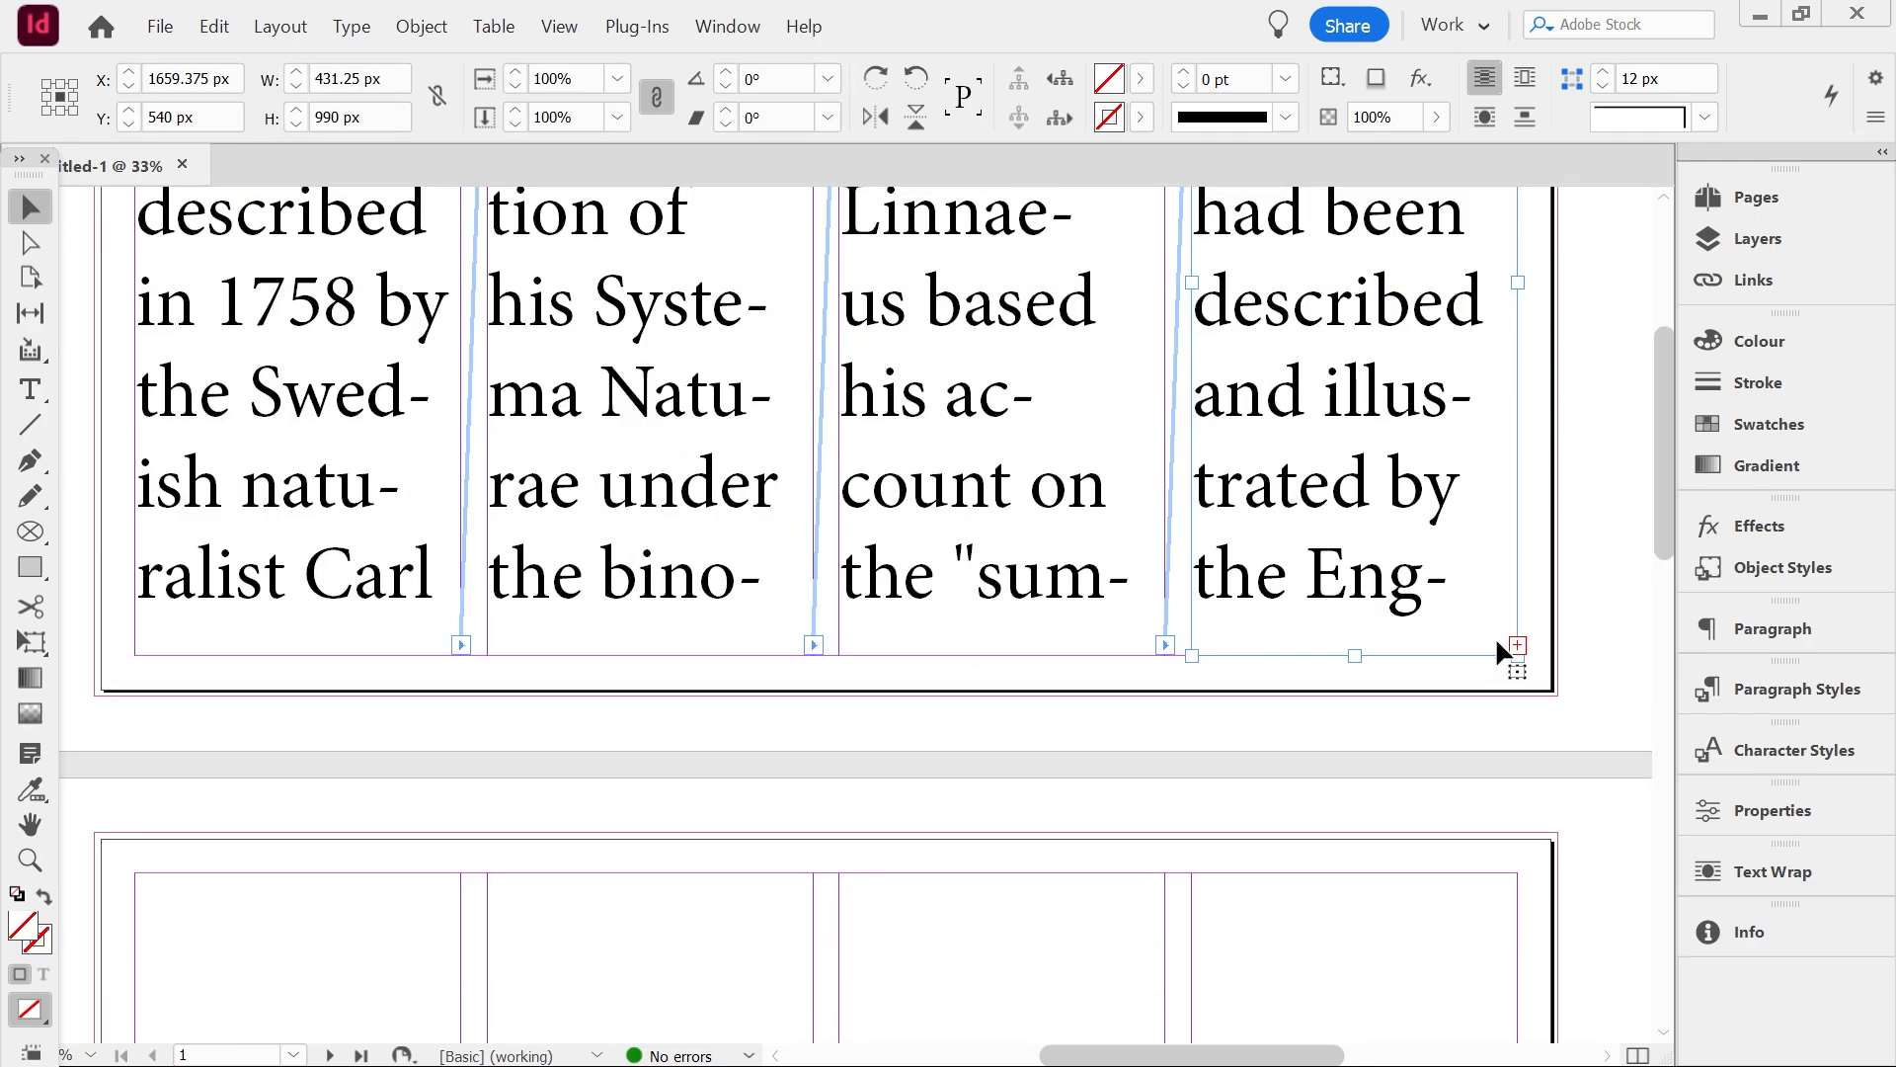
left_click(1518, 647)
left_click(1757, 197)
left_click(1757, 197)
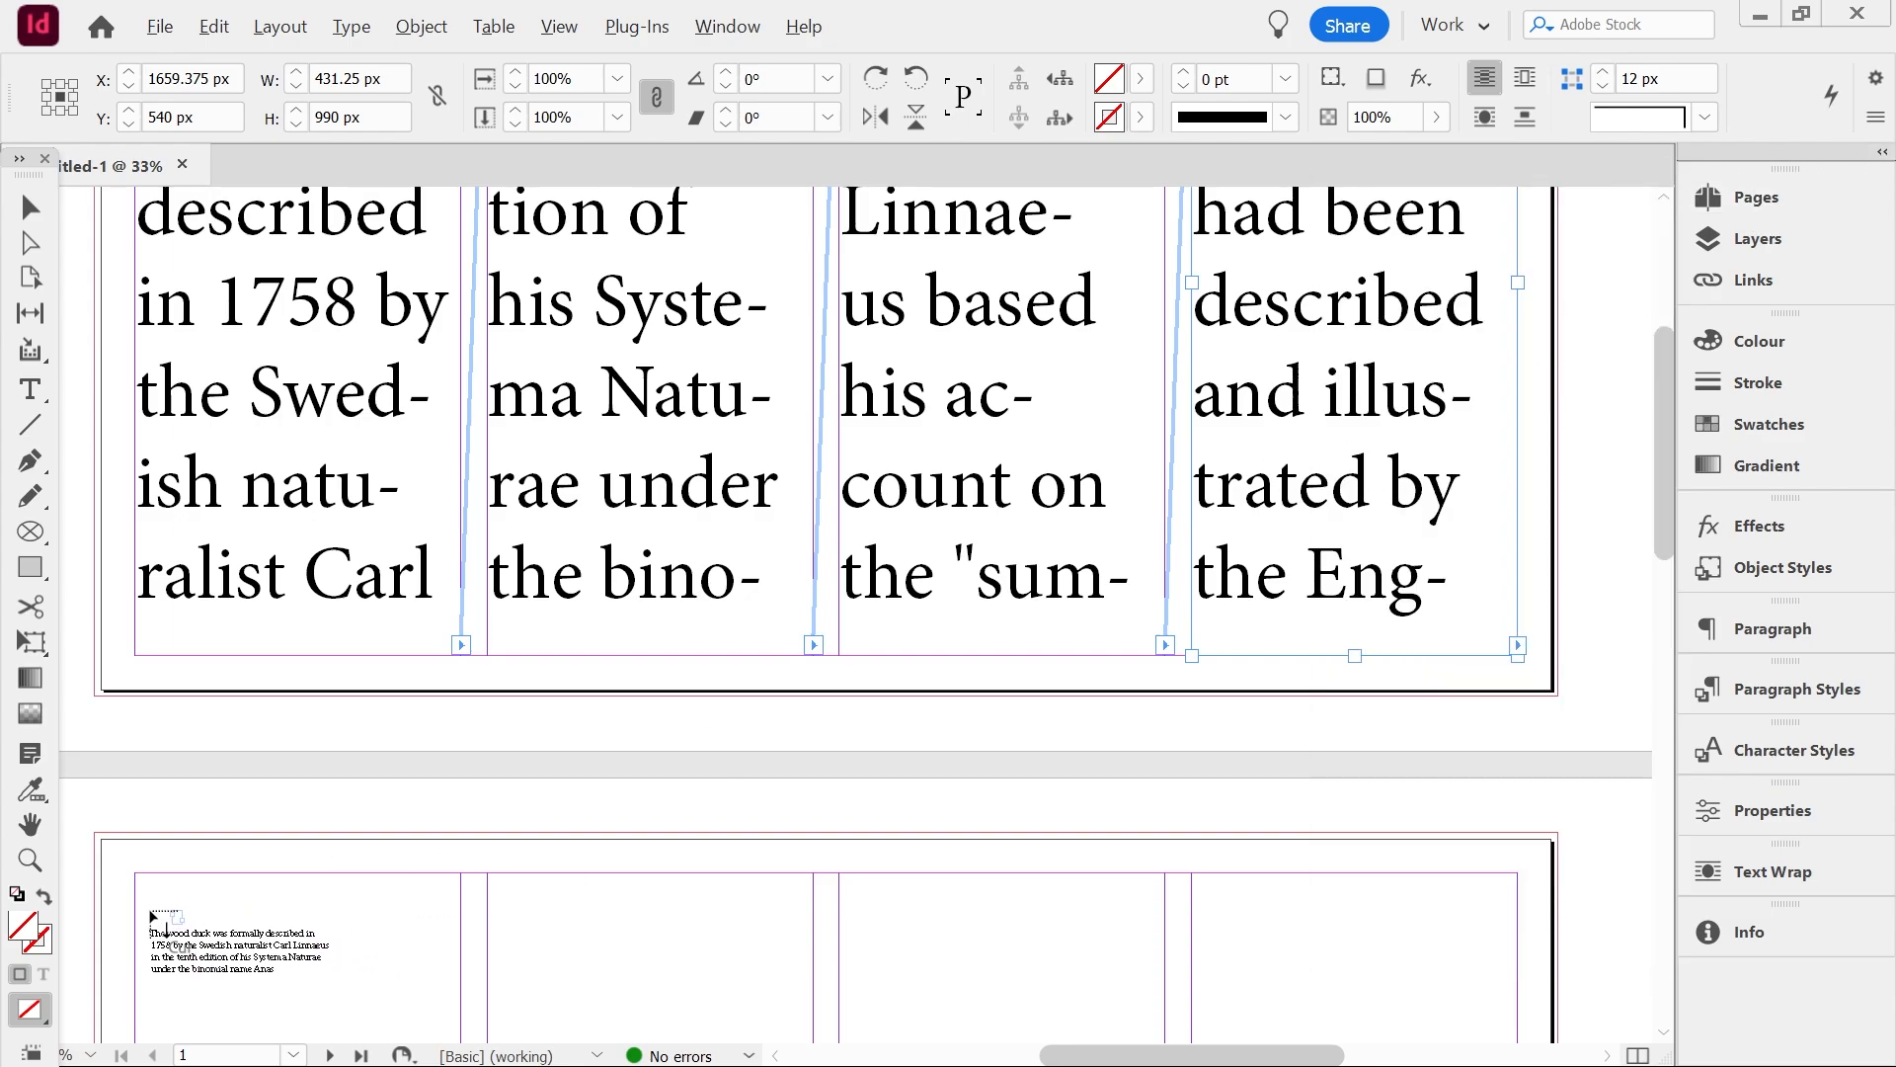
left_click(120, 897, "shift")
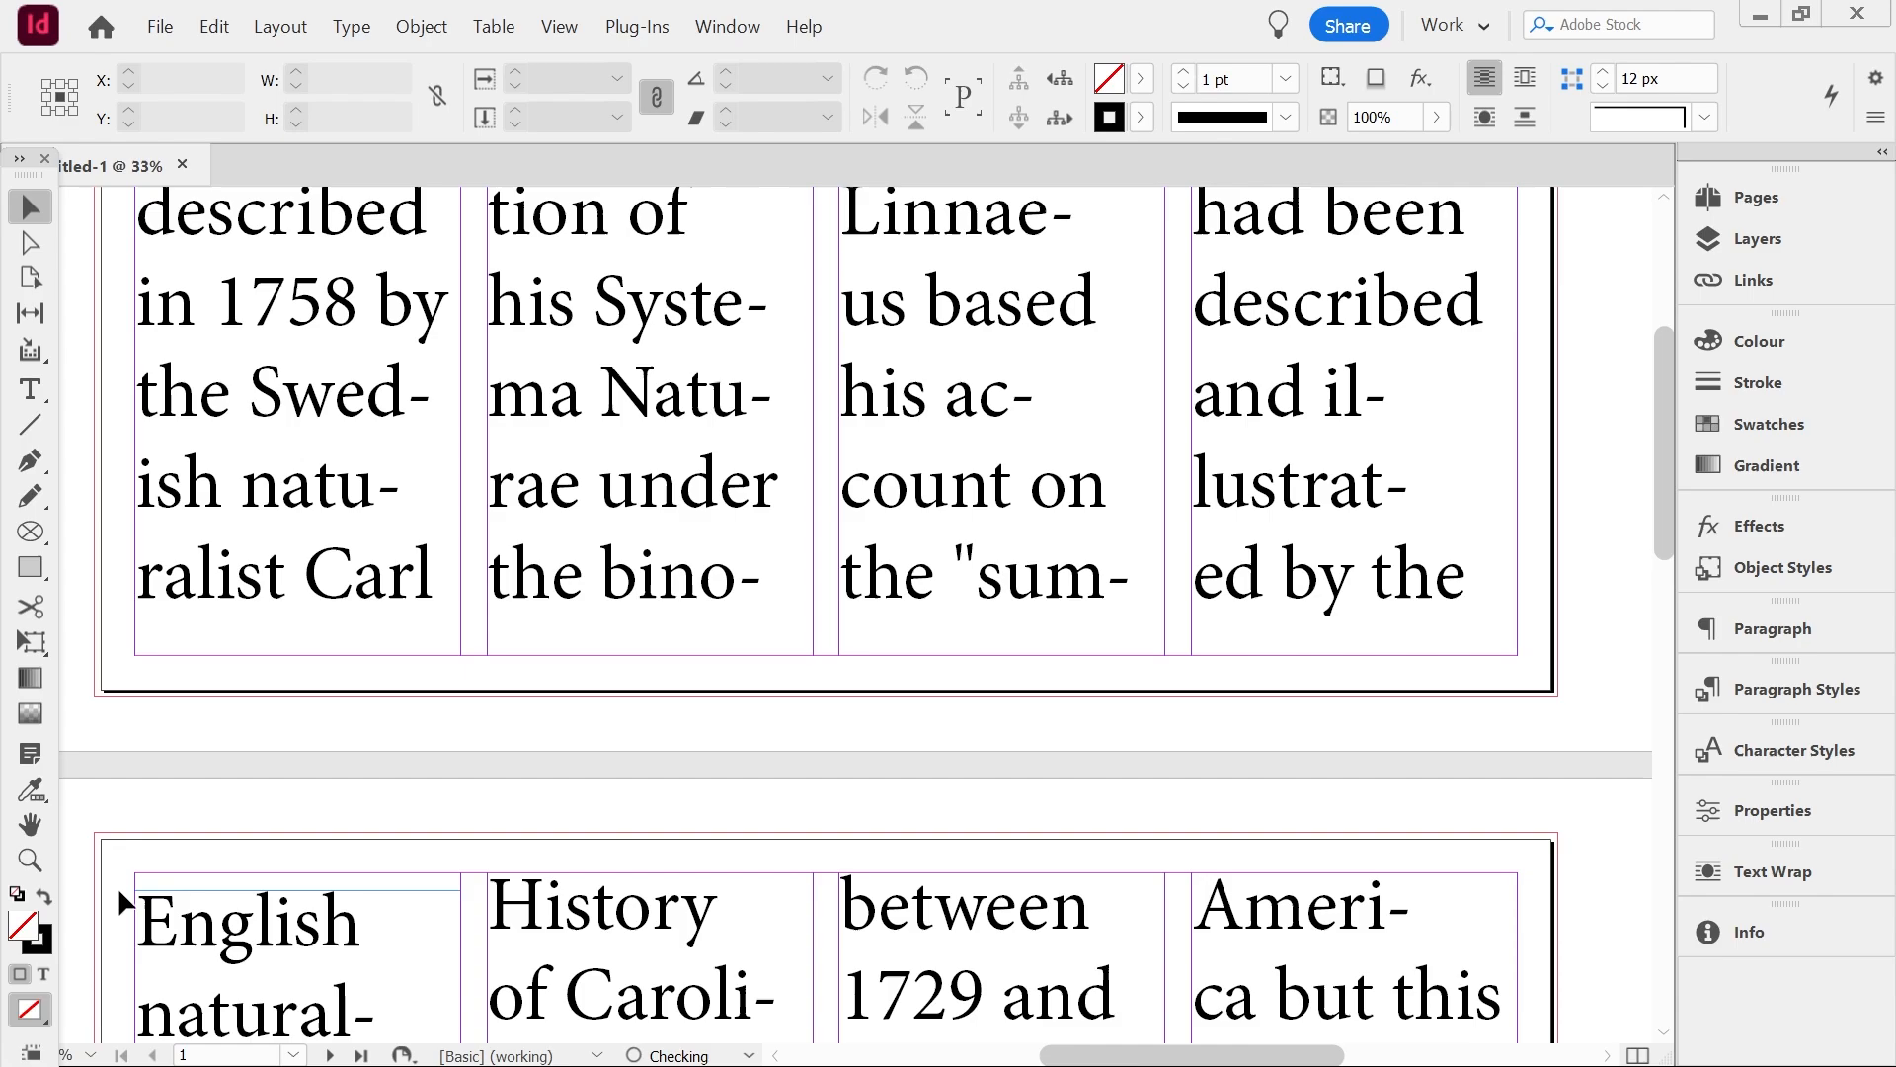
Select the fourth-column text frame on the third page
scroll(532, 834, "down", 10)
scroll(535, 847, "down", 4)
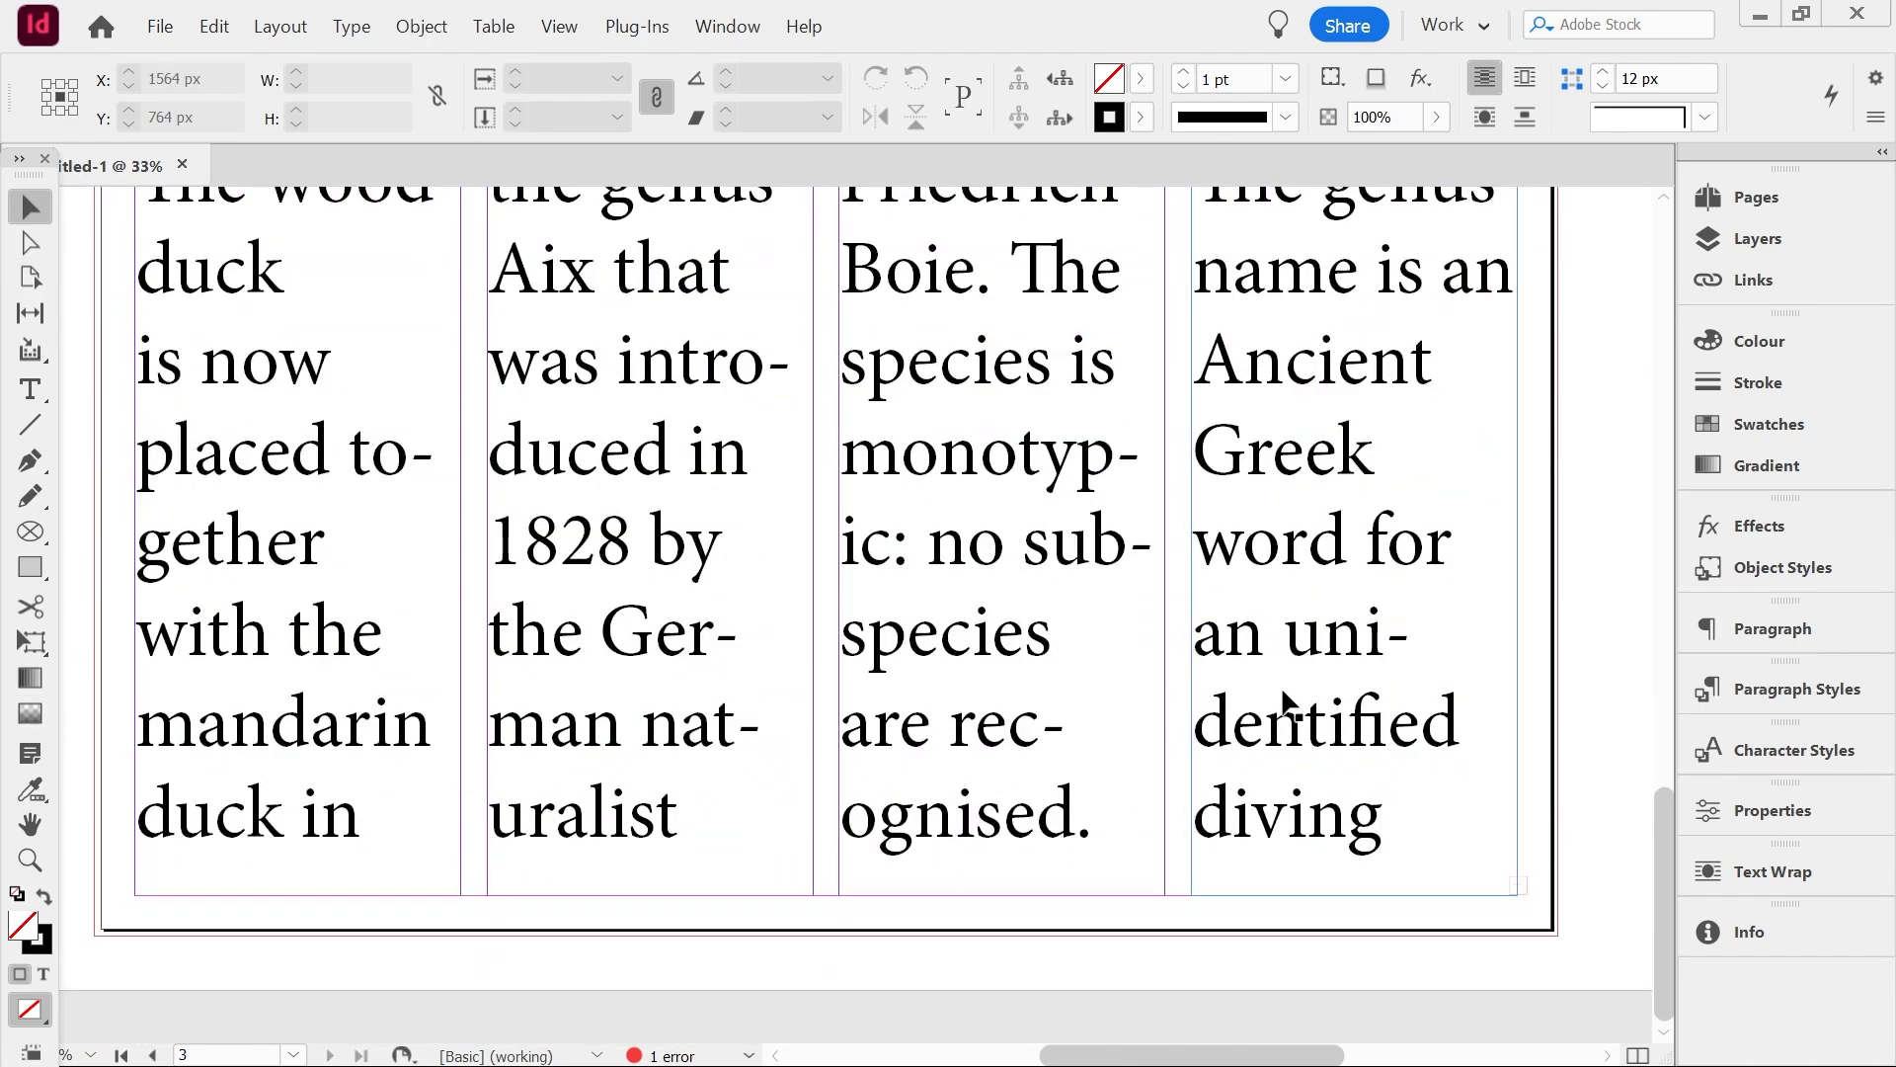
left_click(1304, 760)
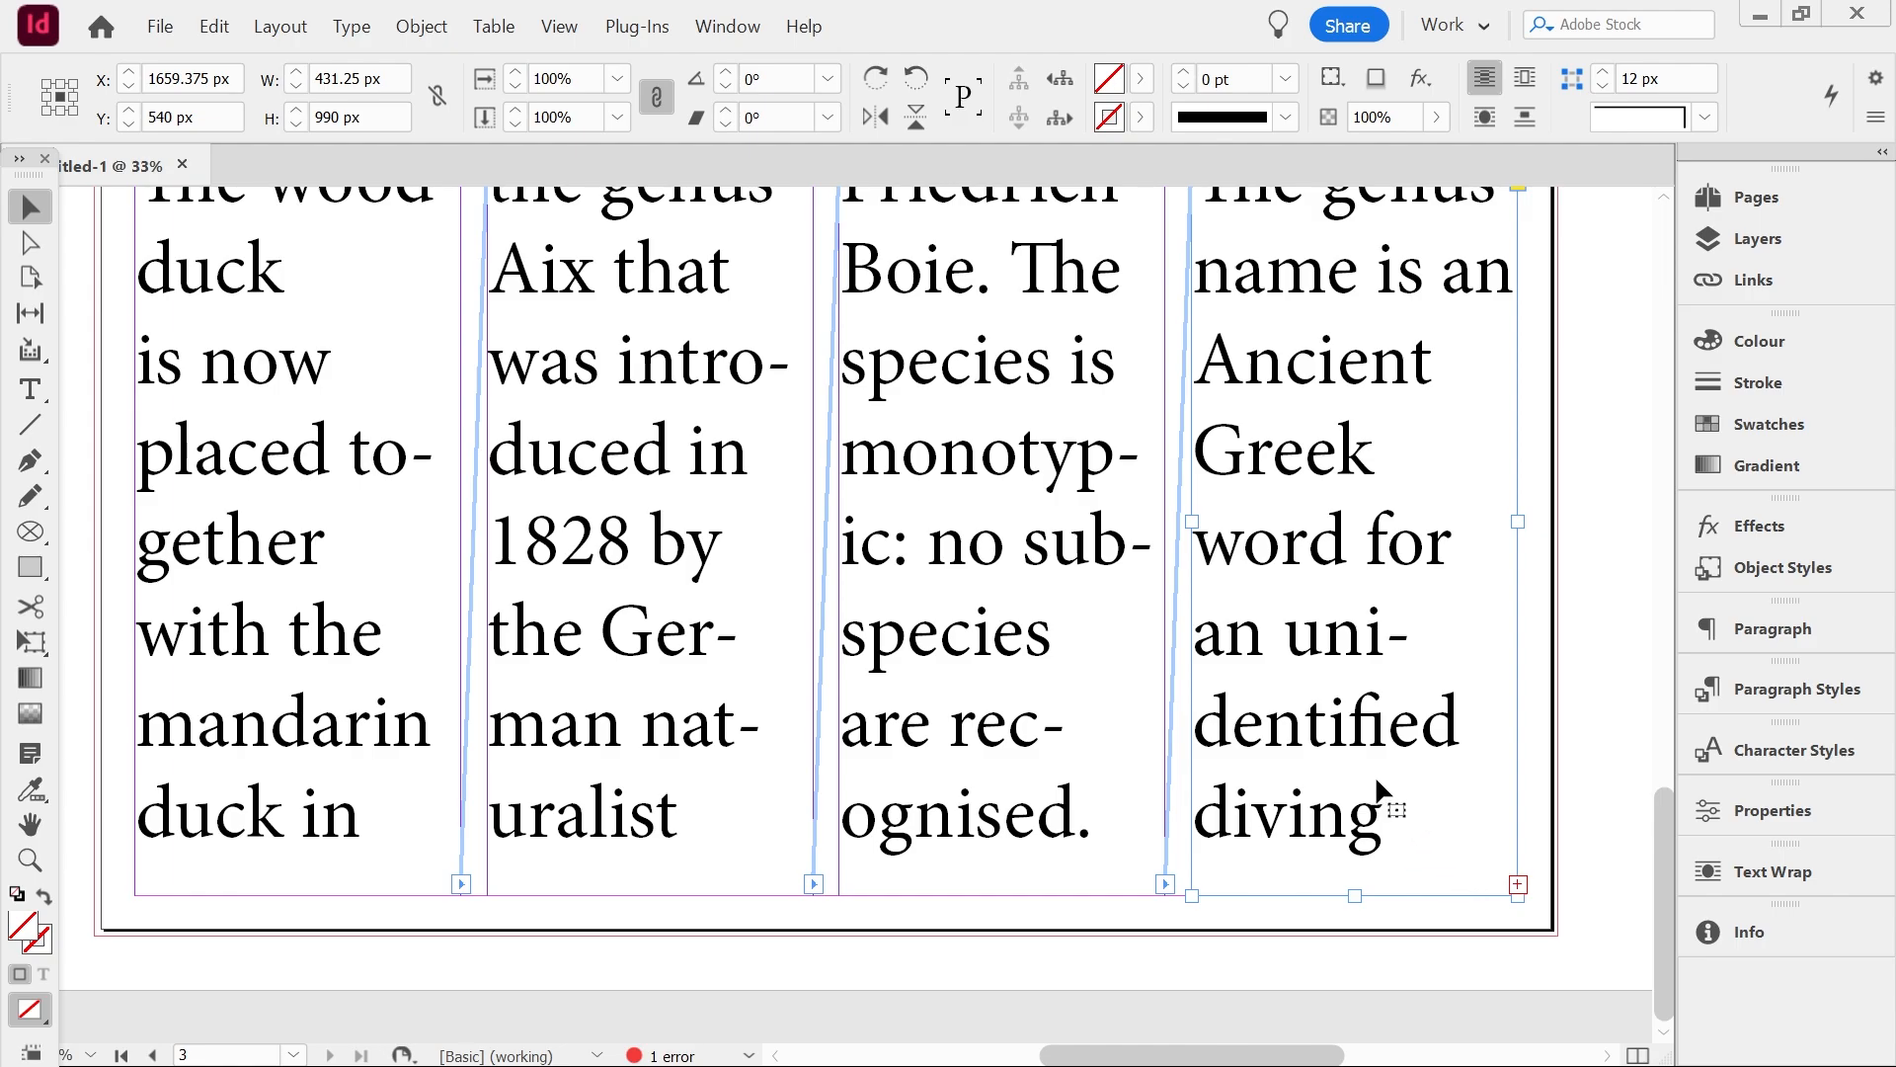